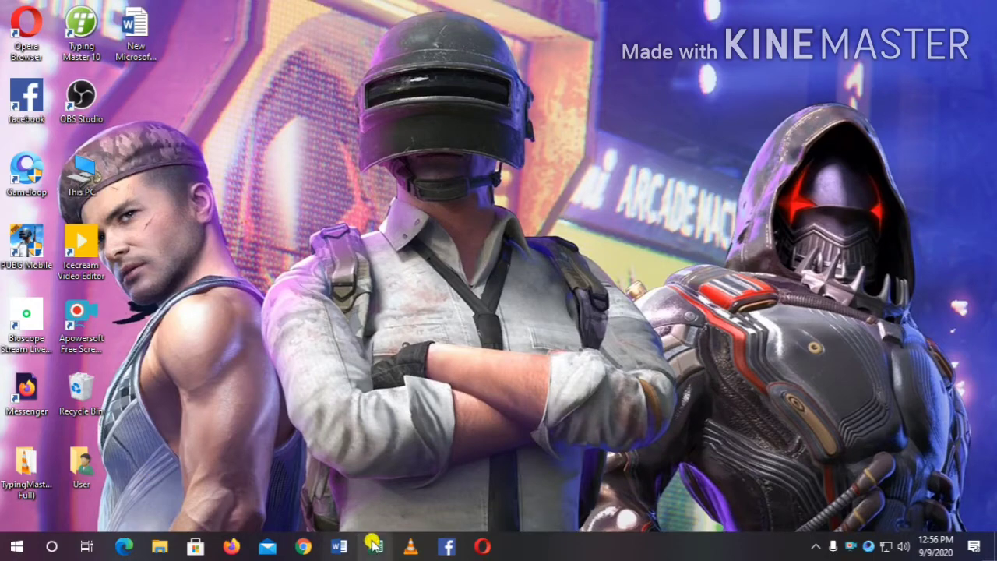
- Open Word, create a blank document, and enter the text CUT
click(343, 546)
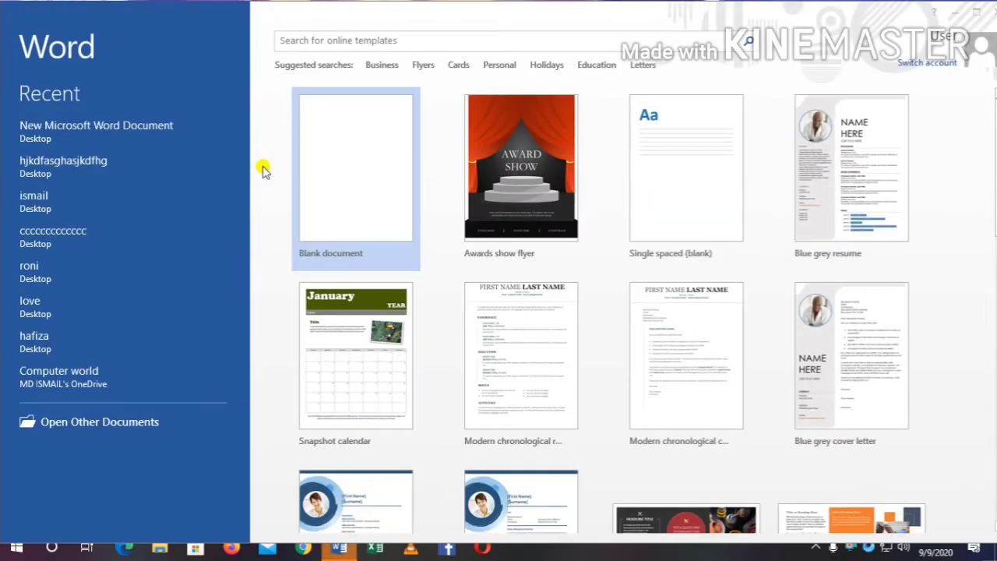
click(329, 140)
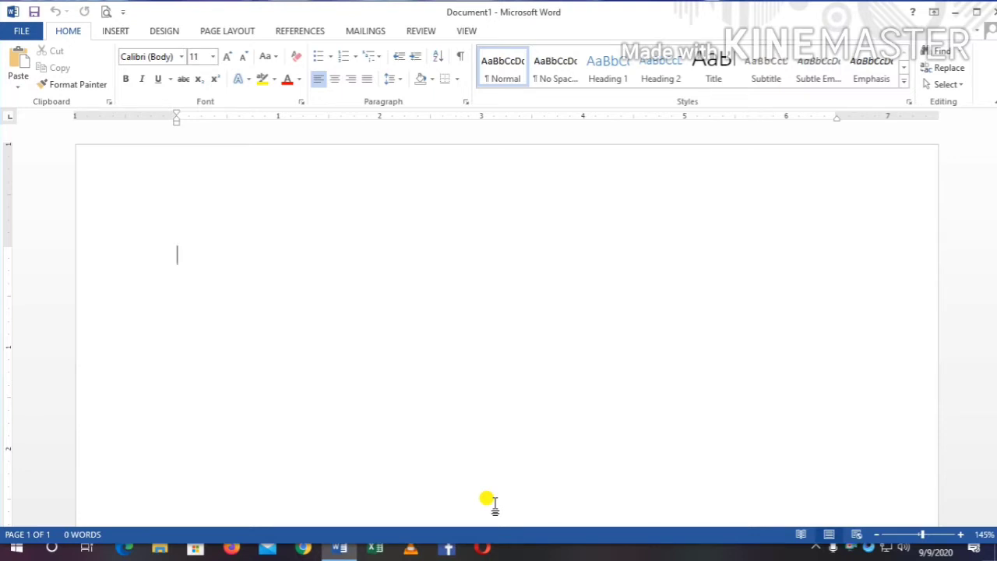
text(c)
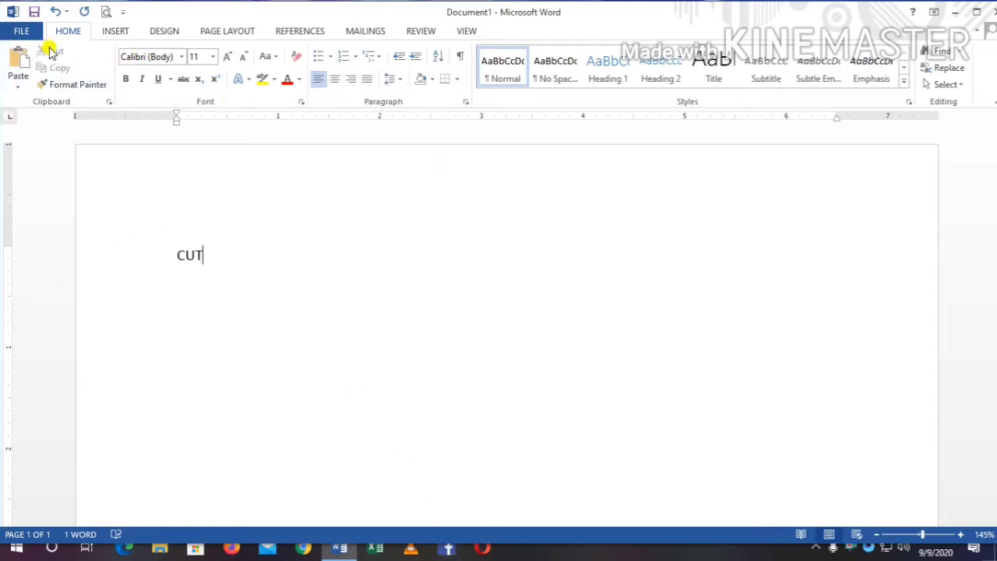
- Cut the letter T from the word CUT, and cut the remaining CU to empty the page
drag(229, 260, 194, 261)
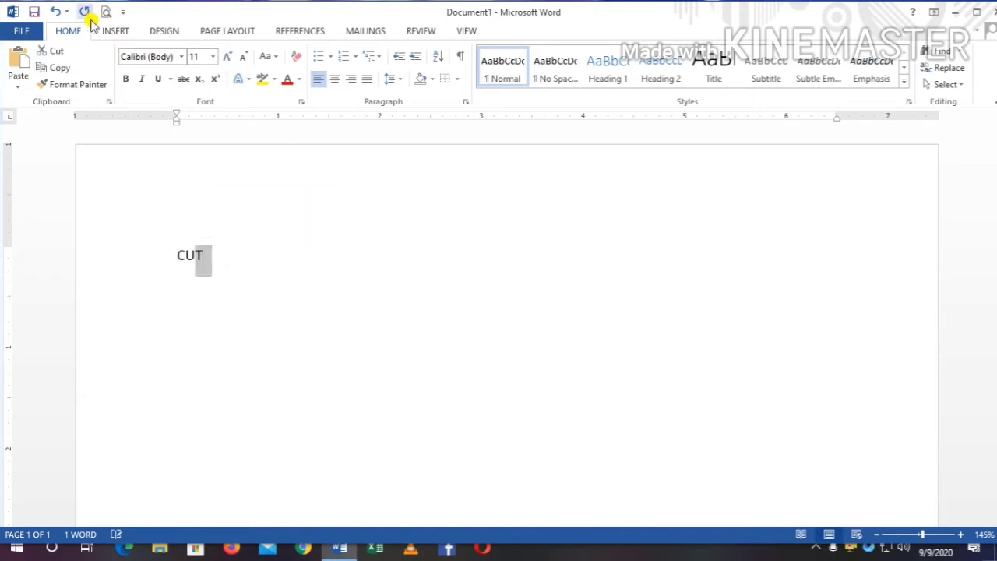
click(48, 51)
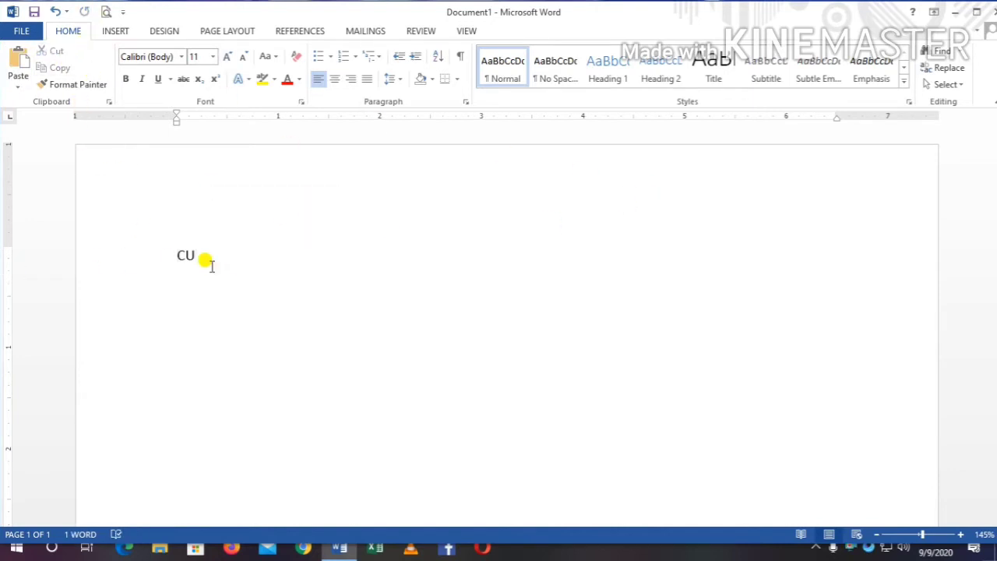
drag(199, 258, 49, 245)
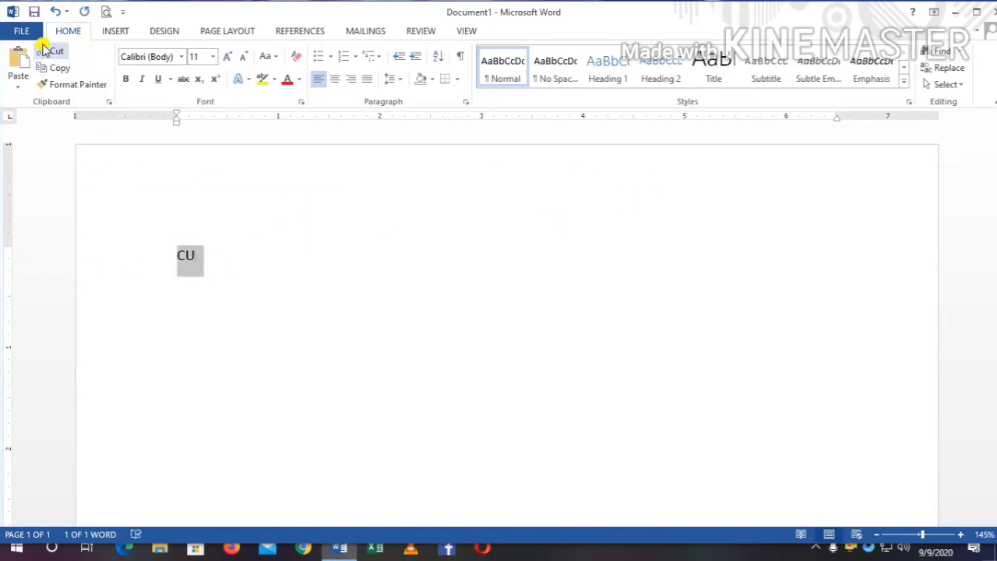
click(48, 52)
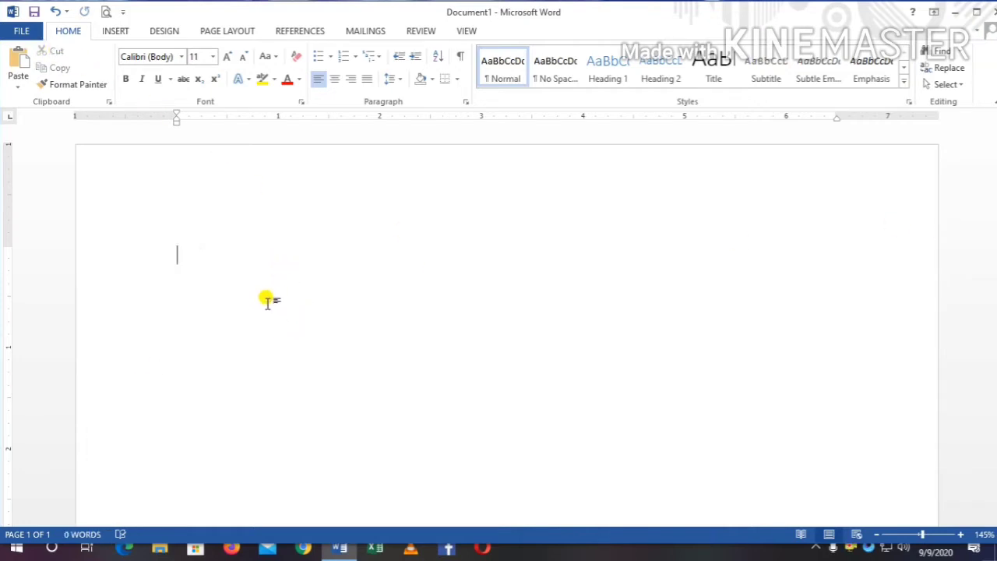
- Paste CU back into the document and cut it again
key(ctrl+v)
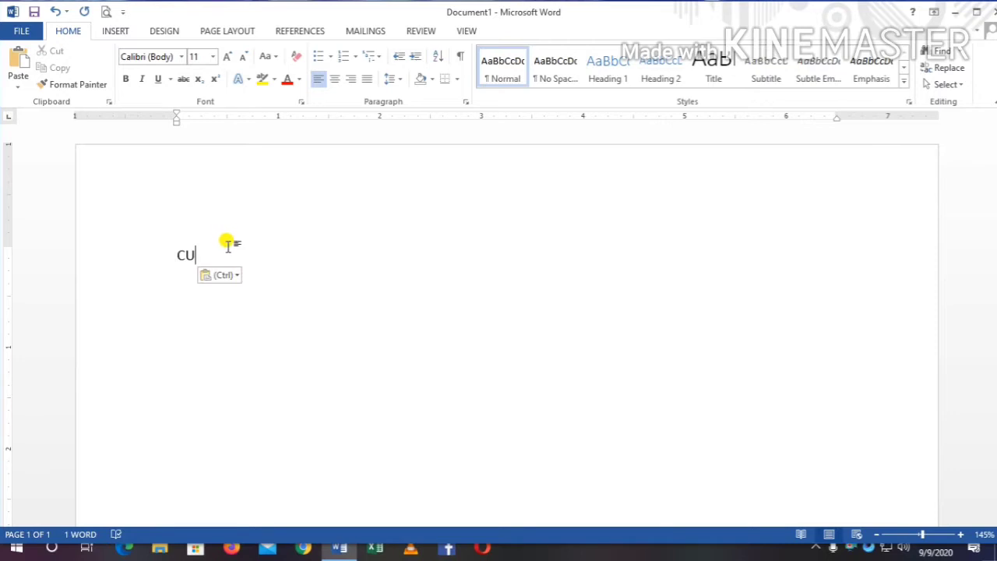
drag(226, 245, 1, 256)
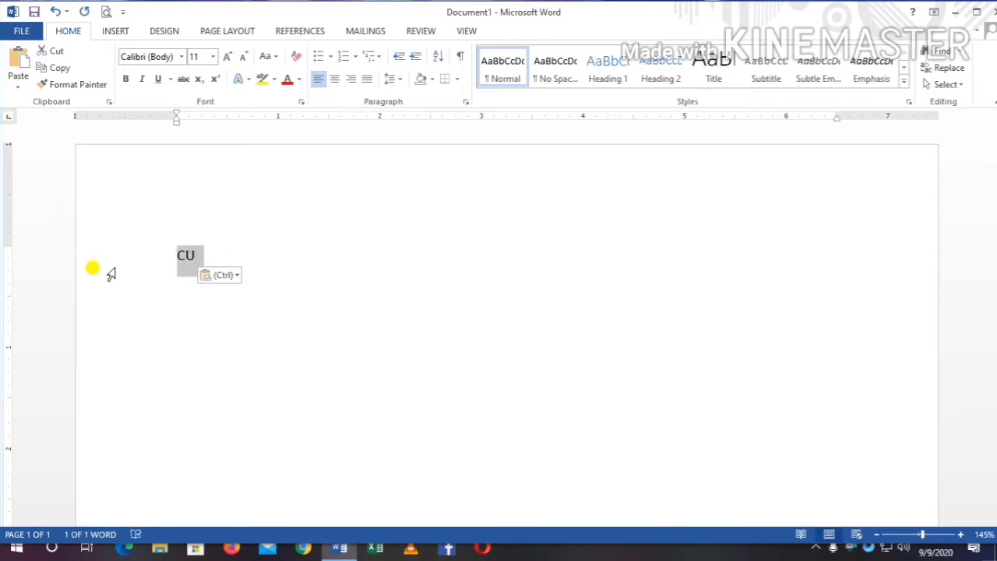
key(ctrl+x)
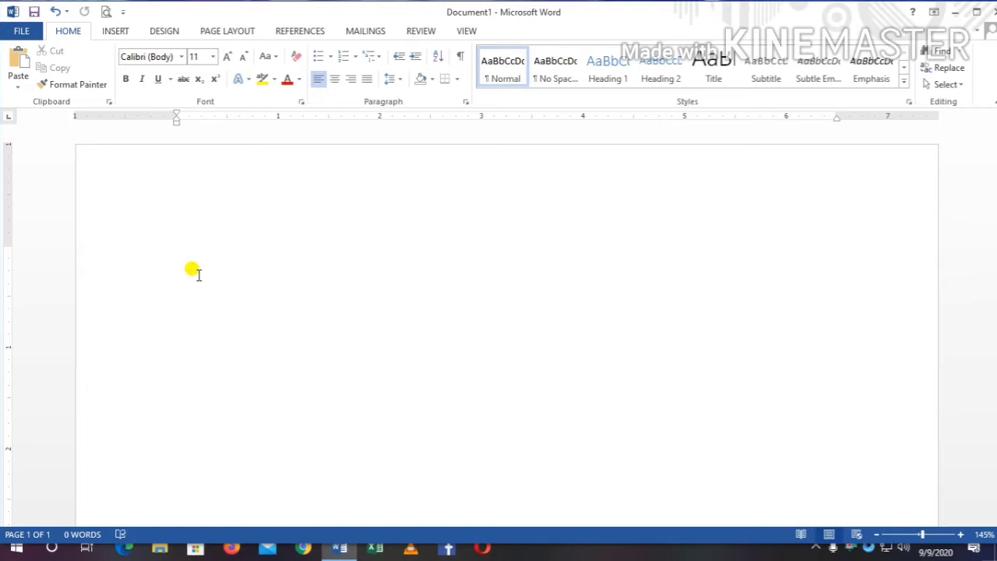
- Enter the sample text DFDSHSDRYE4 on the first line and copy the whole line
text(DFDSHSDRYE4)
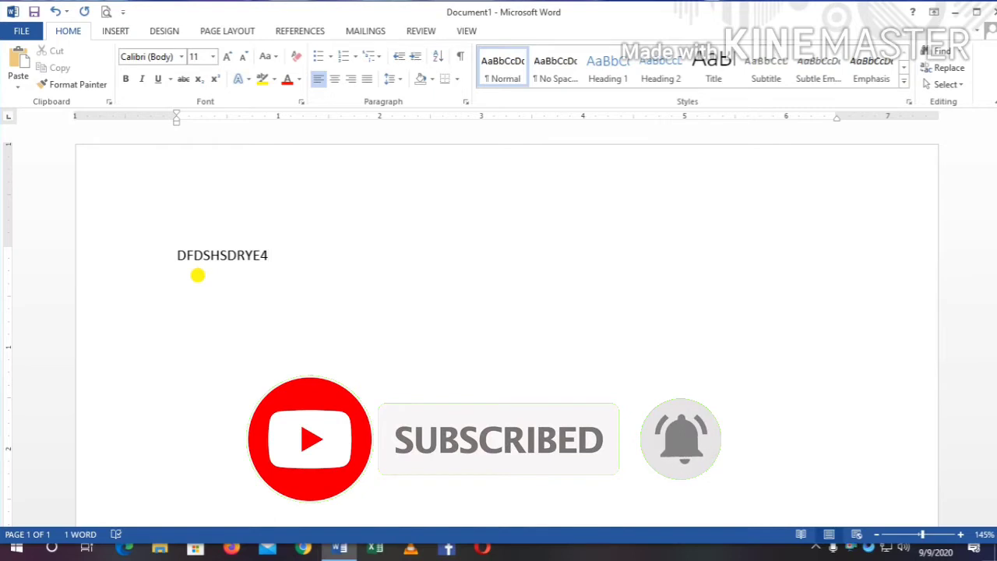
drag(312, 251, 456, 250)
drag(133, 330, 26, 241)
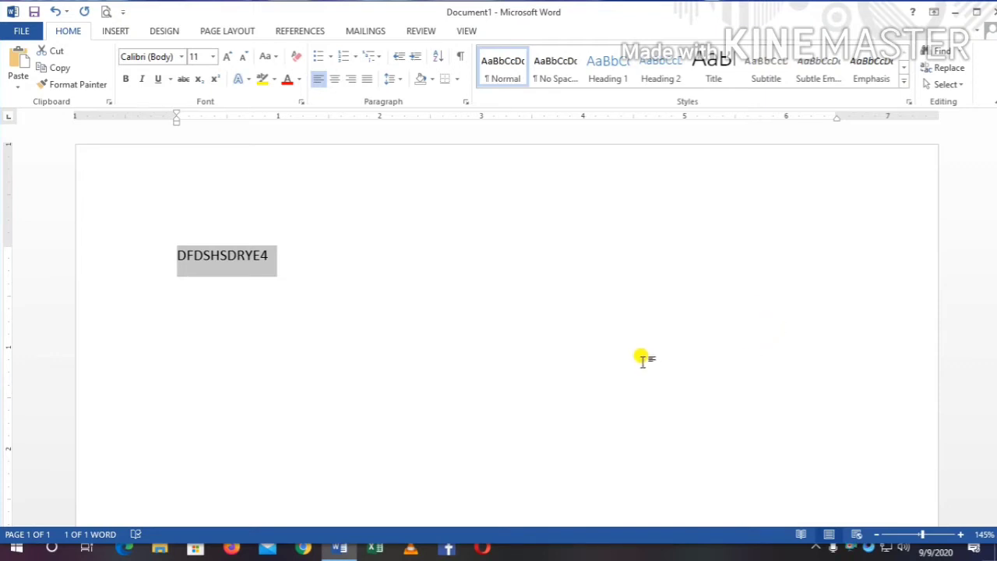
click(282, 325)
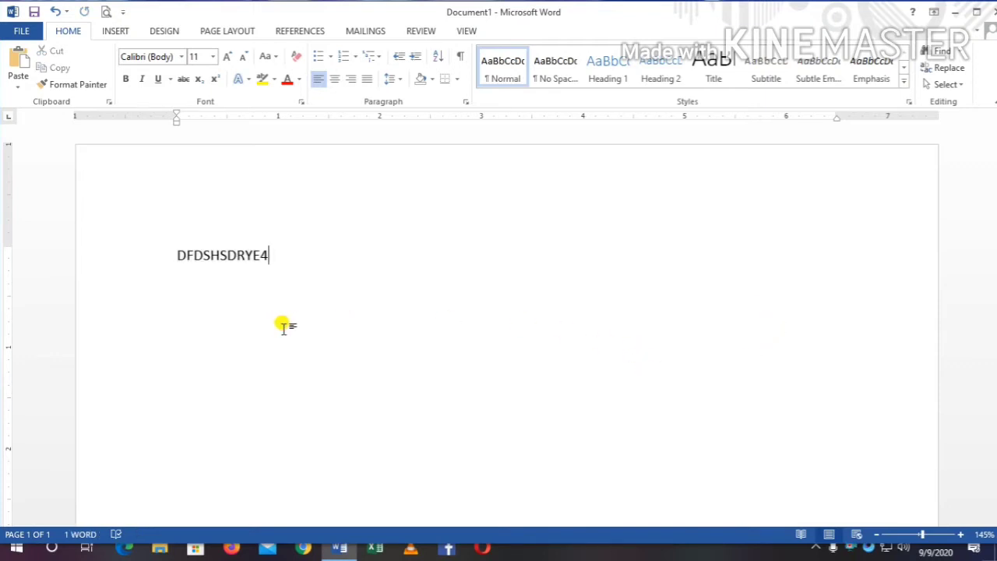
- Paste five copies of the DFDSHSDRYE4 line below the original, starting on a new line
key(Return)
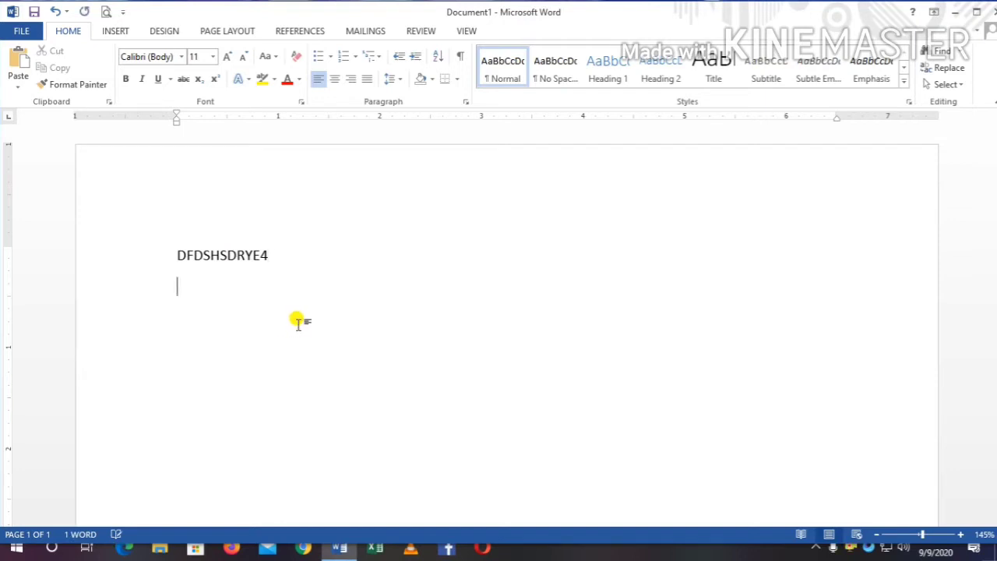
key(ctrl+v)
key(ctrl+v)
key(ctrl+v)
key(ctrl+v)
key(ctrl+v)
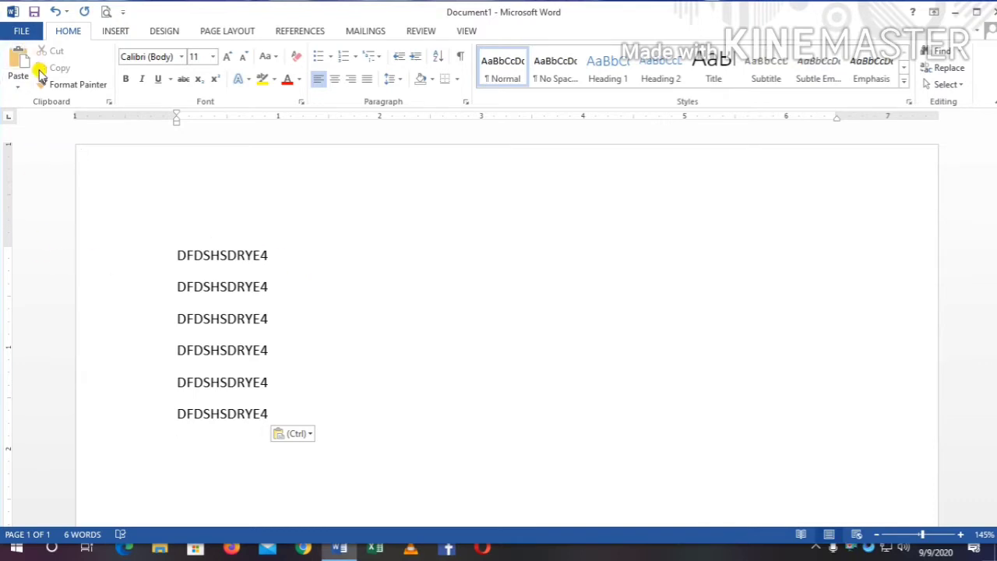
- Copy all six DFDSHSDRYE4 lines and paste them below the existing text
triple_click(156, 249)
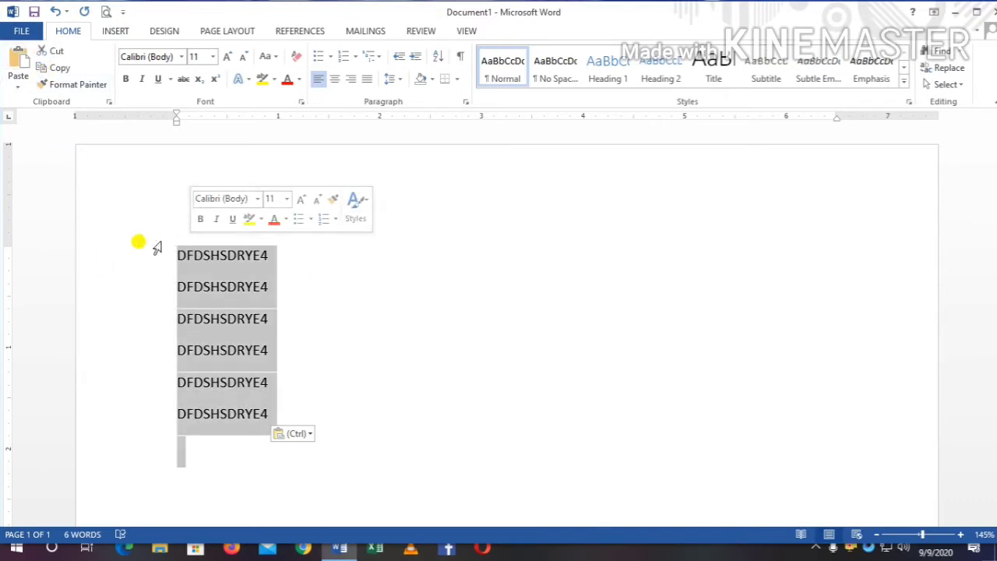
click(50, 69)
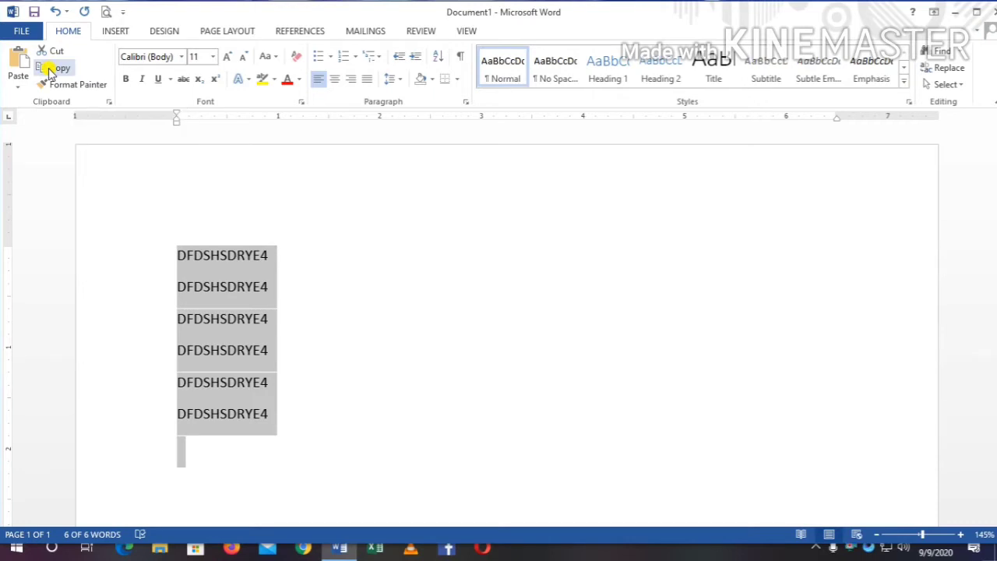
click(204, 470)
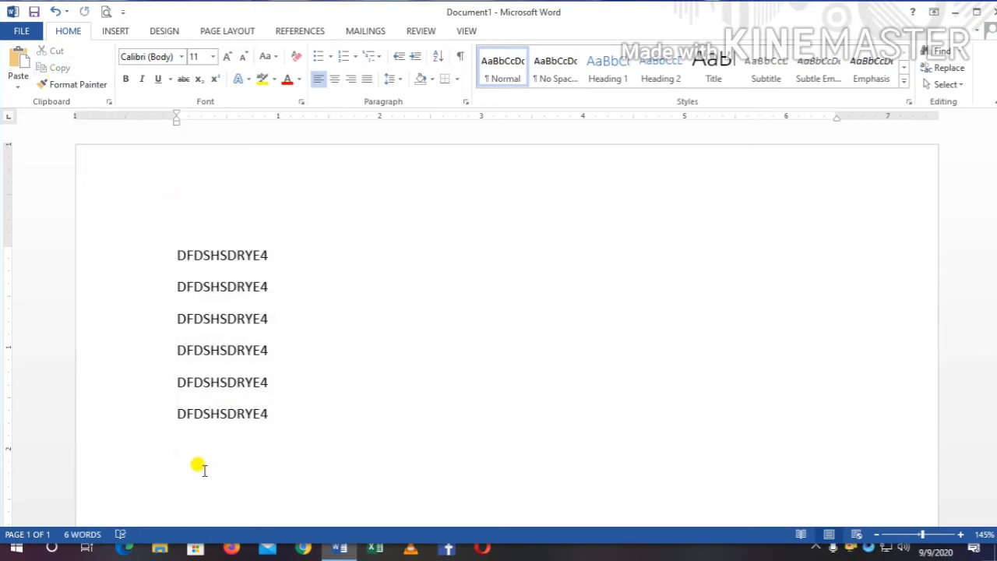
key(ctrl+v)
scroll(202, 425, up, 3)
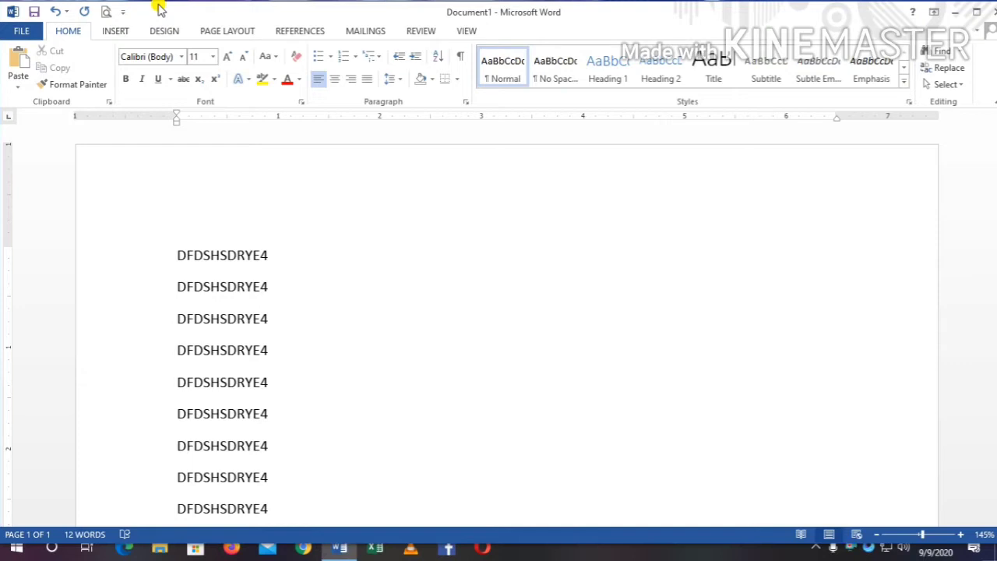
- Cut the first three DFDSHSDRYE4 lines and paste them at the end of the text
drag(136, 226, 489, 343)
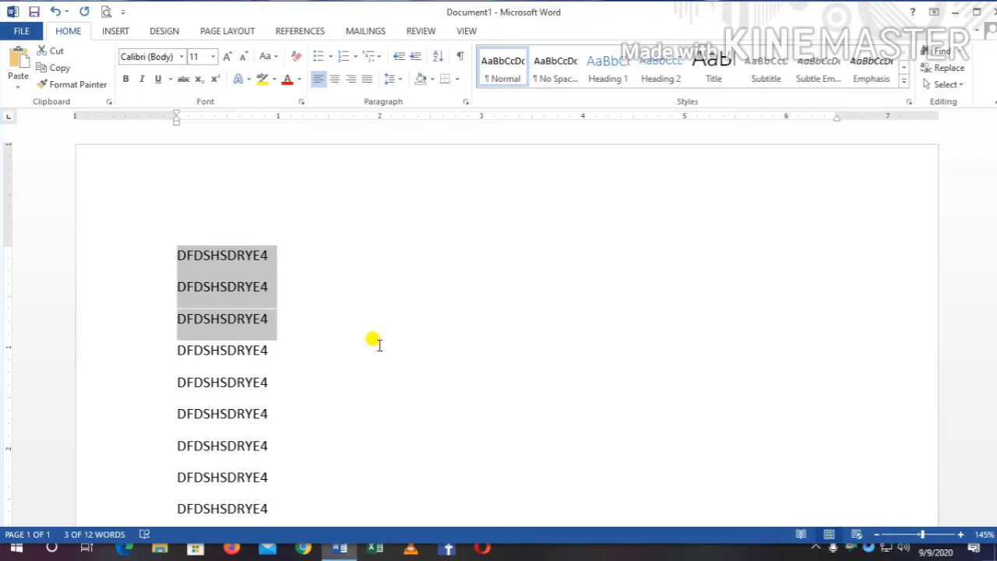
click(54, 49)
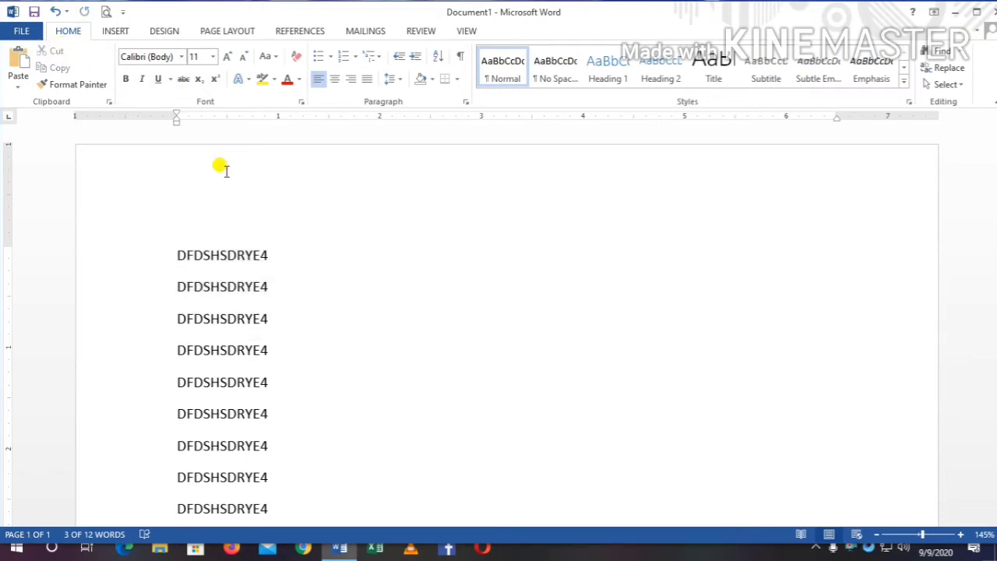
scroll(187, 257, down, 5)
scroll(132, 201, up, 2)
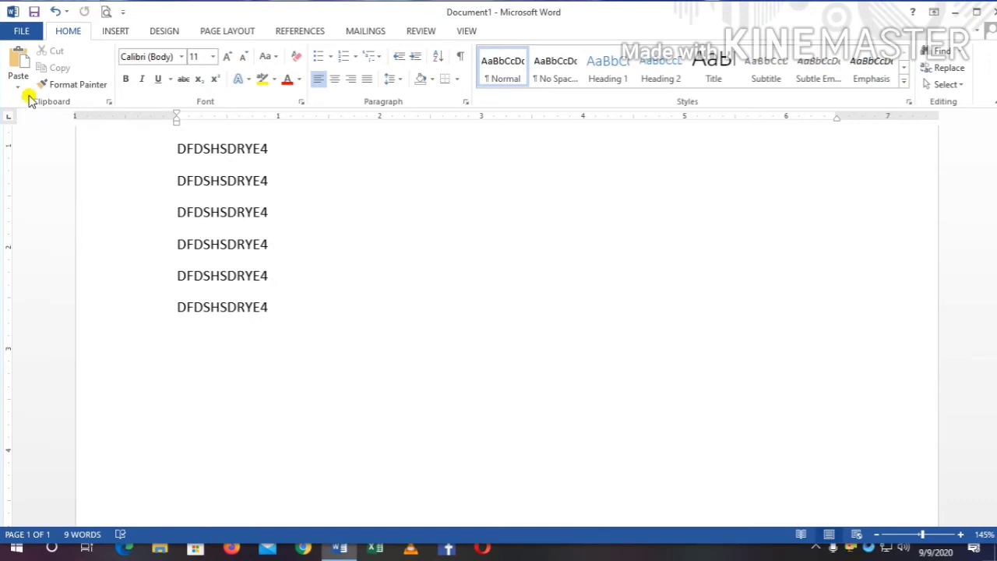
click(234, 366)
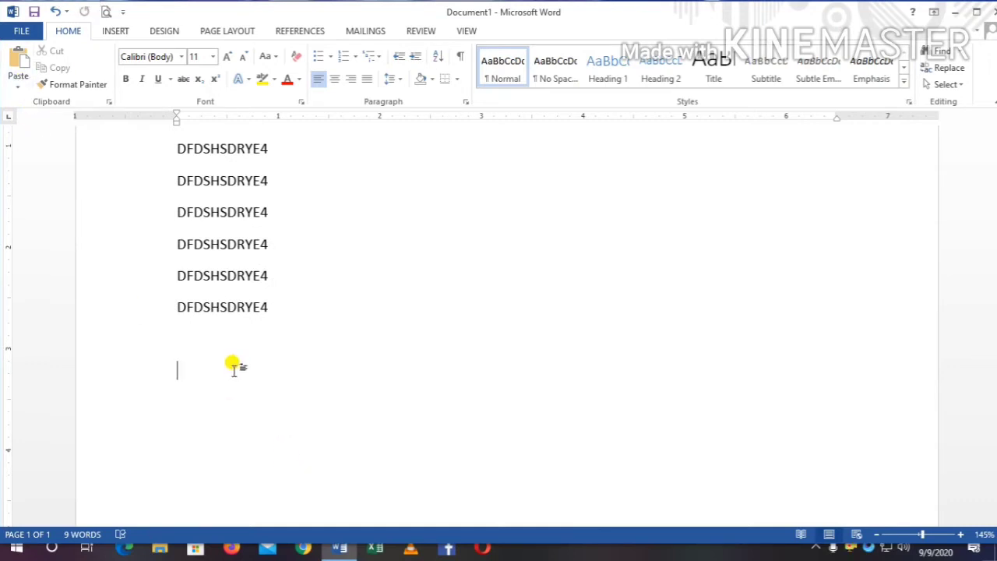
click(18, 63)
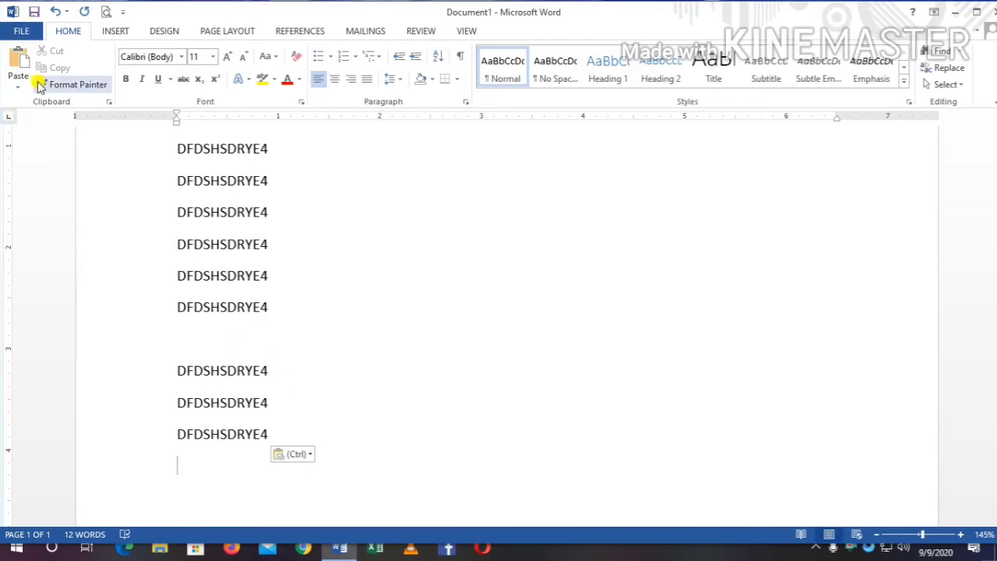
- Paste the three cut lines three more times at the end of the document
click(18, 64)
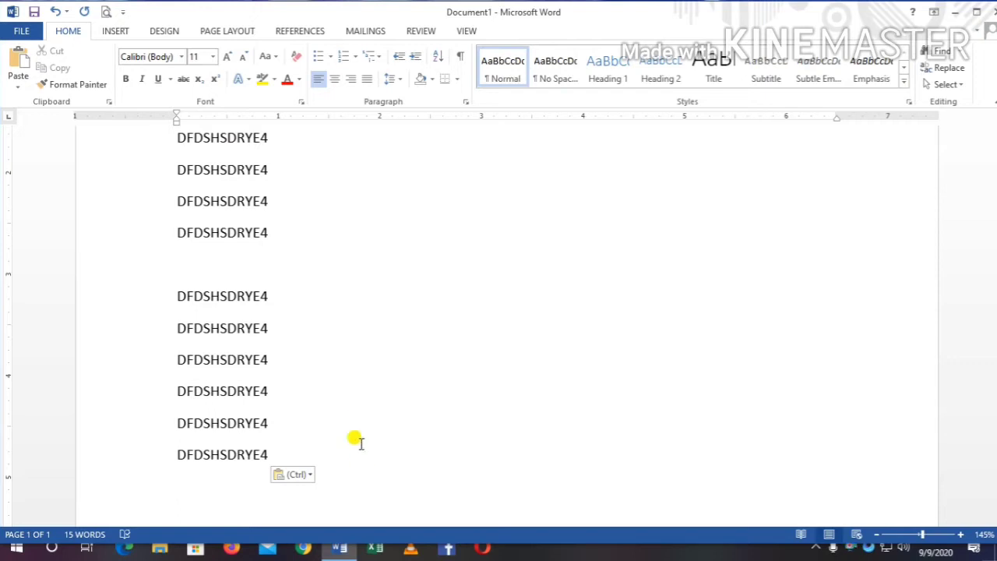
key(ctrl+v)
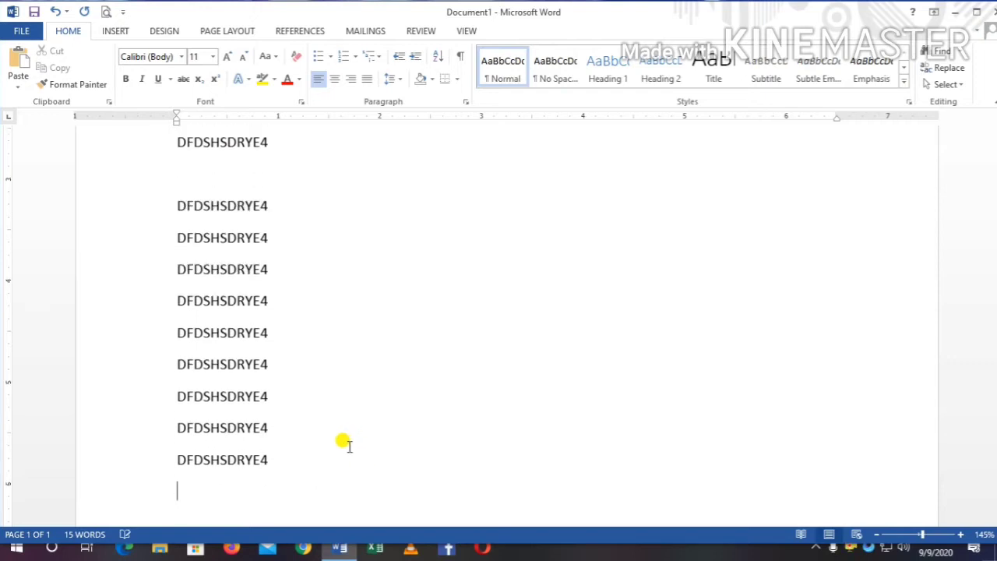
key(ctrl+v)
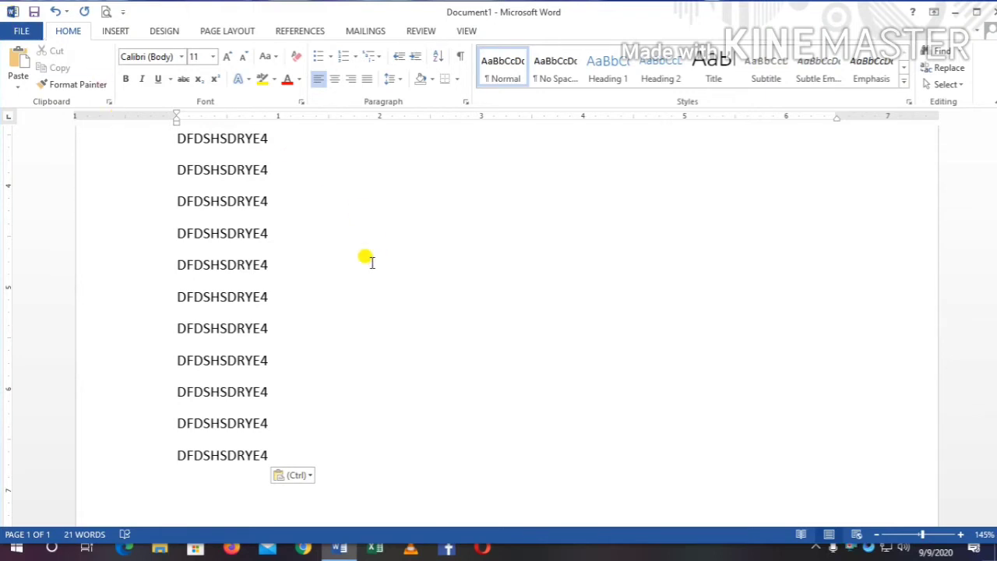
- Examine the line spacing choices in the paragraph settings and close them without applying changes
scroll(311, 220, up, 5)
scroll(310, 219, up, 2)
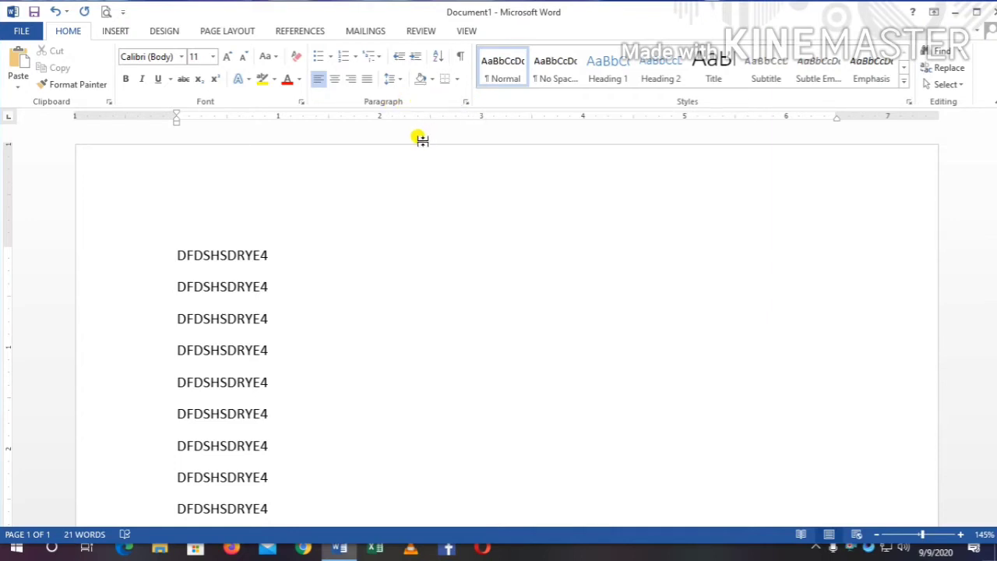
click(465, 103)
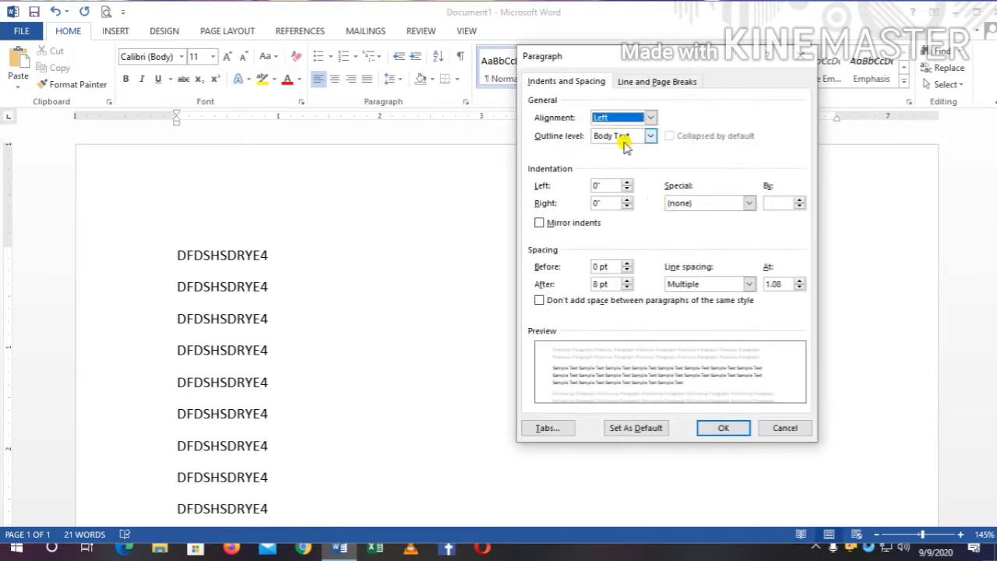
click(748, 284)
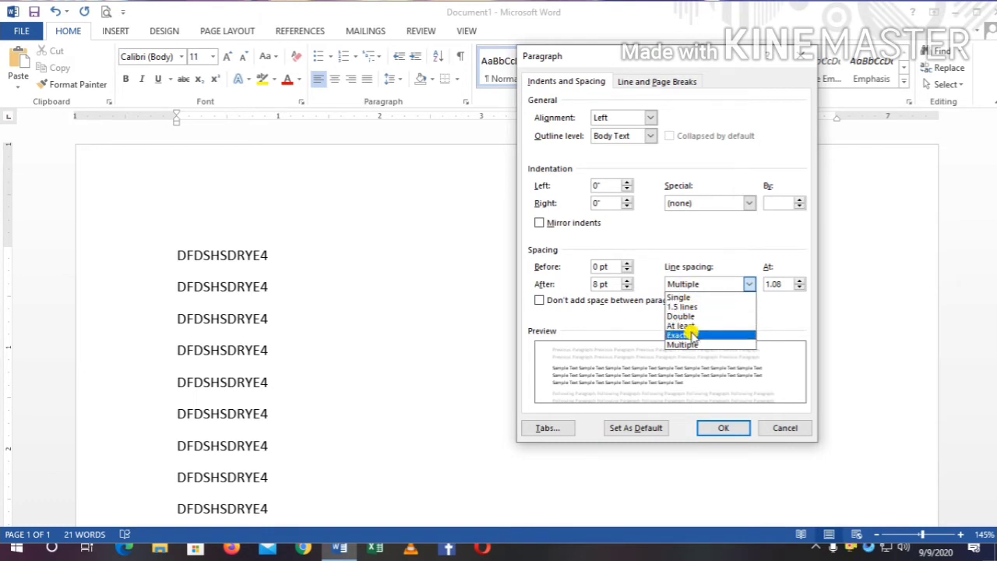
click(776, 423)
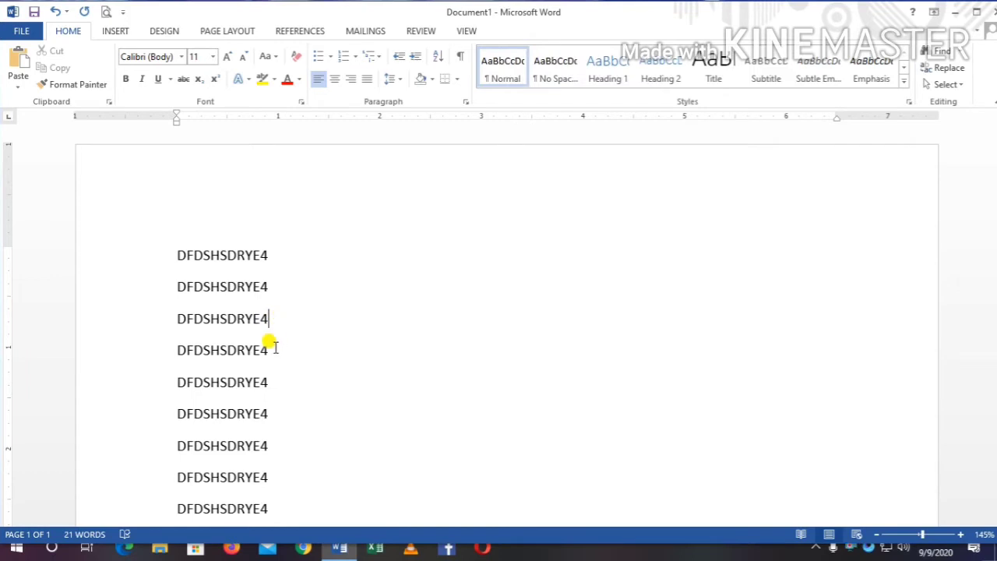
- Select all the text and apply 1.5-line spacing after trying the Single and Double options in the paragraph settings
key(ctrl+a)
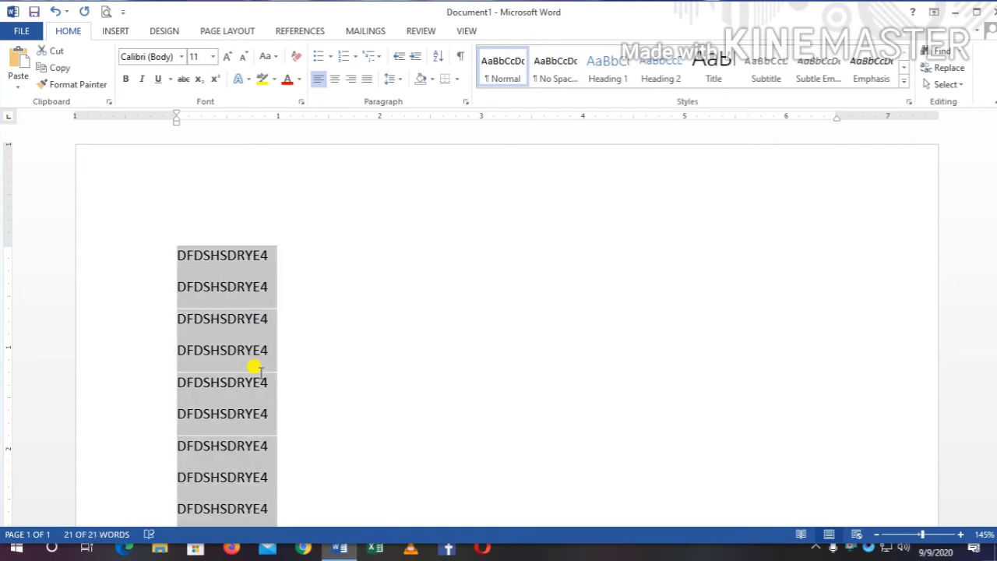
click(466, 102)
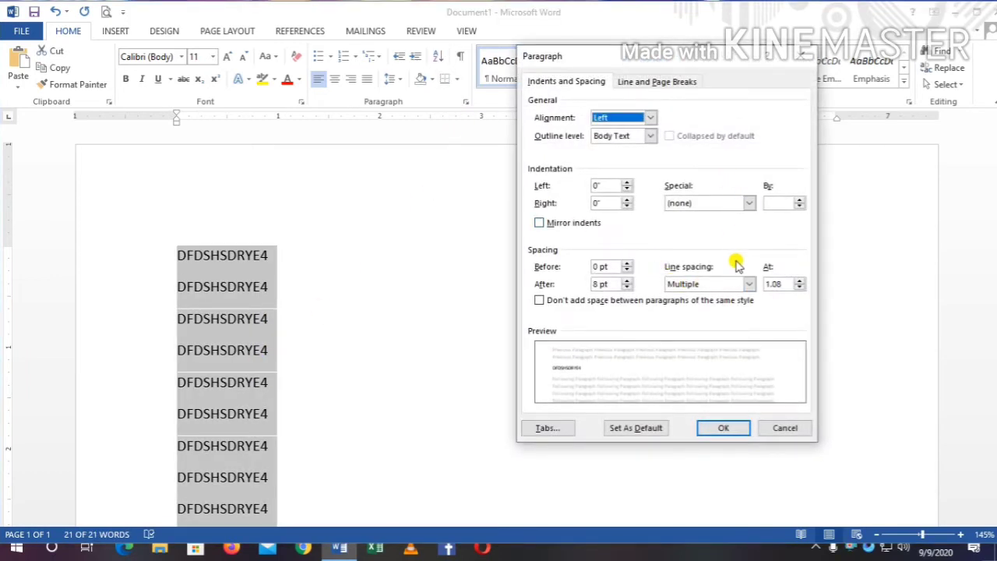
click(747, 285)
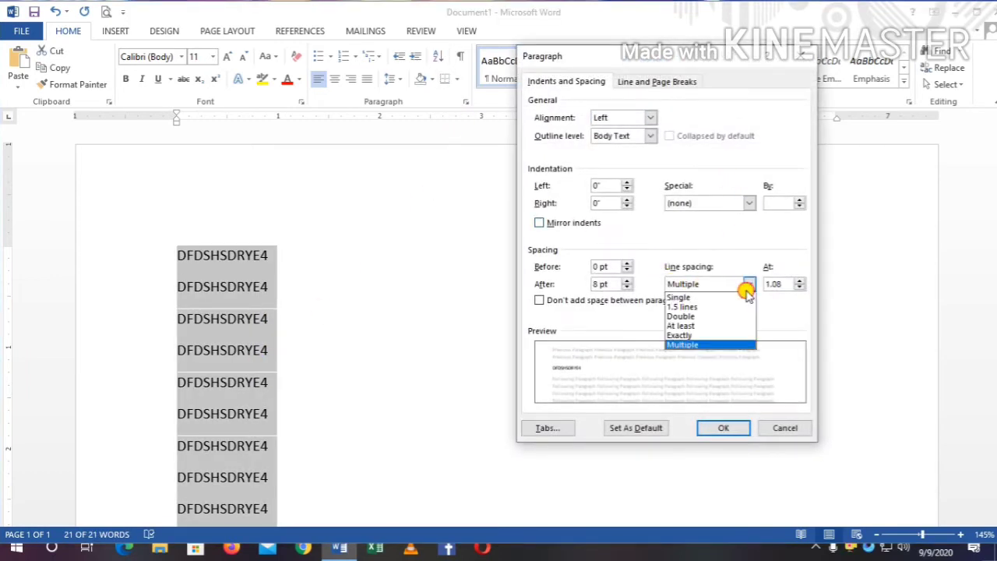
click(689, 299)
click(748, 283)
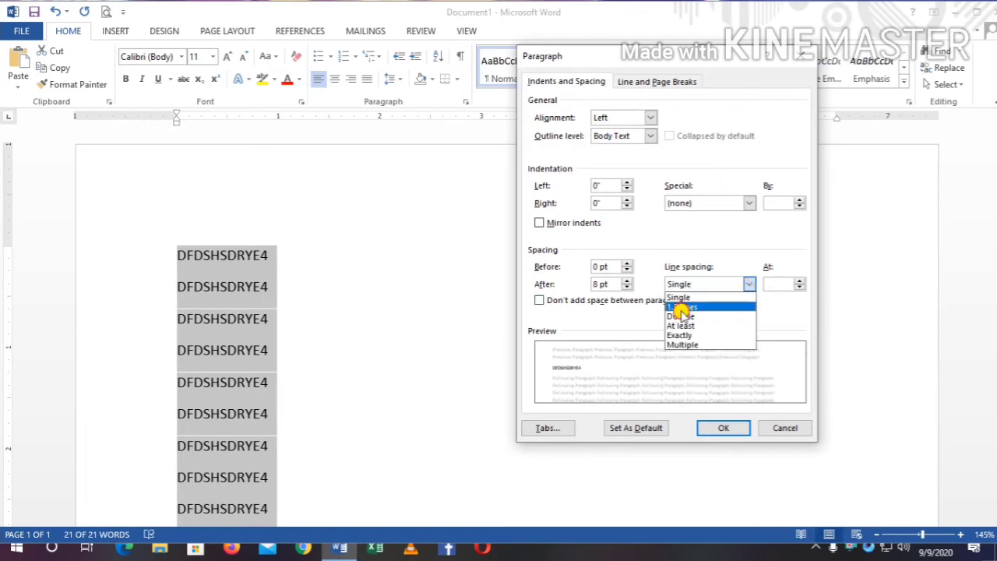
click(682, 308)
click(748, 284)
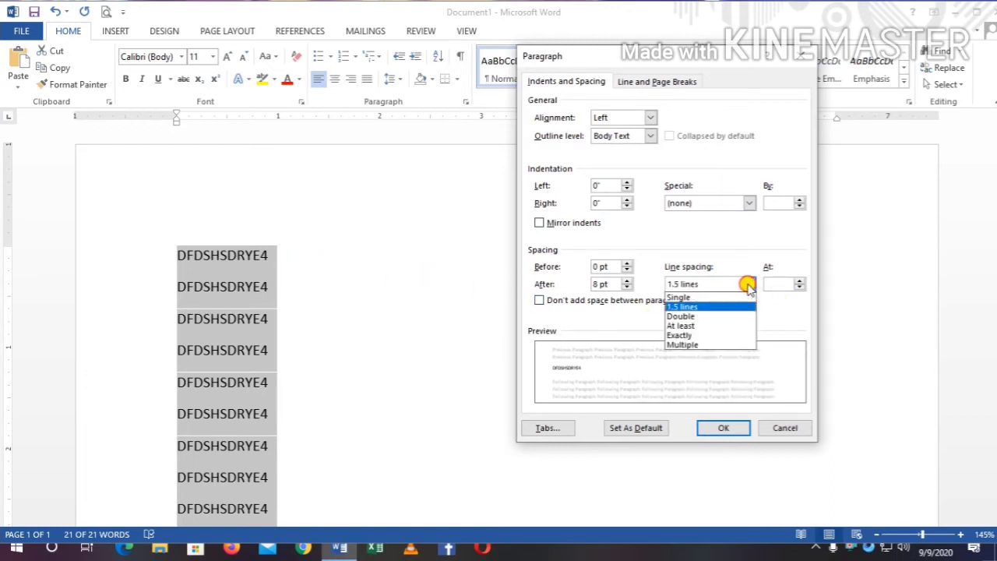
click(682, 317)
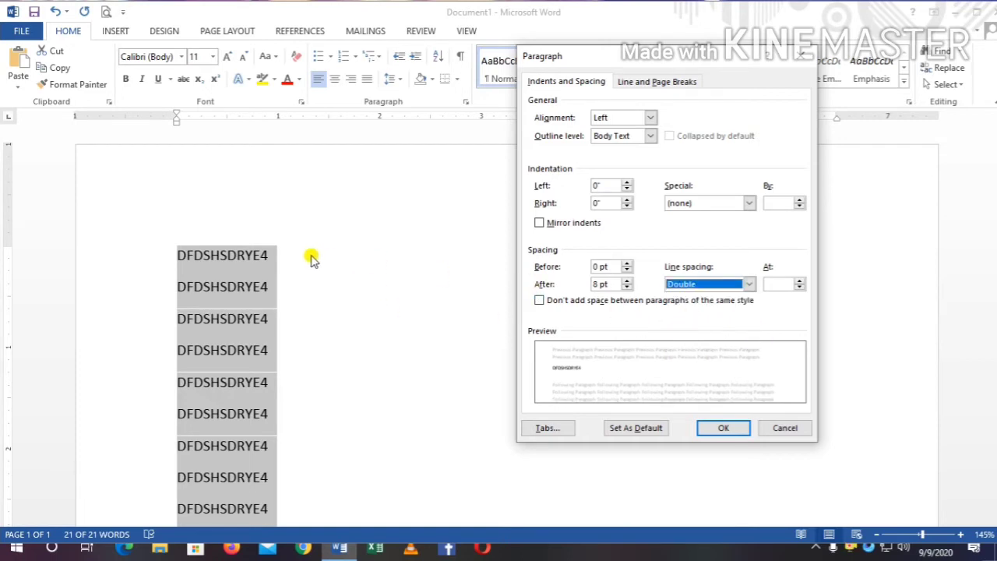
click(749, 283)
click(701, 307)
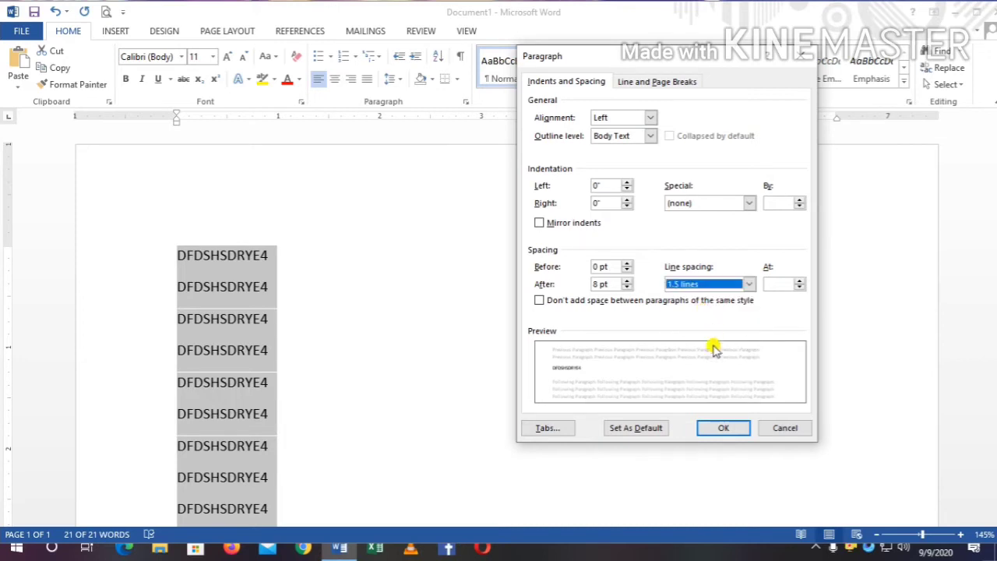
click(721, 430)
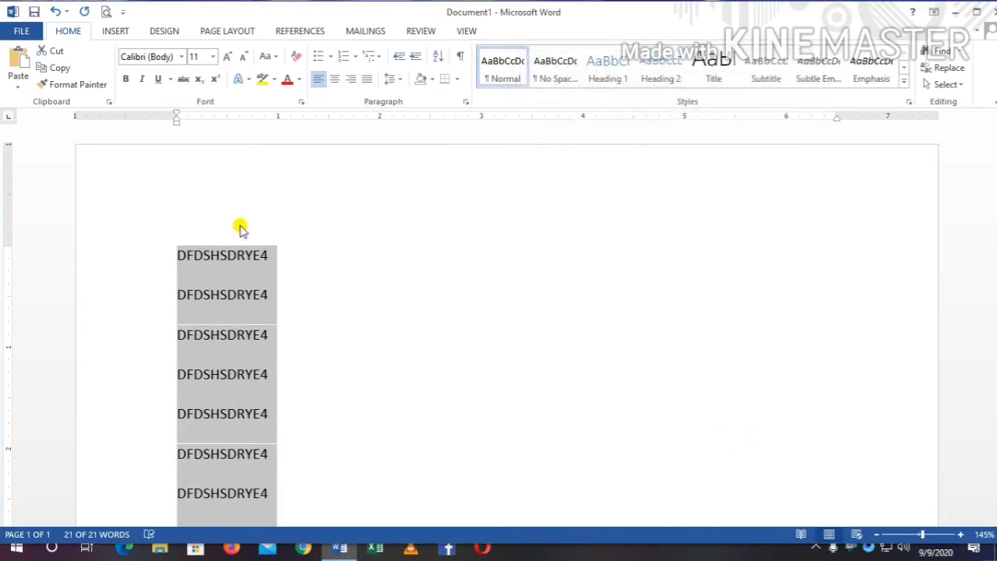
- Apply double line spacing to all the selected lines and review the remaining line spacing choices
click(465, 101)
click(725, 284)
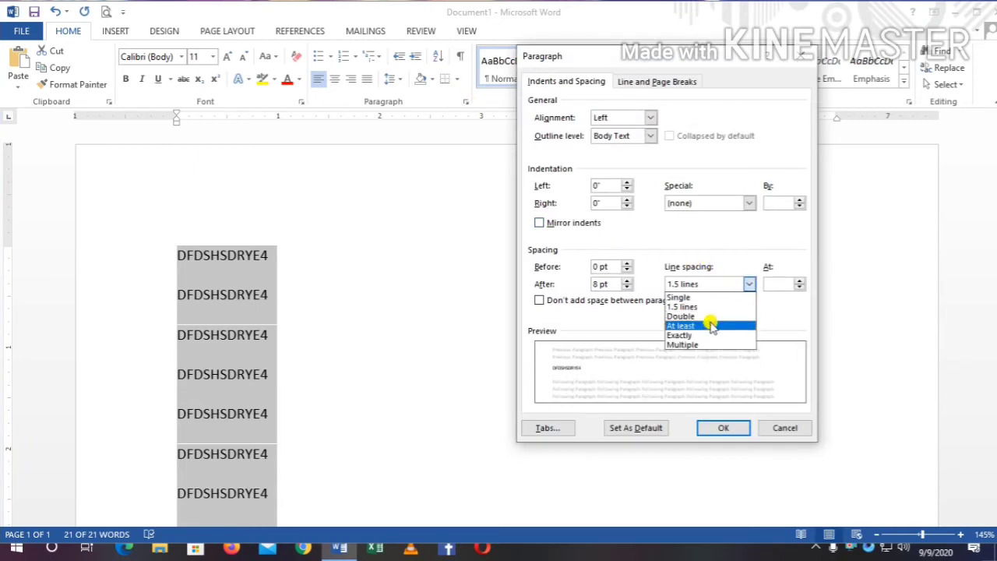
click(683, 316)
click(724, 429)
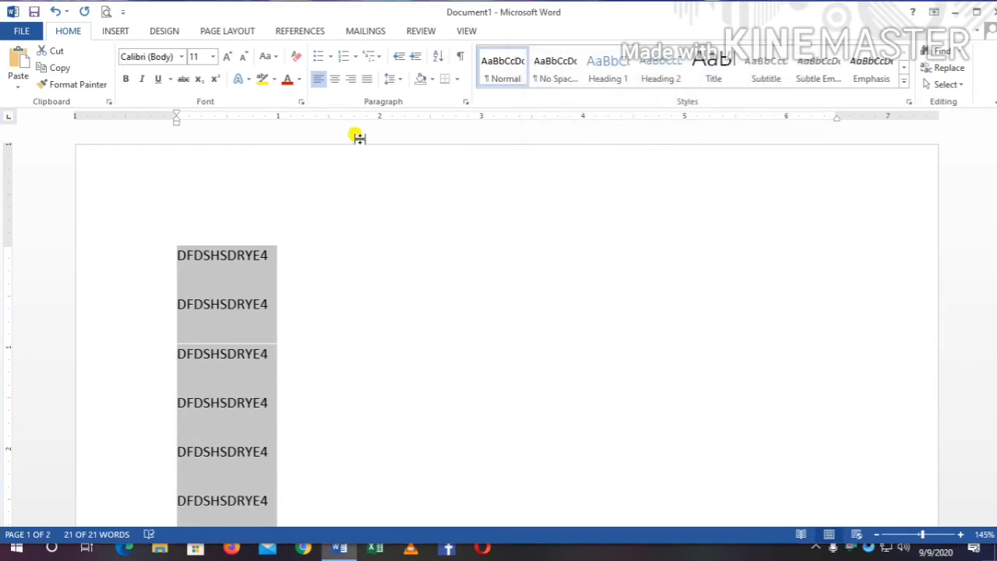
click(466, 102)
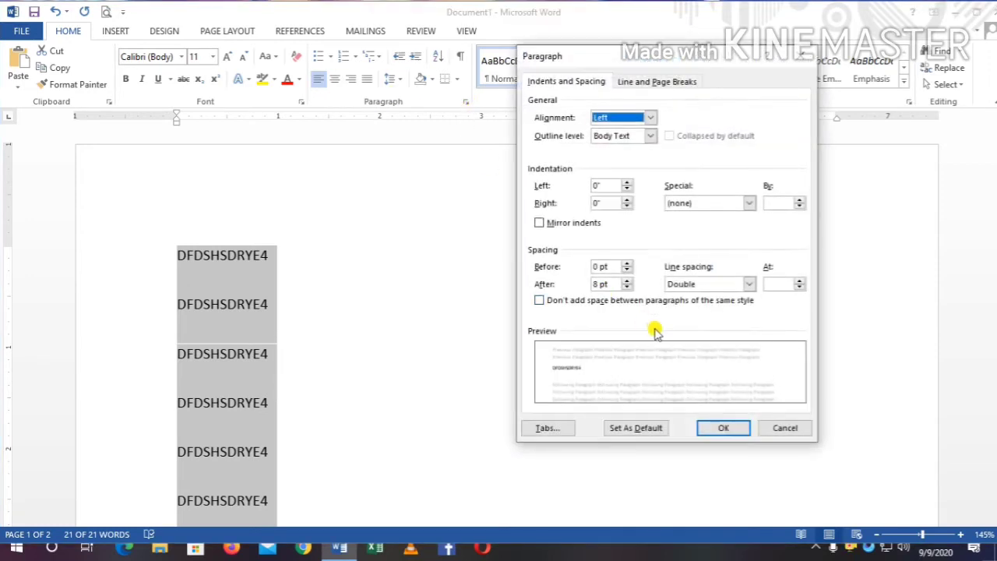
click(749, 285)
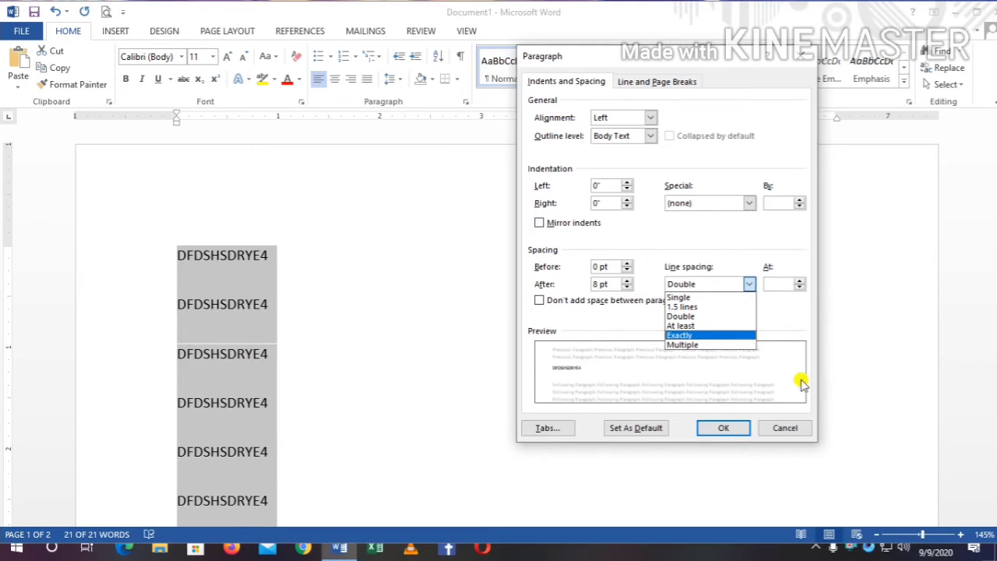
click(722, 428)
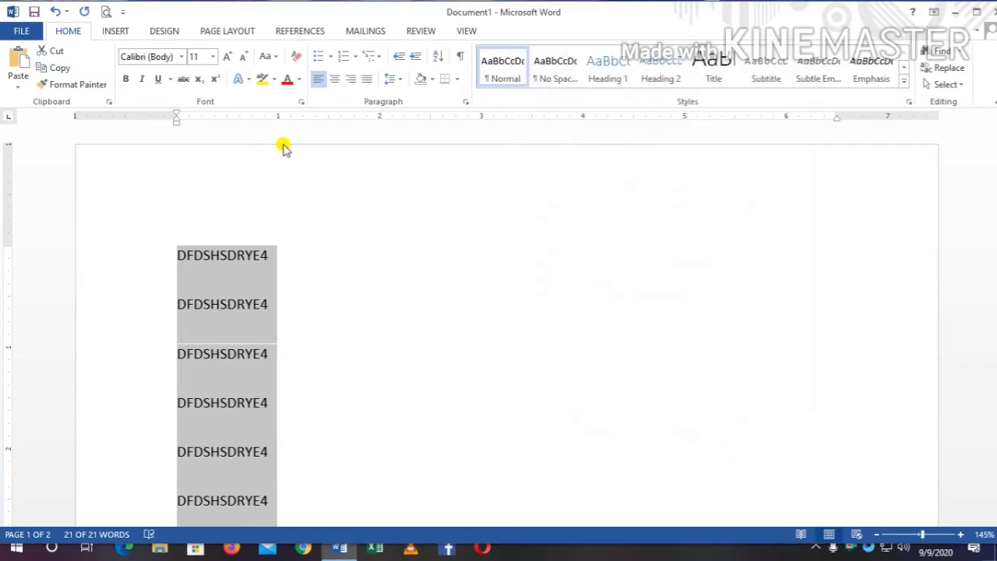
- Change the selected lines' spacing directly to 1.5 lines, then double, then single
key(ctrl+5)
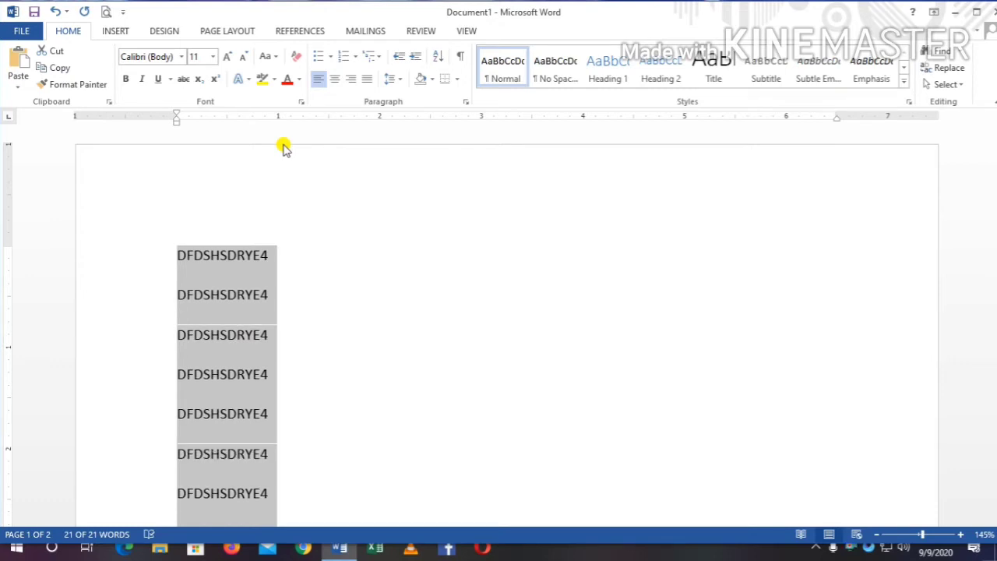
key(ctrl+2)
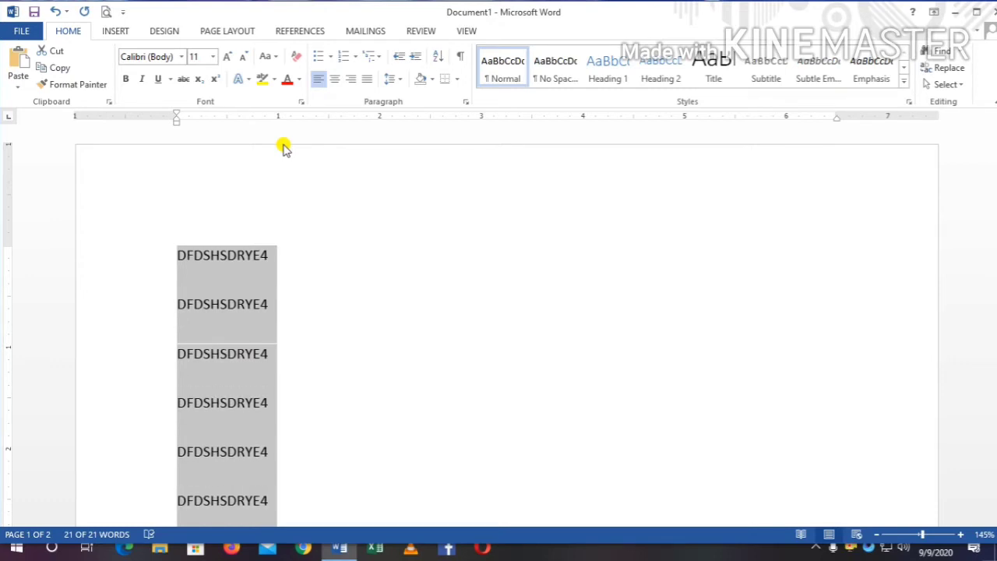
key(ctrl+1)
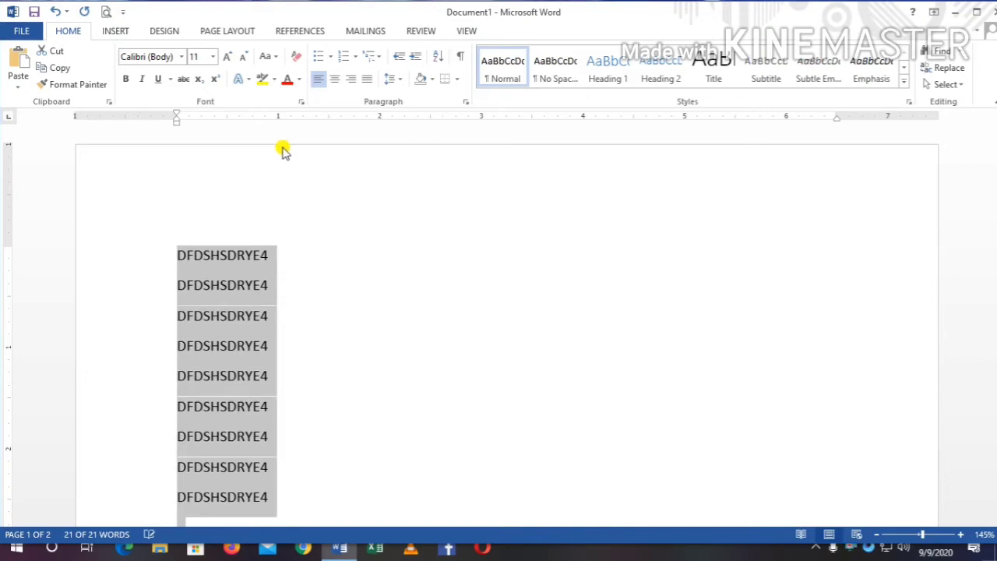
key(ctrl+grave)
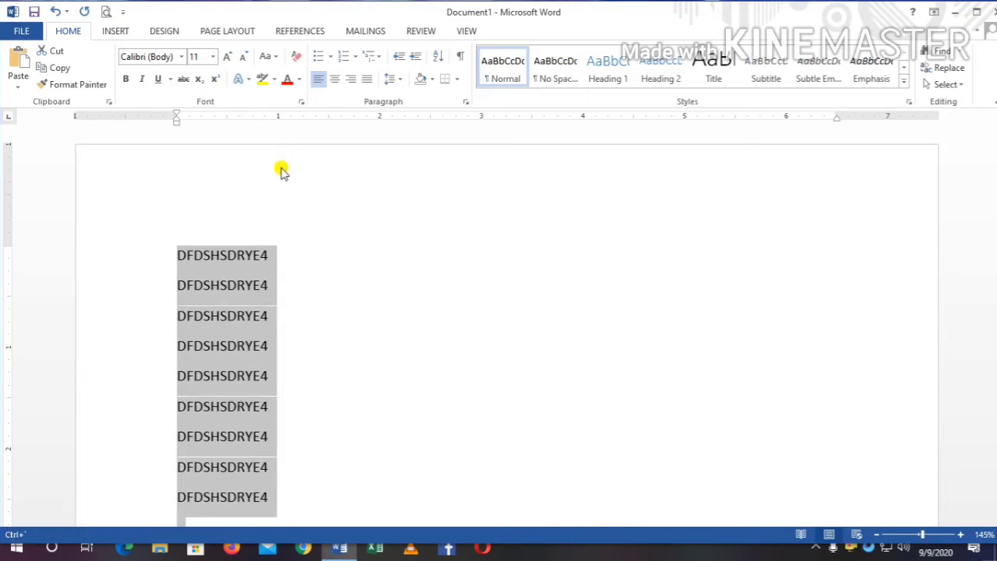
key(Escape)
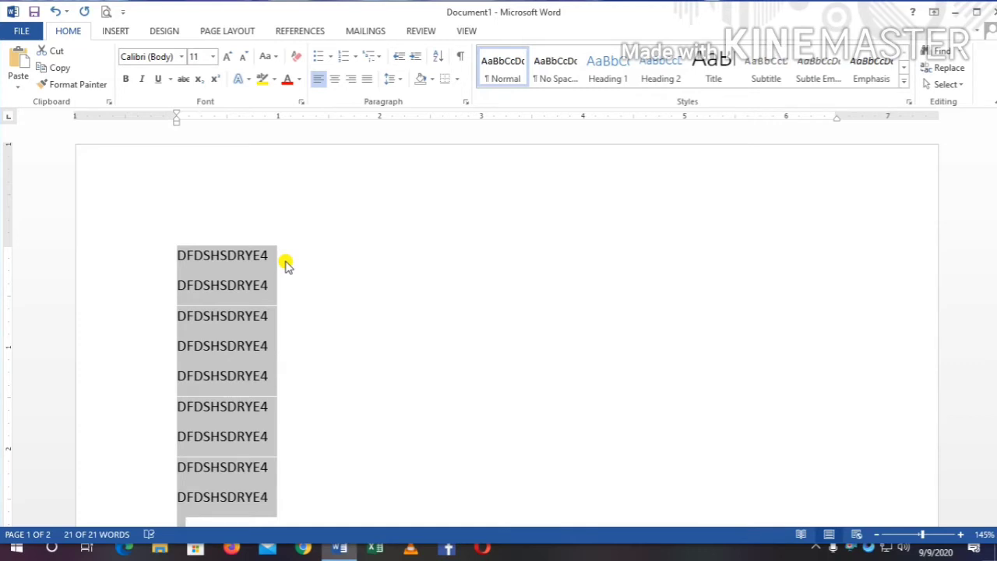
- Switch the selected lines to 1.5-line spacing and back to single, then deselect and look through the text
key(ctrl+5)
key(ctrl+1)
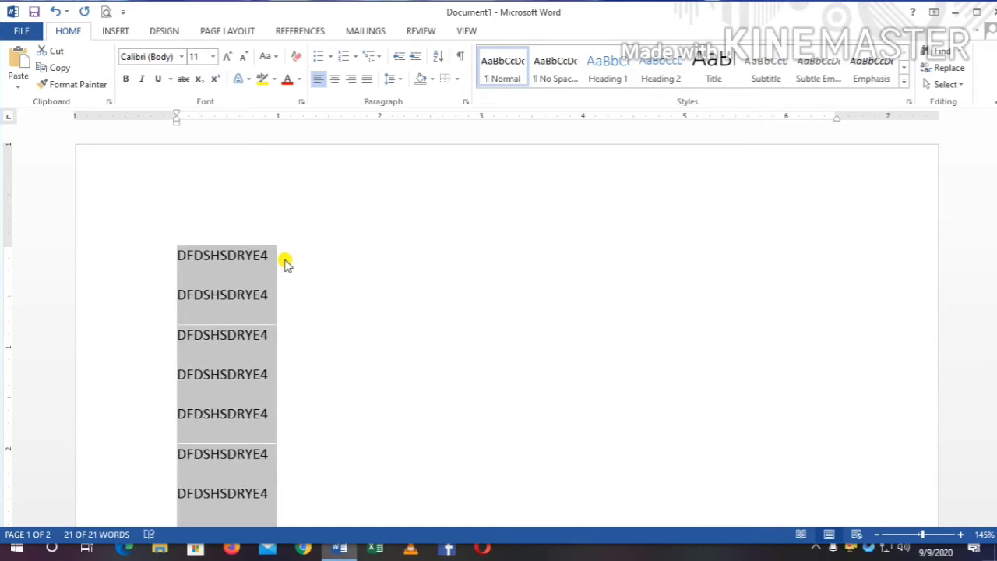
key(ctrl+5)
click(287, 257)
scroll(281, 265, down, 5)
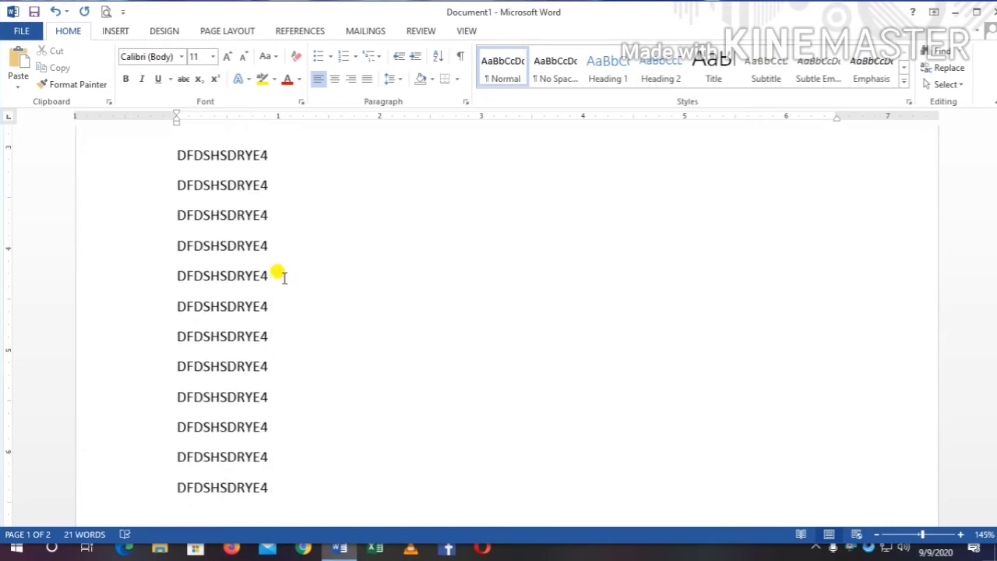
scroll(234, 374, up, 5)
scroll(248, 275, up, 1)
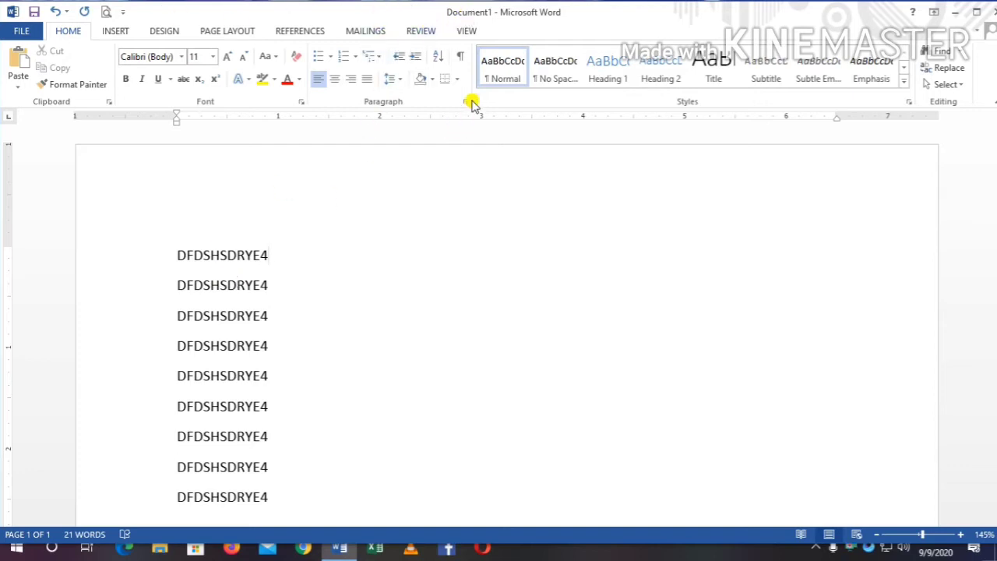
- Toggle the formatting marks on and off, and sort all the paragraphs by text in descending order
click(460, 58)
click(458, 59)
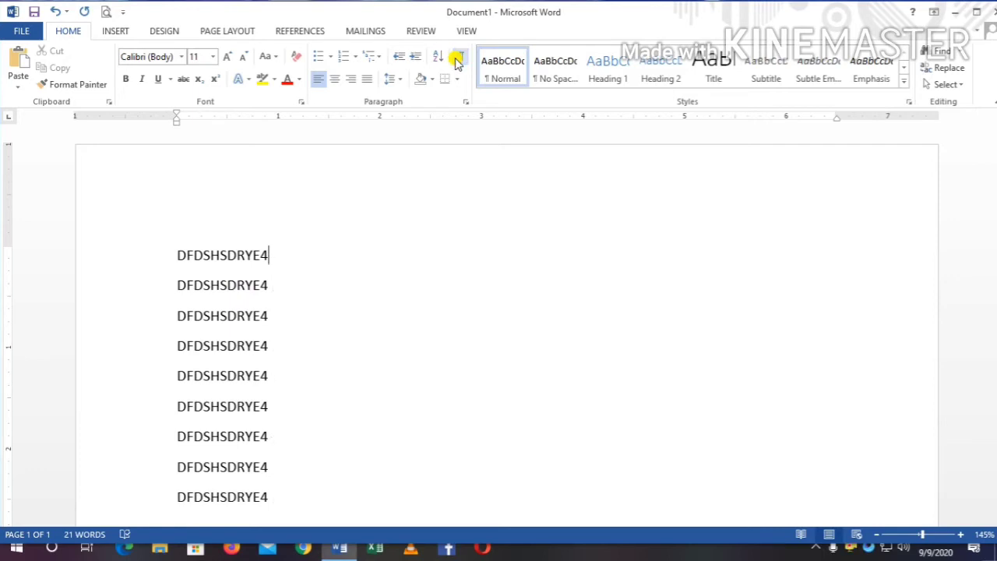
click(438, 56)
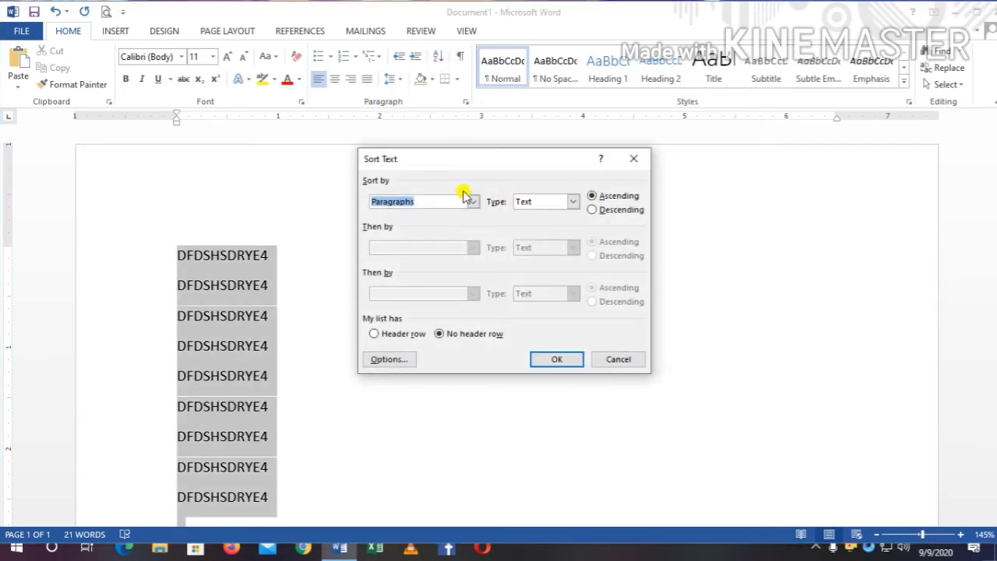
click(594, 211)
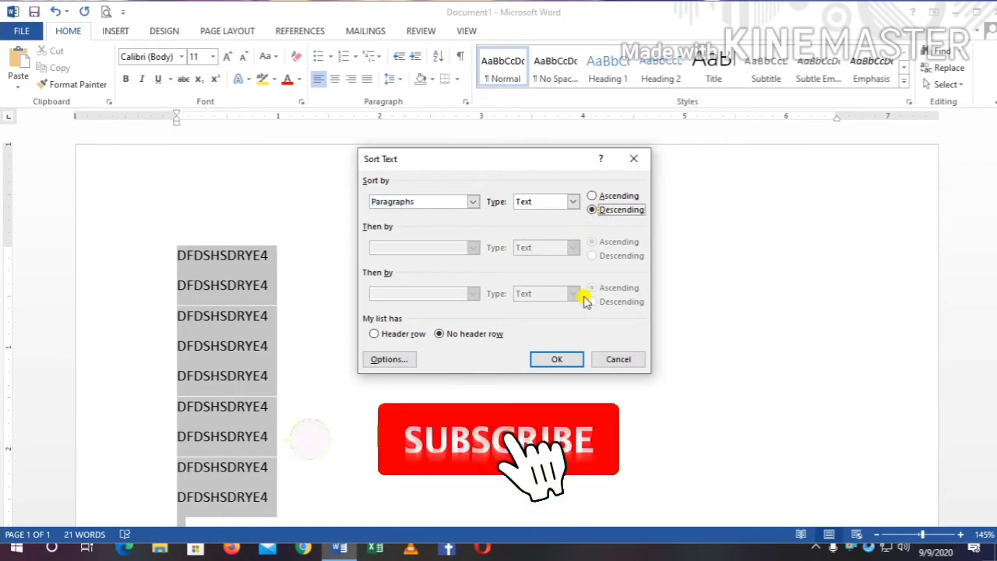
click(552, 358)
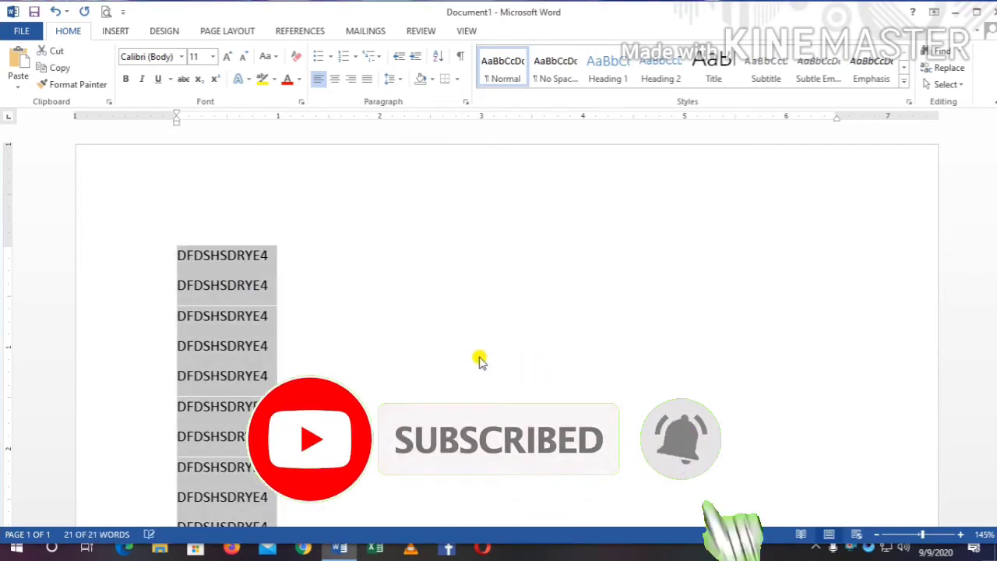
click(311, 287)
- Delete all the DFDSHSDRYE4 lines to leave the document empty
scroll(311, 289, down, 5)
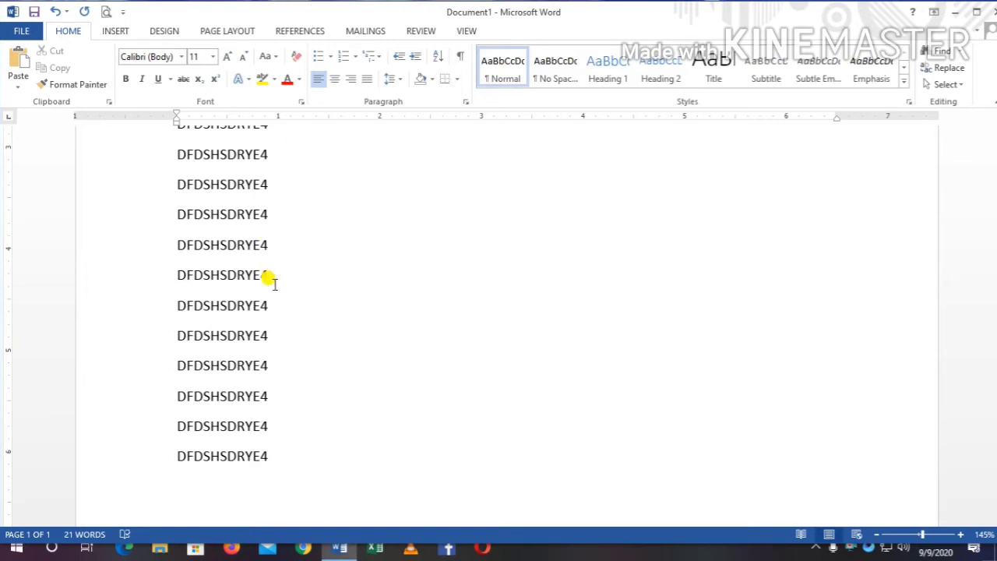
key(ctrl+a)
key(Delete)
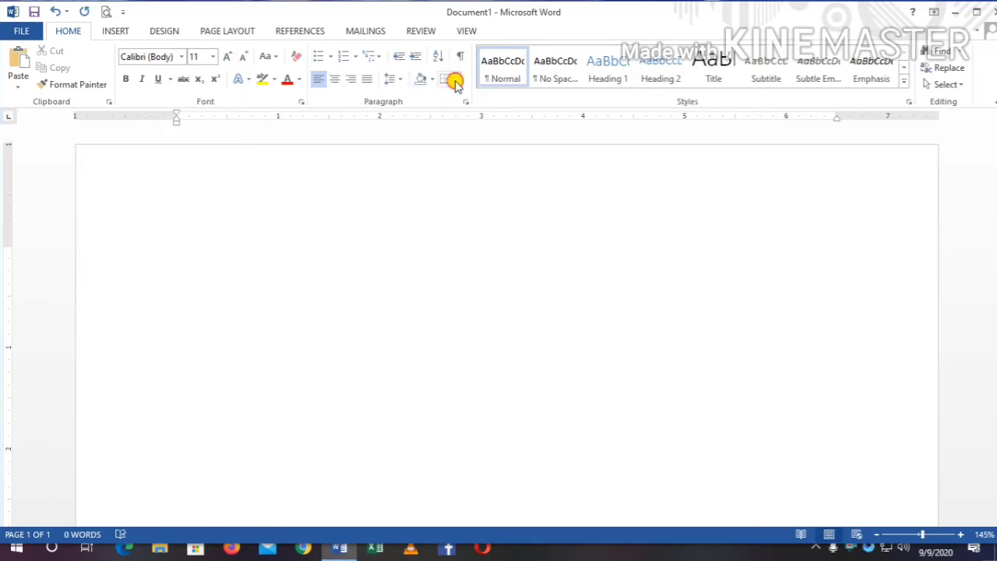
- Draw a single-cell table outline about 5.53 inches wide and 2.05 inches high at the start of the empty page
click(455, 81)
click(483, 331)
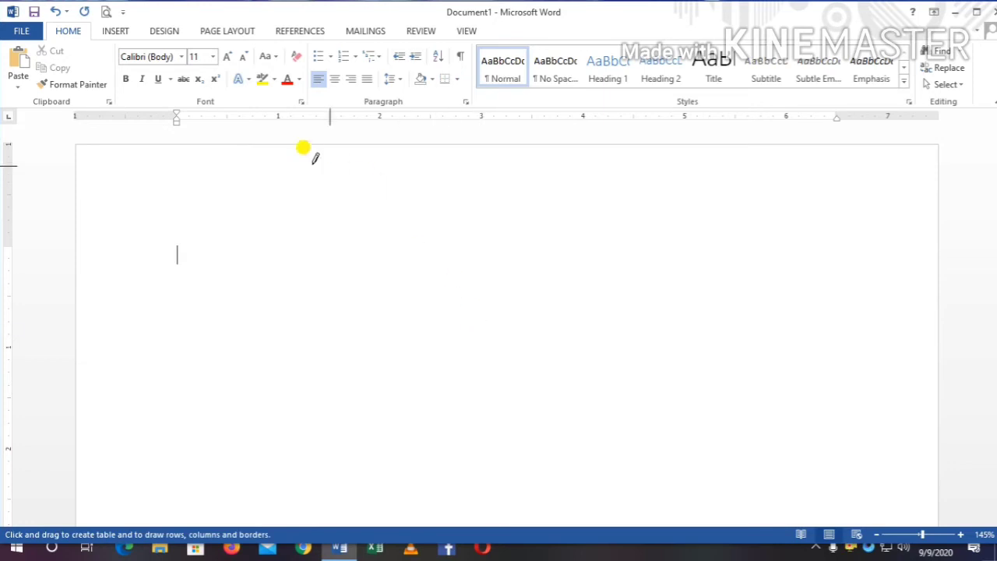
mouse_move(185, 207)
mouse_down()
mouse_move(530, 351)
mouse_move(857, 415)
mouse_move(751, 416)
mouse_up()
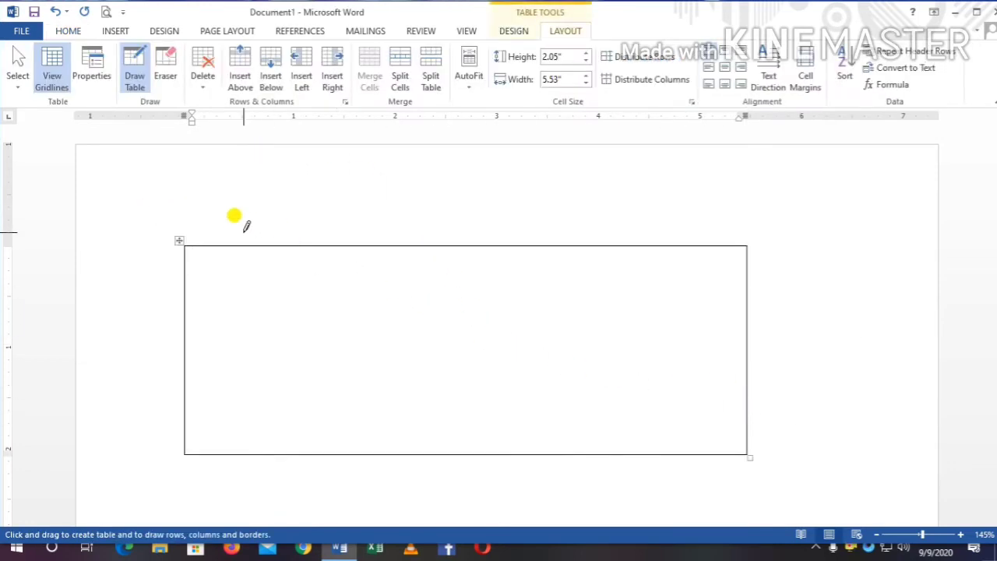
- Draw seven full-height vertical lines in the table to divide it into eight columns roughly 0.6 to 0.8 inches wide
drag(246, 247, 248, 452)
mouse_move(326, 247)
mouse_down()
mouse_move(304, 402)
mouse_move(316, 473)
mouse_move(352, 363)
mouse_move(330, 423)
mouse_move(359, 291)
mouse_up()
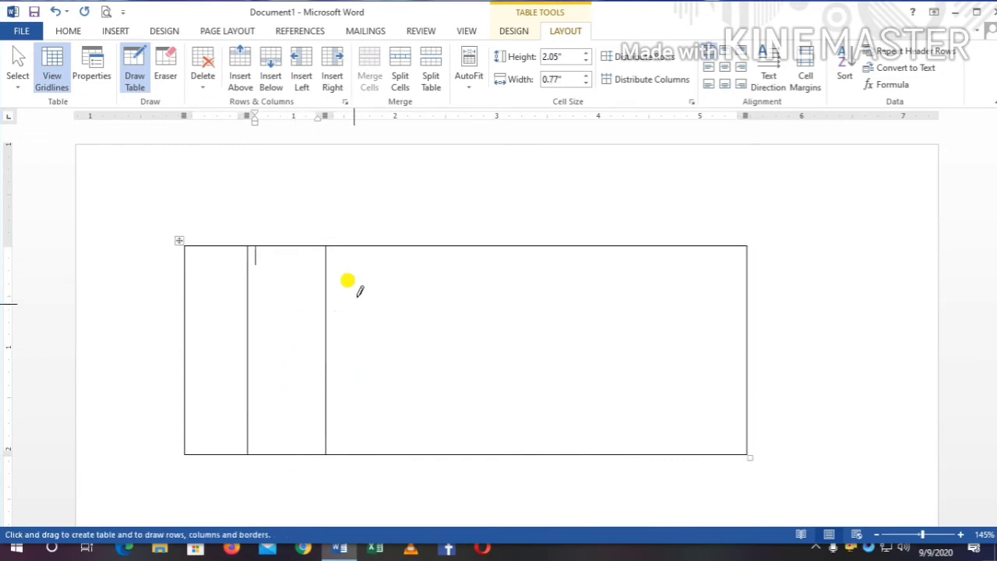
drag(400, 246, 399, 413)
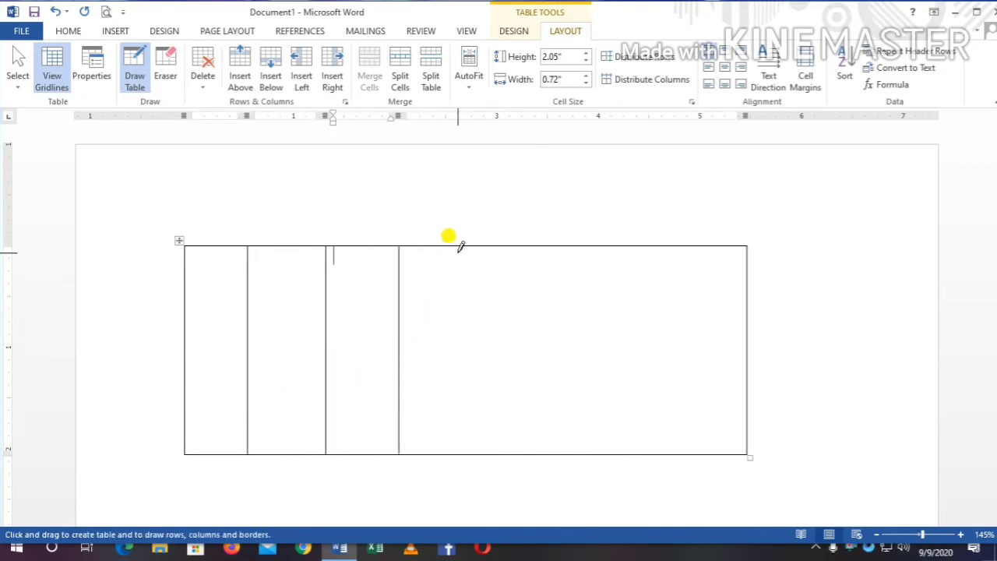
mouse_move(472, 244)
mouse_down()
mouse_move(502, 471)
mouse_move(483, 448)
mouse_move(470, 452)
mouse_move(470, 423)
mouse_move(493, 433)
mouse_move(494, 461)
mouse_move(474, 443)
mouse_move(476, 502)
mouse_move(460, 257)
mouse_move(481, 236)
mouse_move(467, 239)
mouse_move(469, 444)
mouse_move(474, 429)
mouse_up()
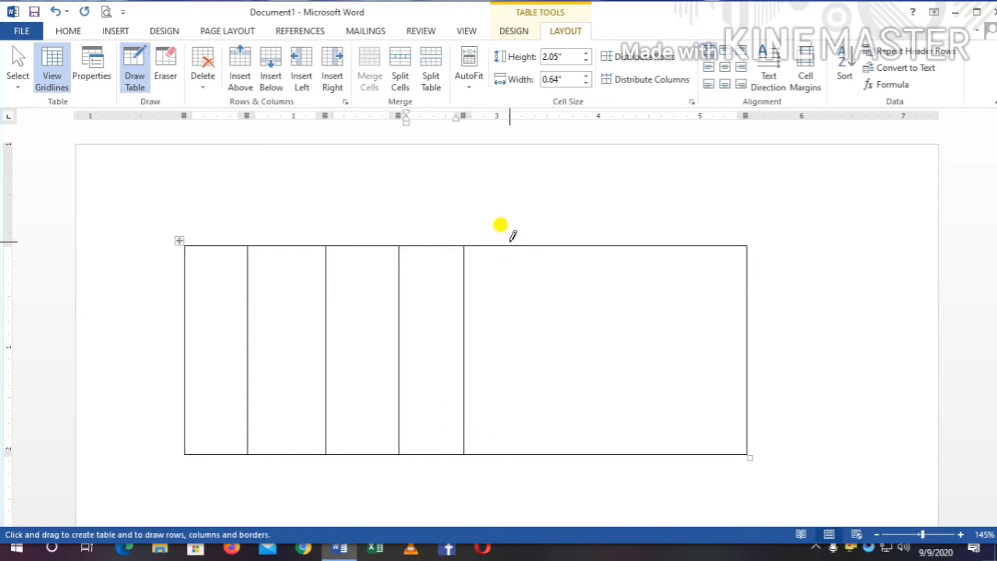
mouse_move(528, 237)
mouse_down()
mouse_move(553, 456)
mouse_move(539, 441)
mouse_up()
drag(602, 233, 601, 451)
drag(667, 239, 680, 436)
- Draw three horizontal lines across the table to make four rows, the first three about 0.61, 0.51 and 0.45 inches high
mouse_move(188, 305)
mouse_down()
mouse_move(833, 340)
mouse_move(739, 299)
mouse_up()
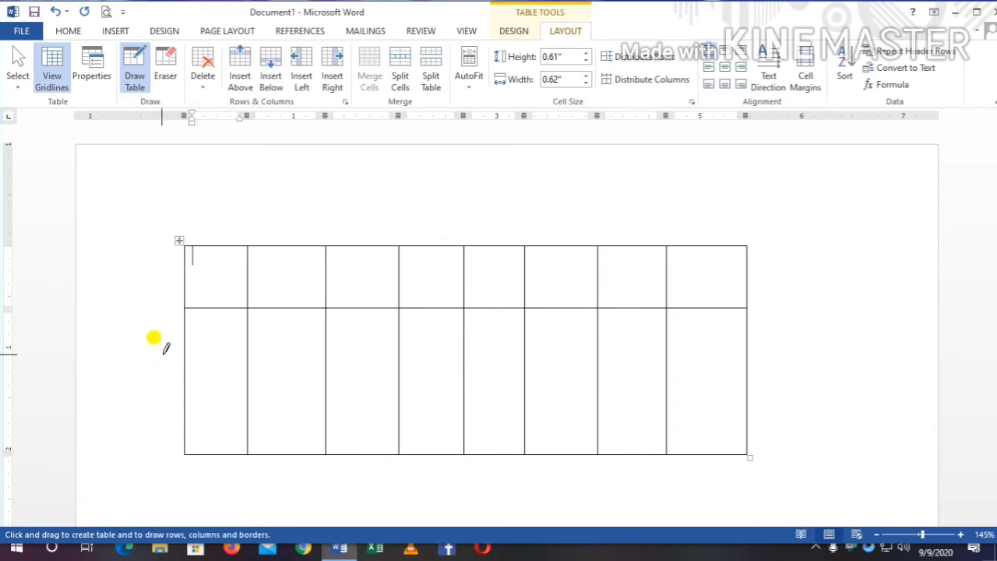
mouse_move(187, 360)
mouse_down()
mouse_move(652, 397)
mouse_move(732, 382)
mouse_move(737, 348)
mouse_up()
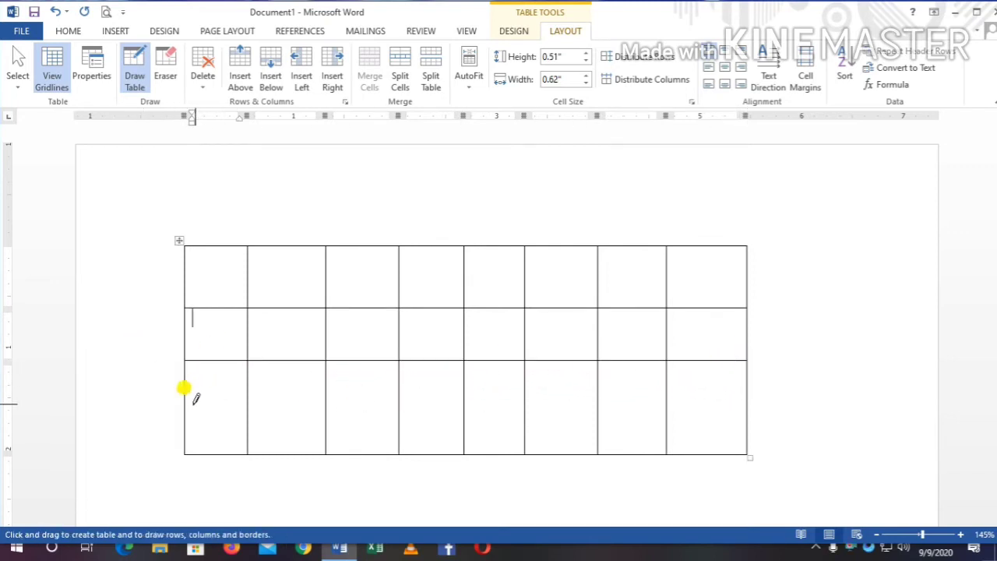
drag(187, 403, 748, 394)
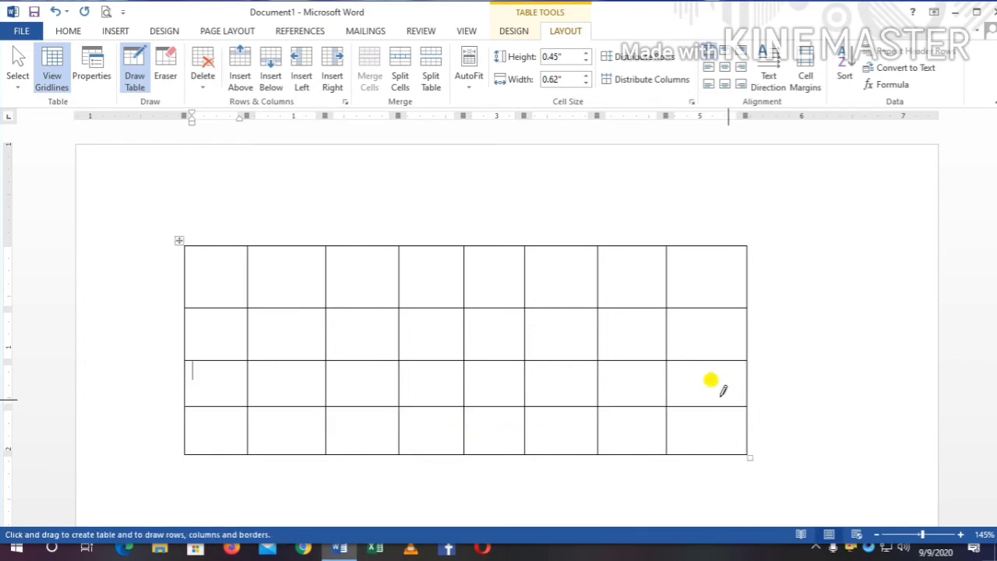
- Enter 1, 2 and 3 in the second, third and fourth rows of the table's first column
click(205, 258)
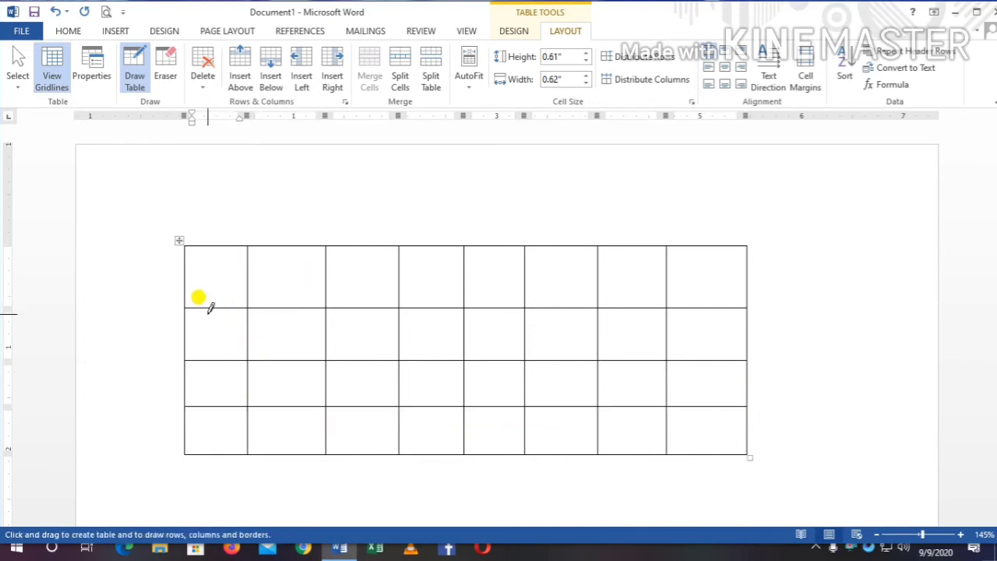
click(211, 330)
text(1)
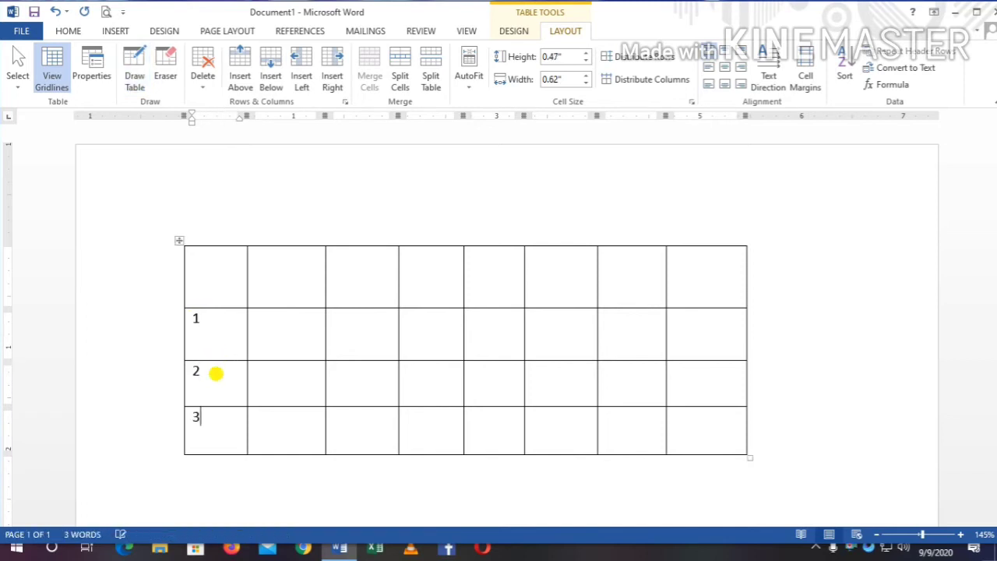
- Try to sort the whole table together with the paragraph below it by paragraphs as text in descending order
drag(205, 323, 216, 499)
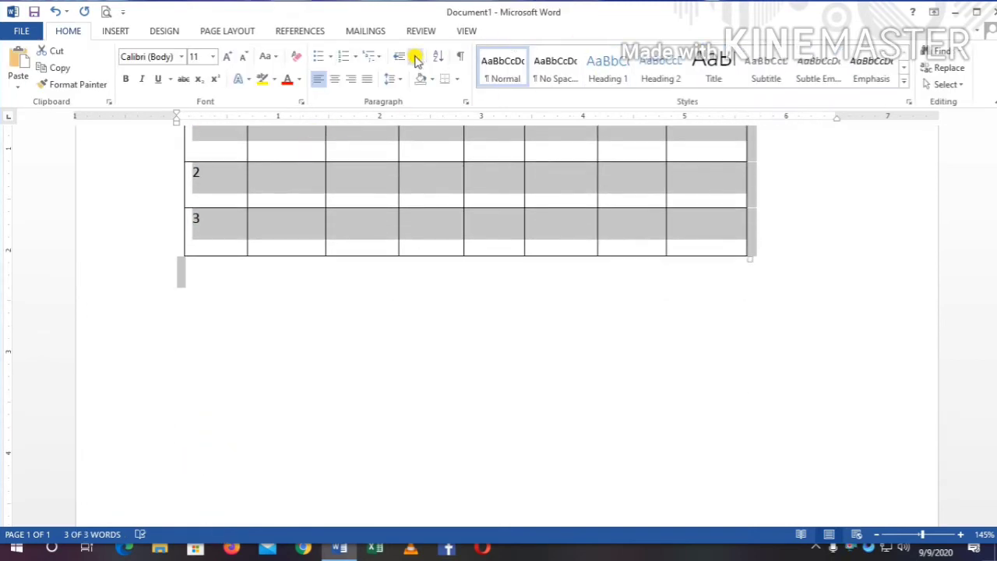
click(438, 56)
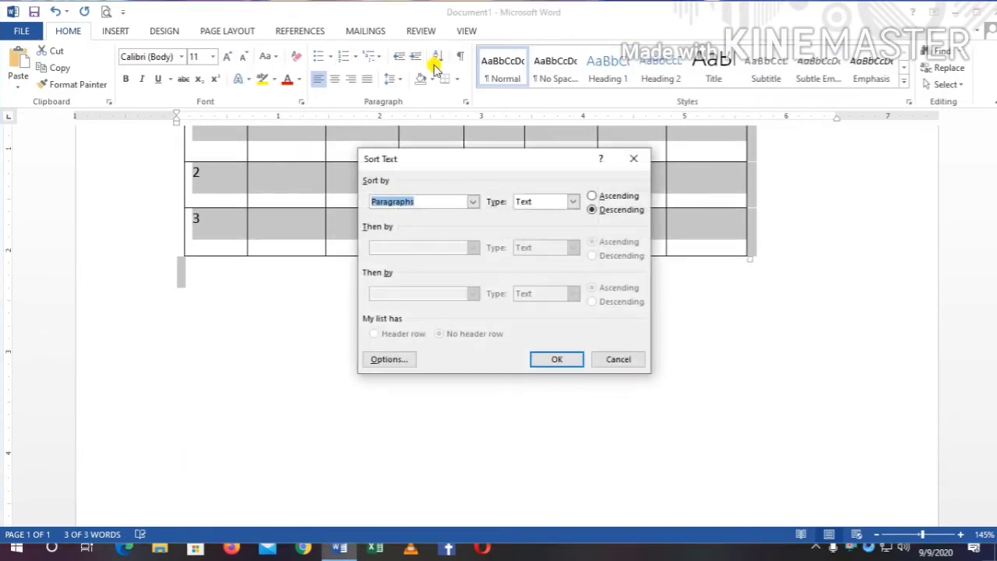
click(593, 196)
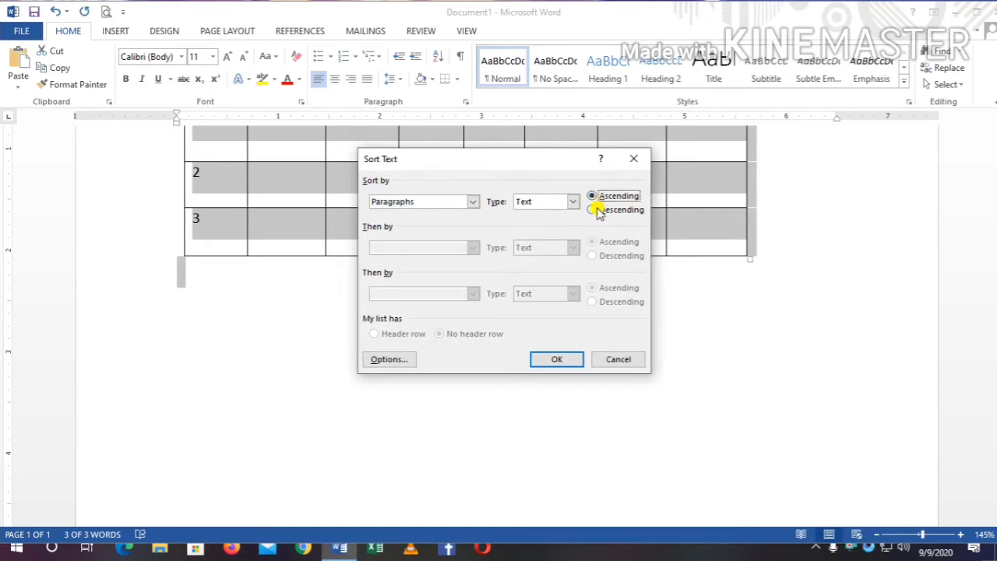
click(593, 210)
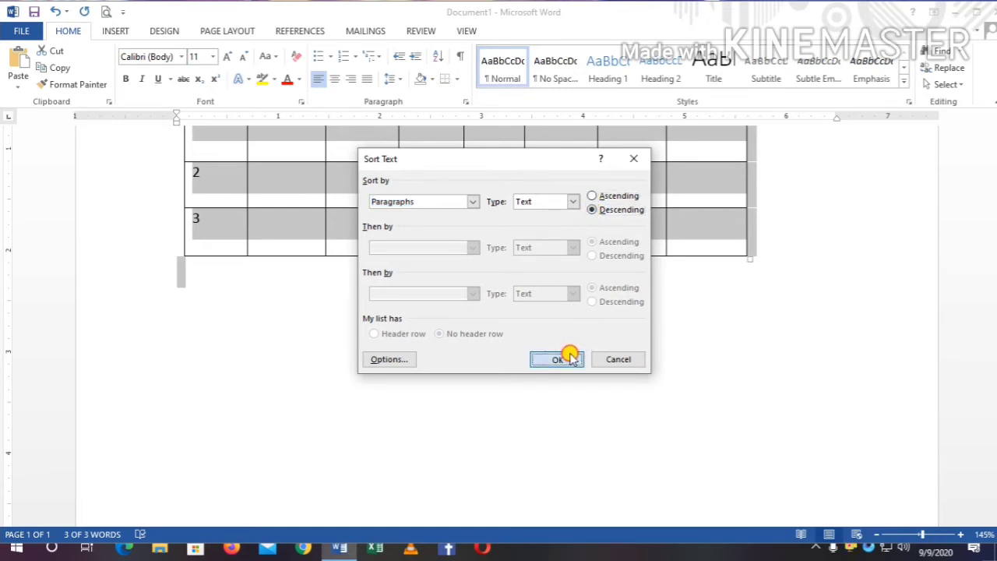
click(564, 356)
scroll(382, 292, up, 3)
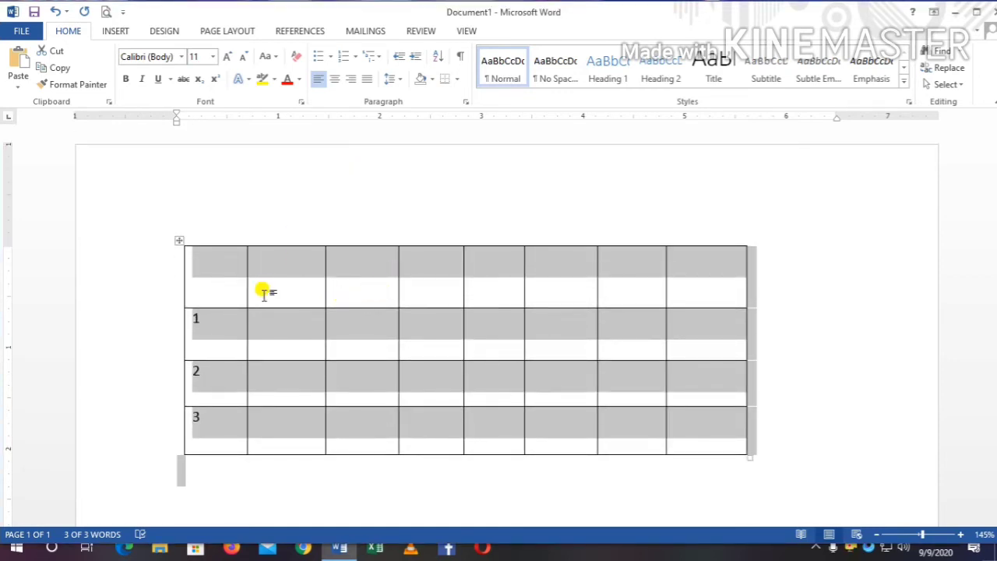
- Sort the whole table by Column 1 as numbers in ascending order, without a header row
click(216, 335)
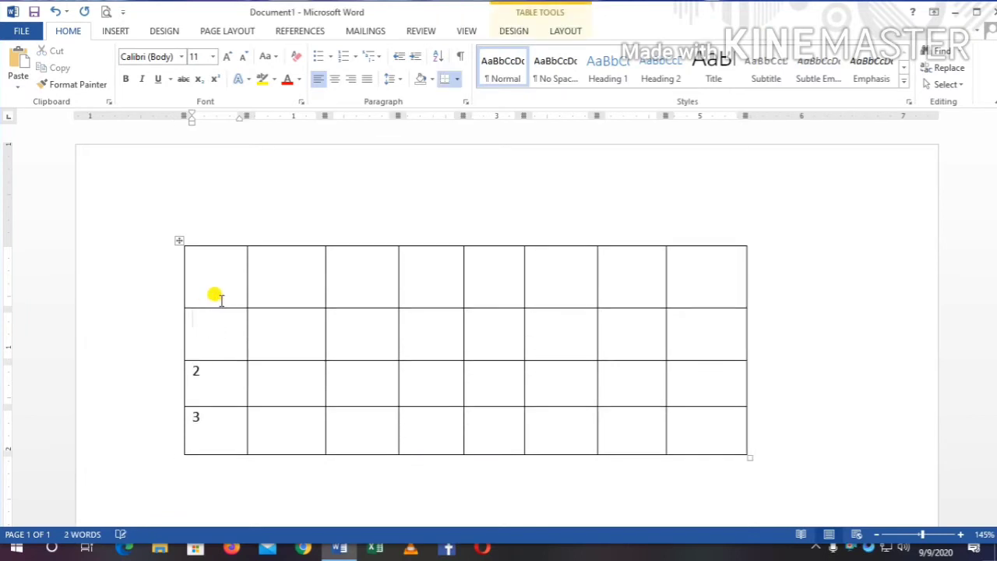
click(439, 56)
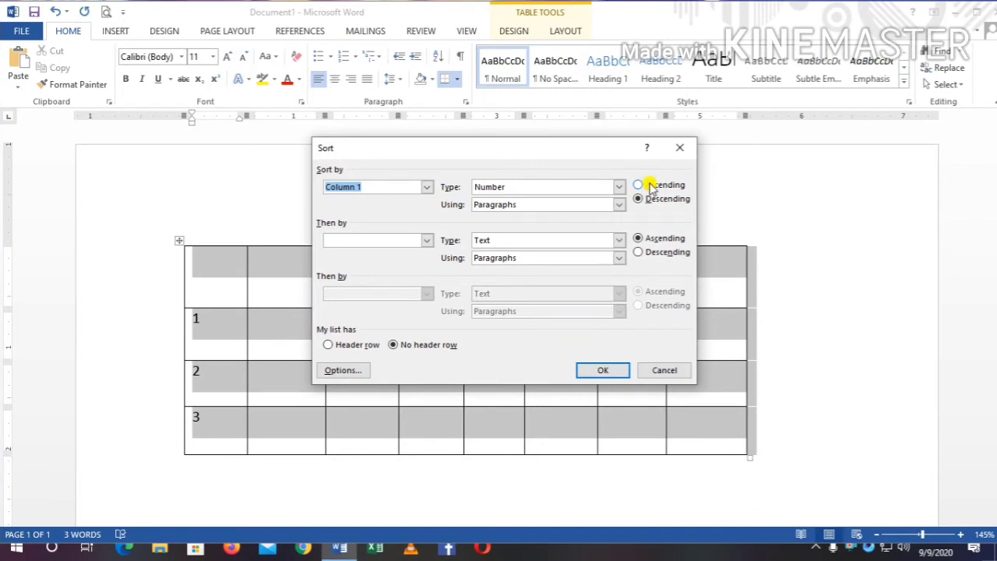
click(643, 186)
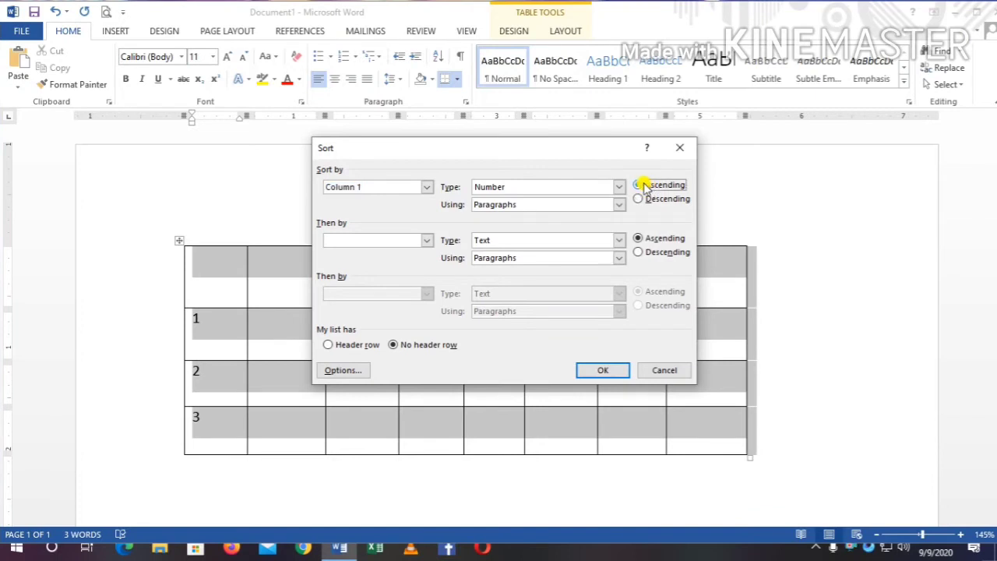
click(601, 368)
click(125, 277)
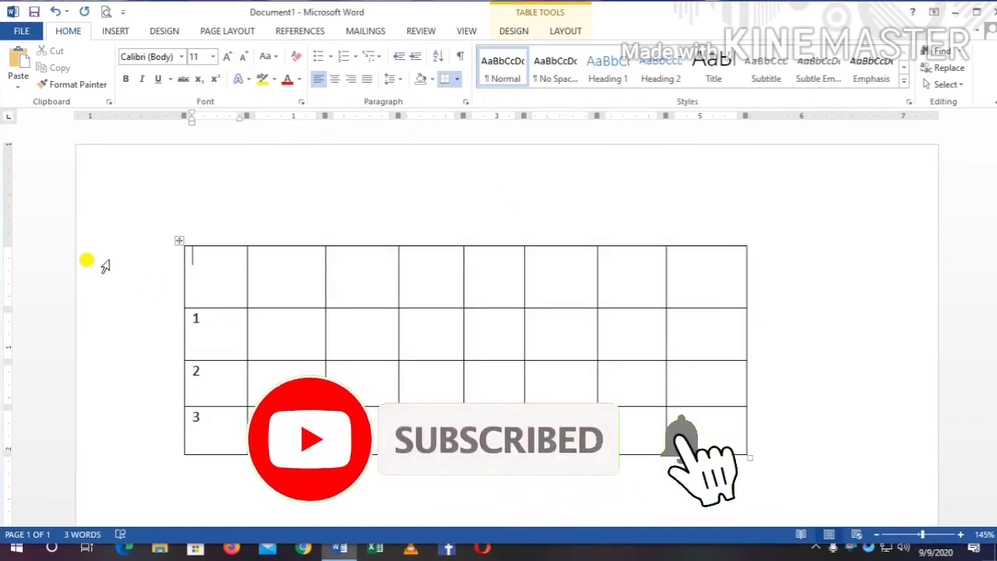
- Sort the three numbered rows by Column 1 as numbers in descending order, with the second sort level also descending
click(240, 323)
drag(240, 323, 249, 427)
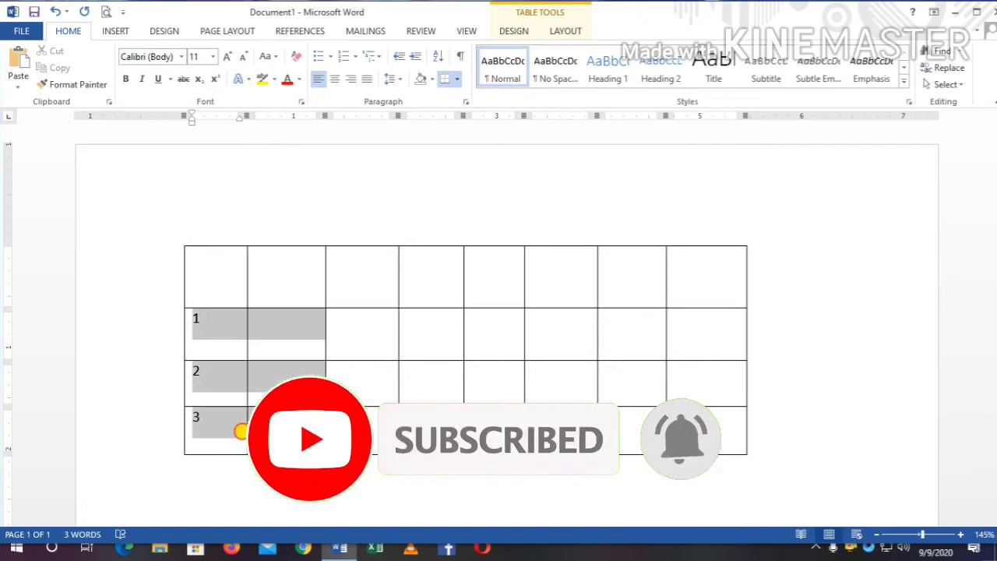
click(440, 56)
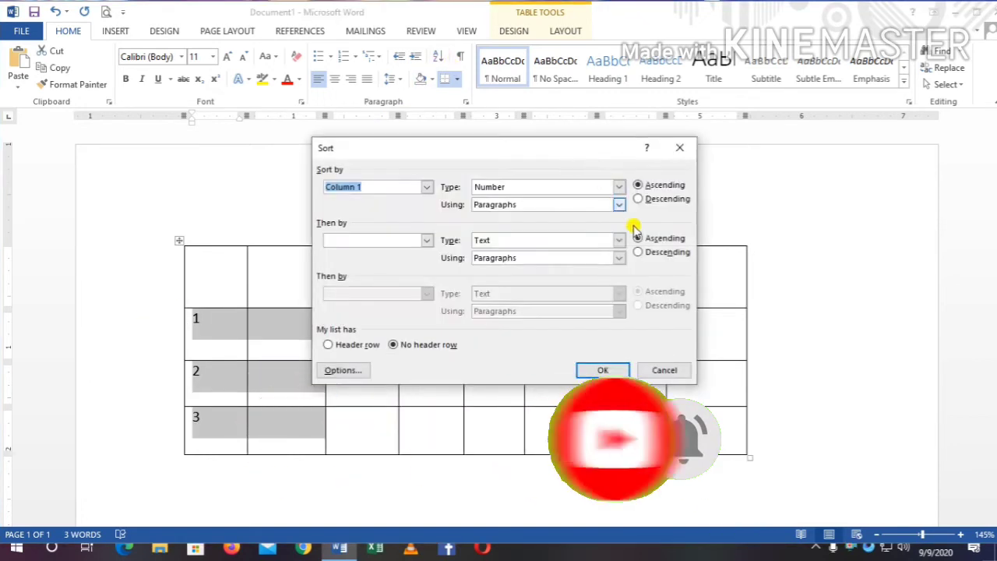
click(640, 252)
click(640, 199)
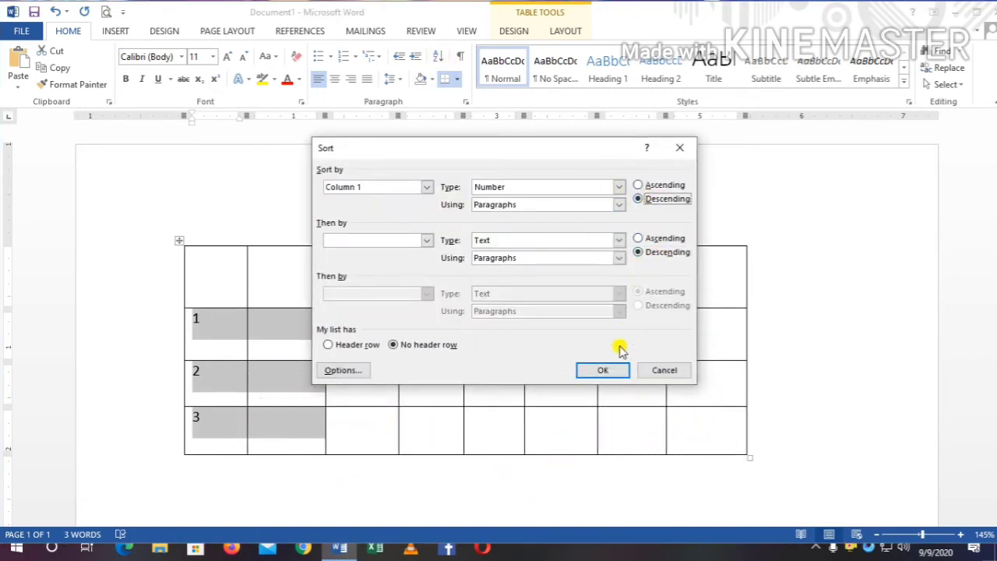
click(603, 371)
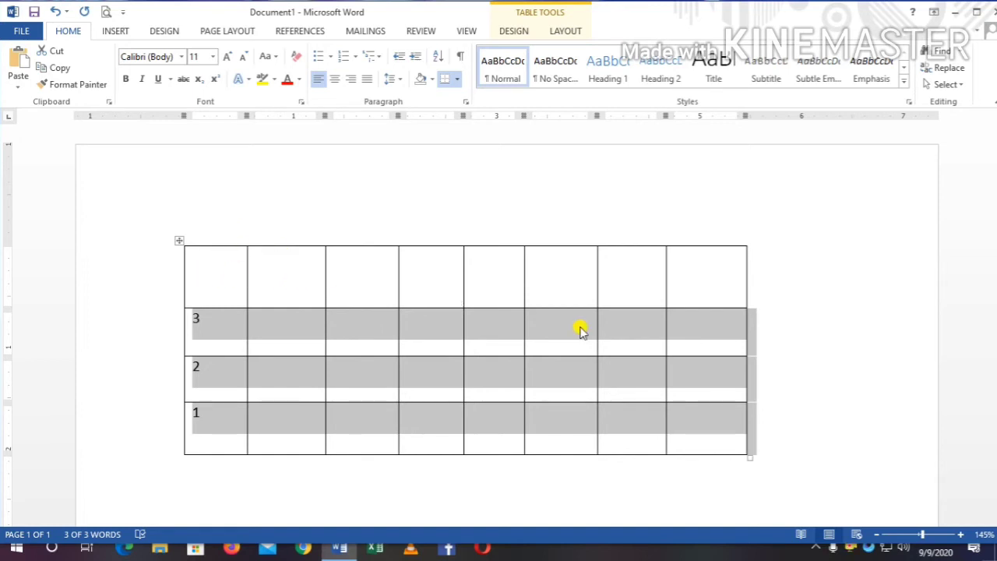
click(283, 269)
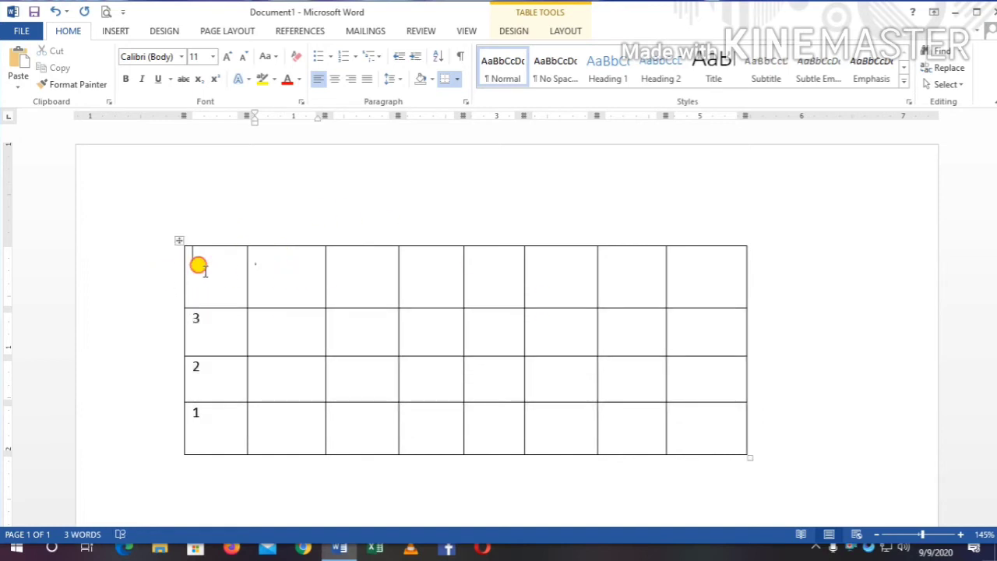
click(502, 291)
click(683, 289)
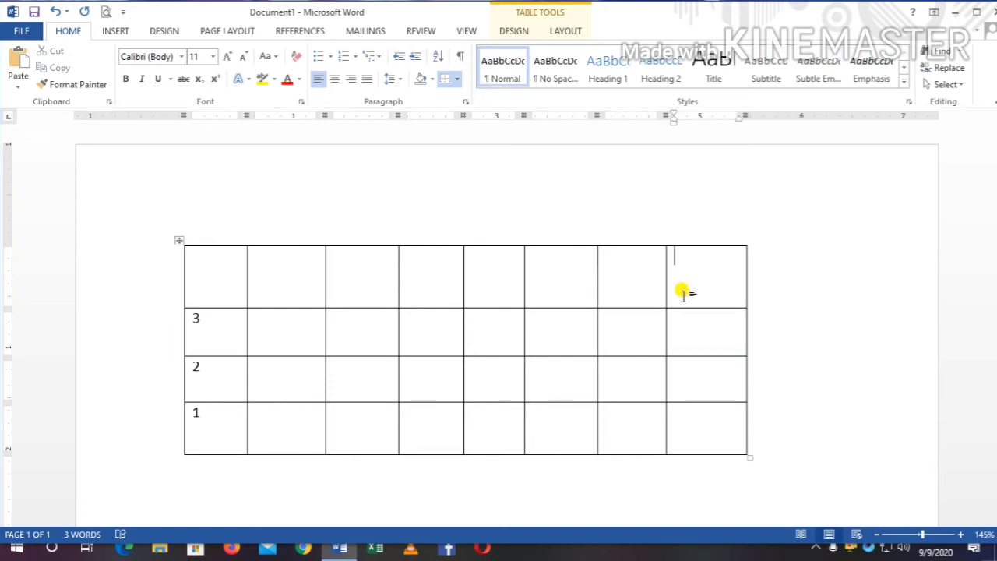
click(245, 272)
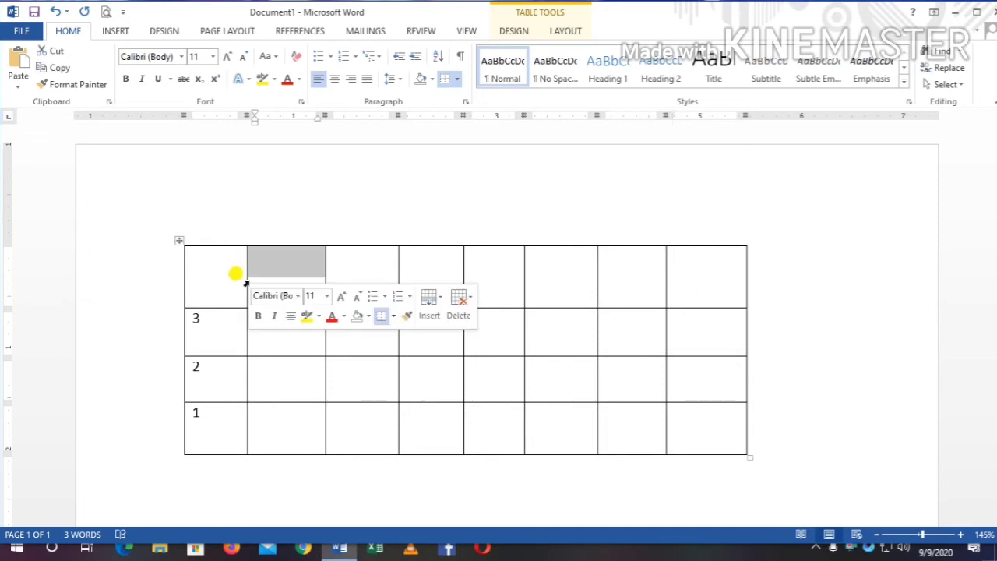
click(244, 337)
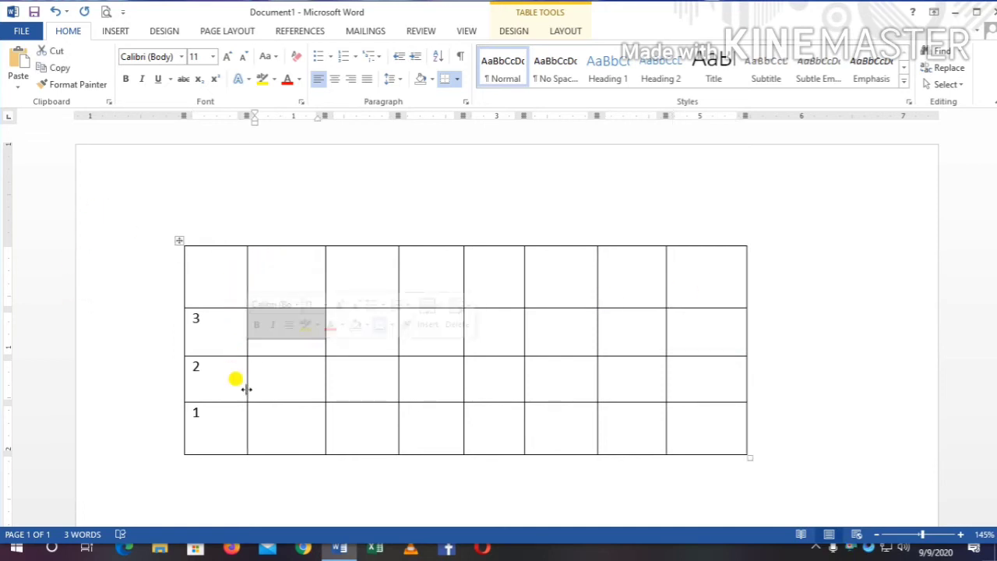
click(204, 301)
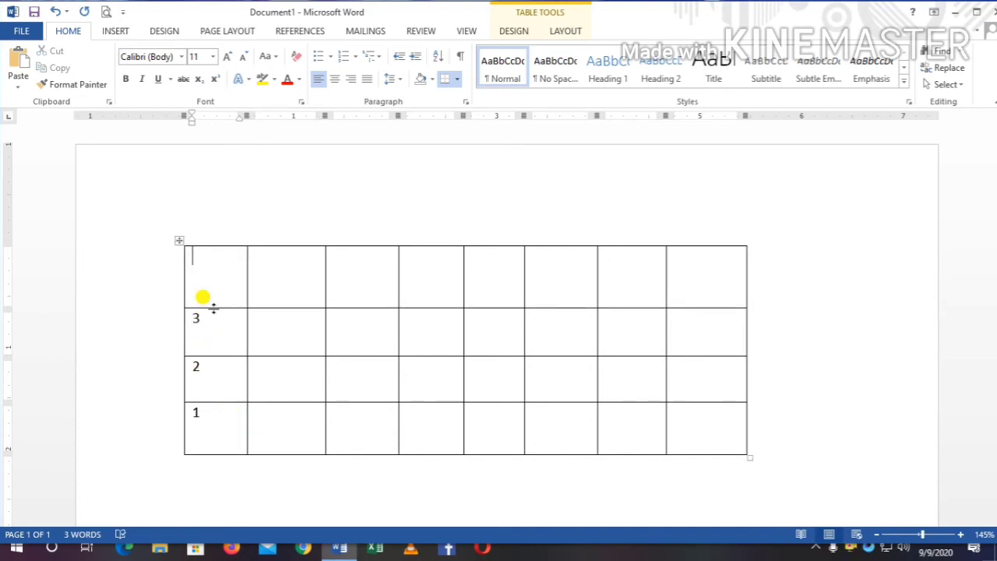
click(210, 348)
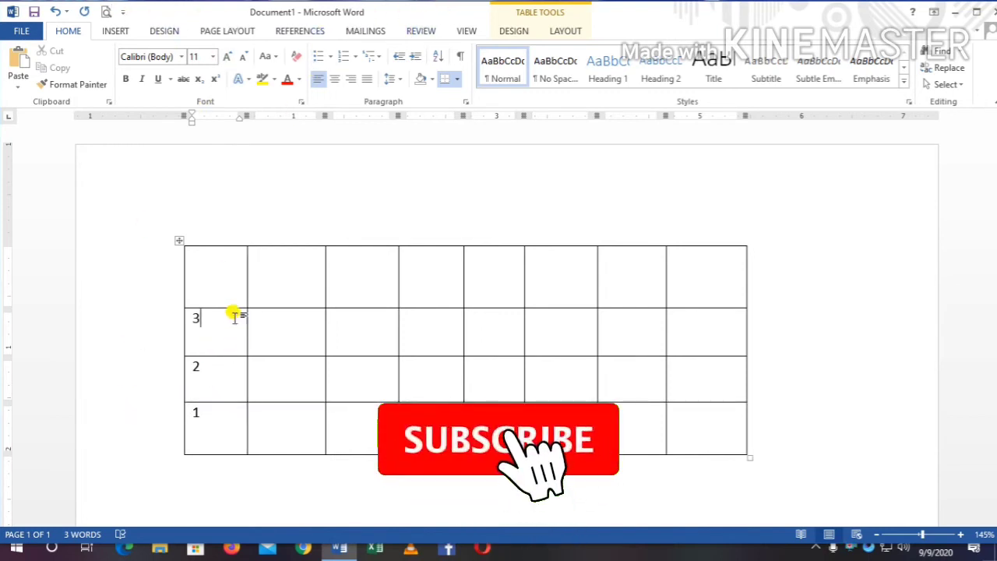
- Sort the three numbered rows by Column 1 as numbers in ascending order, with the second sort level also ascending
drag(231, 316, 225, 436)
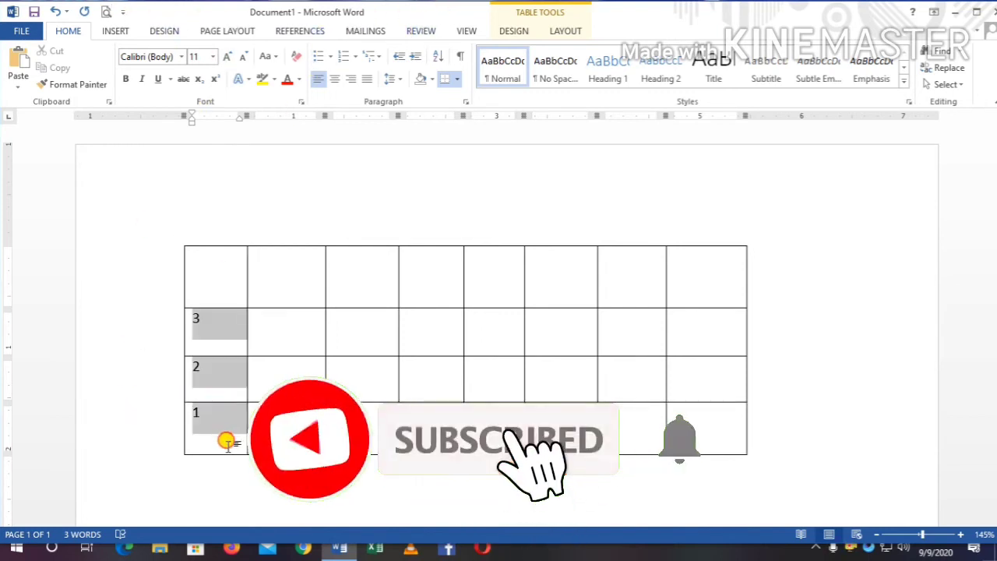
click(437, 56)
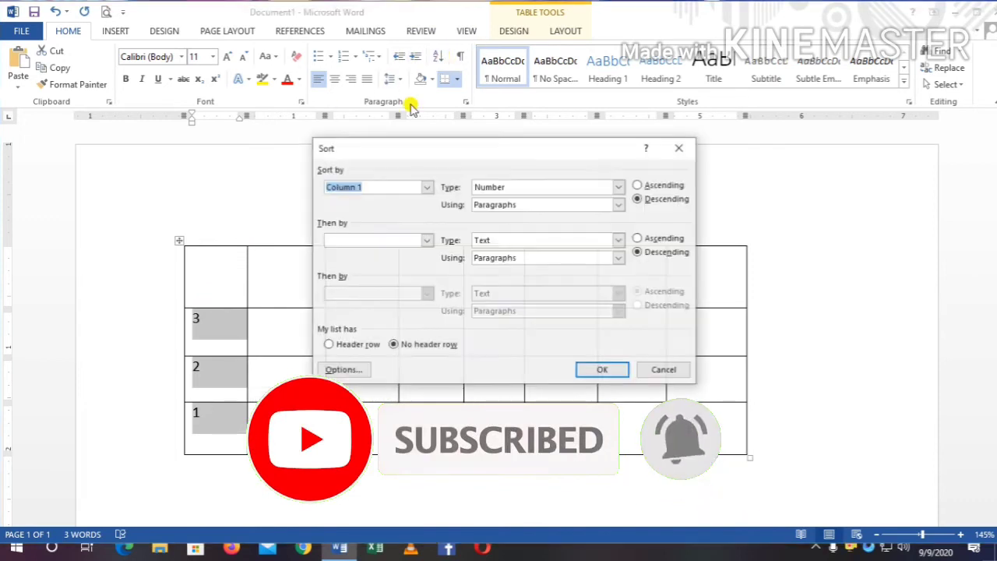
click(637, 186)
click(638, 238)
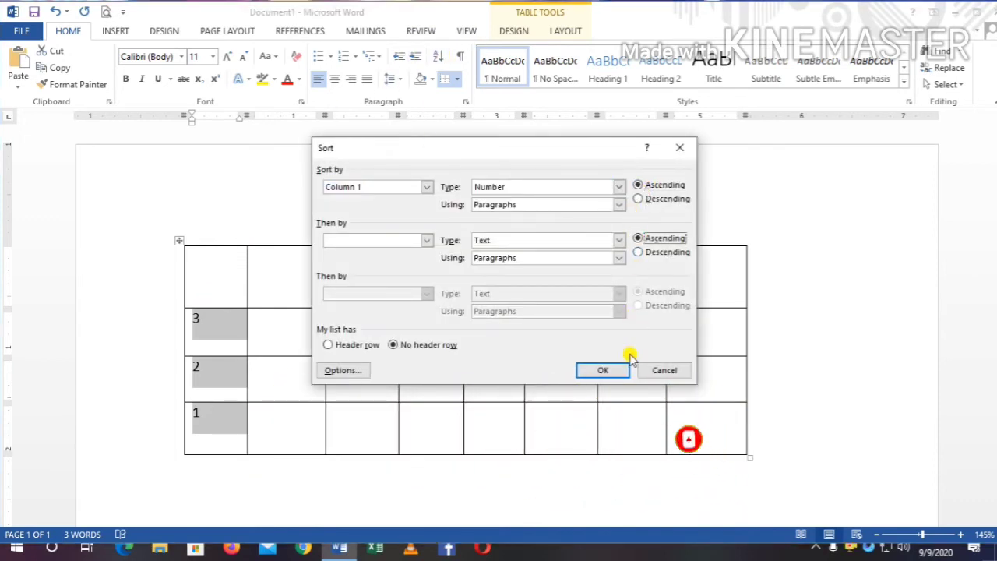
click(600, 371)
click(141, 303)
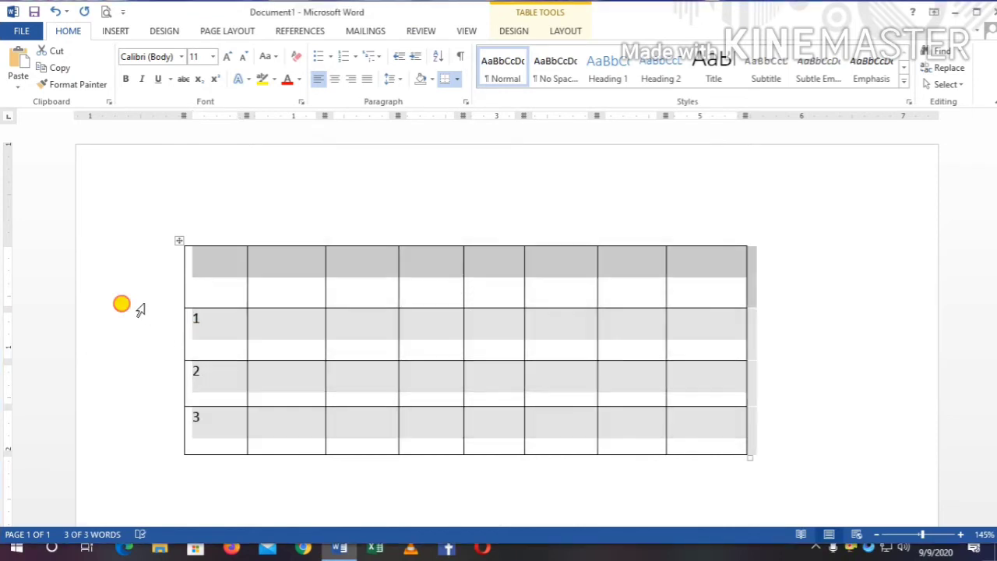
click(220, 278)
click(310, 147)
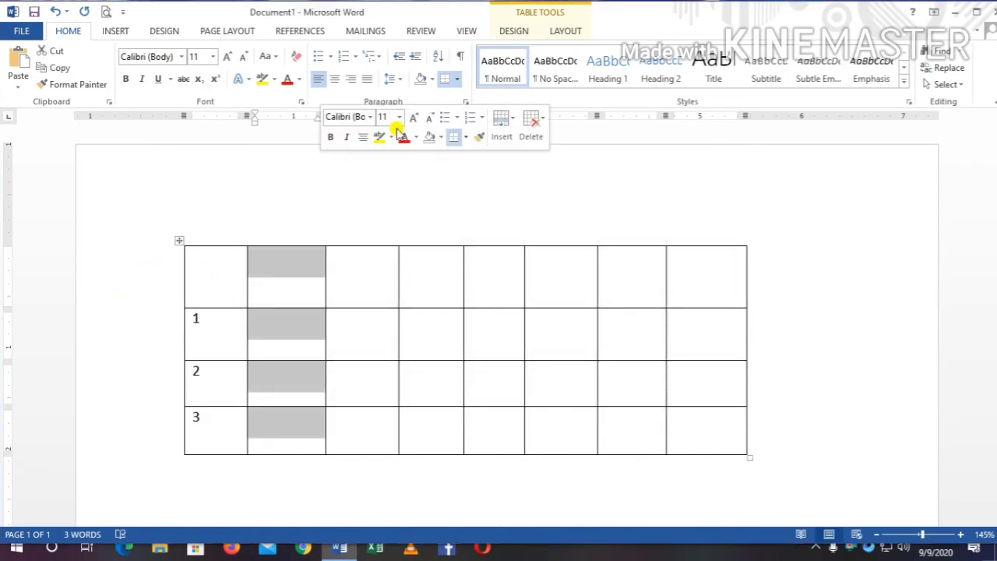
click(412, 165)
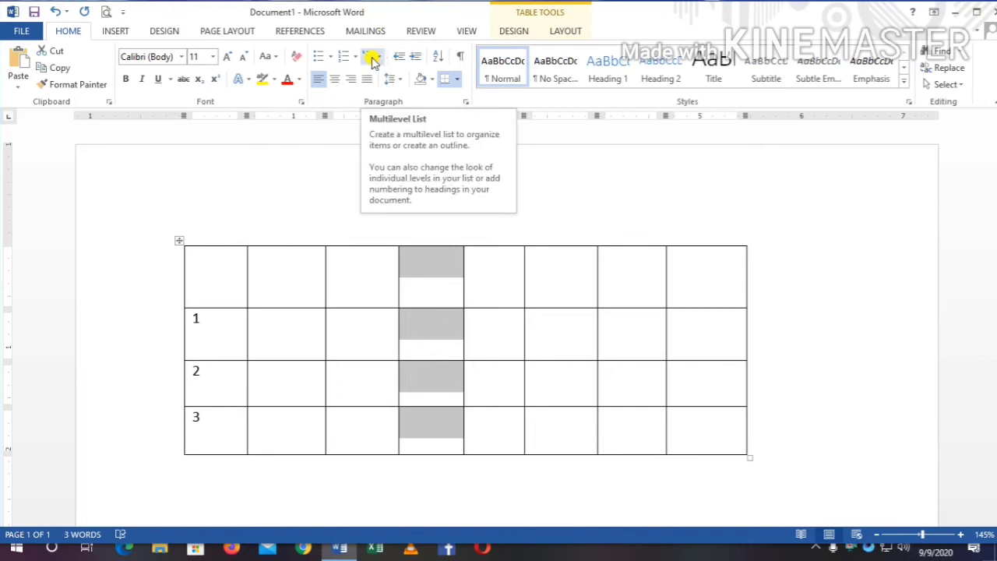
drag(752, 242, 636, 222)
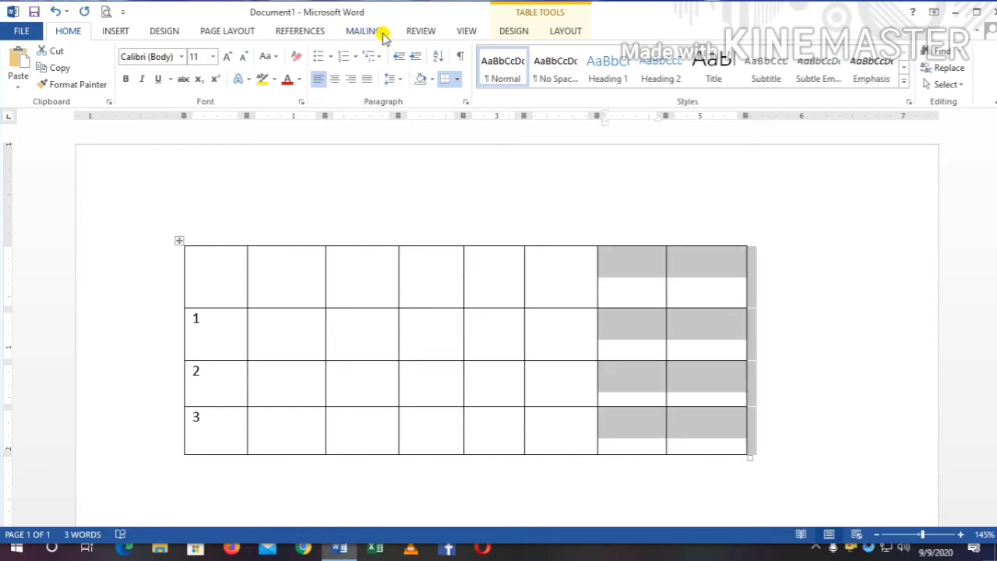
- Delete the table's first column containing the numbers, and delete the remaining table from the page
click(469, 31)
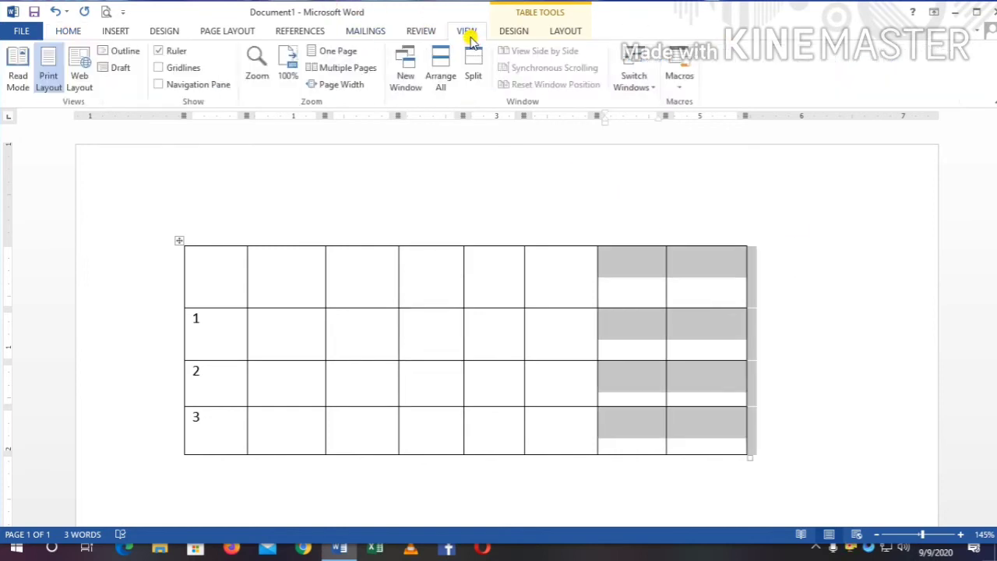
click(522, 31)
click(467, 32)
click(559, 32)
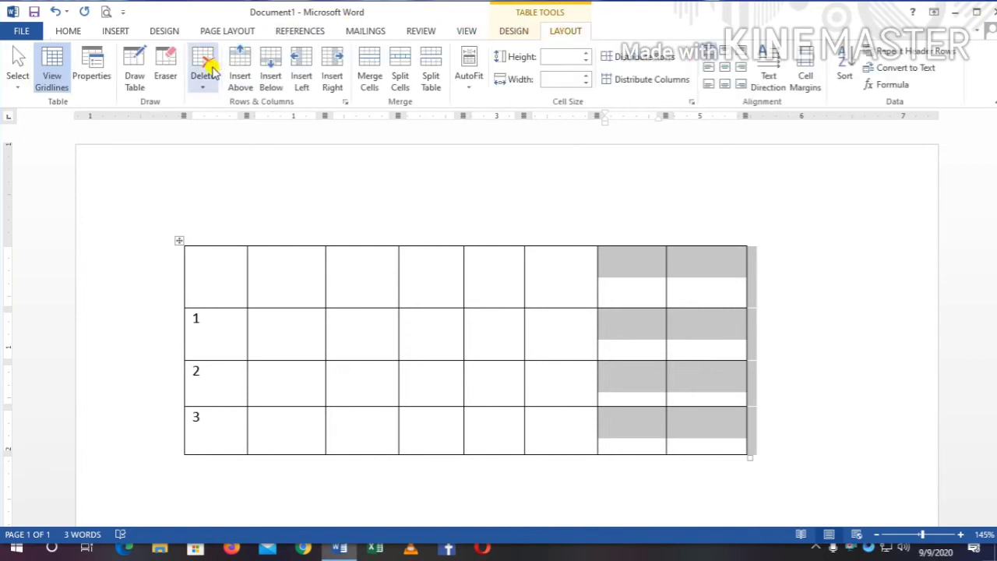
click(210, 248)
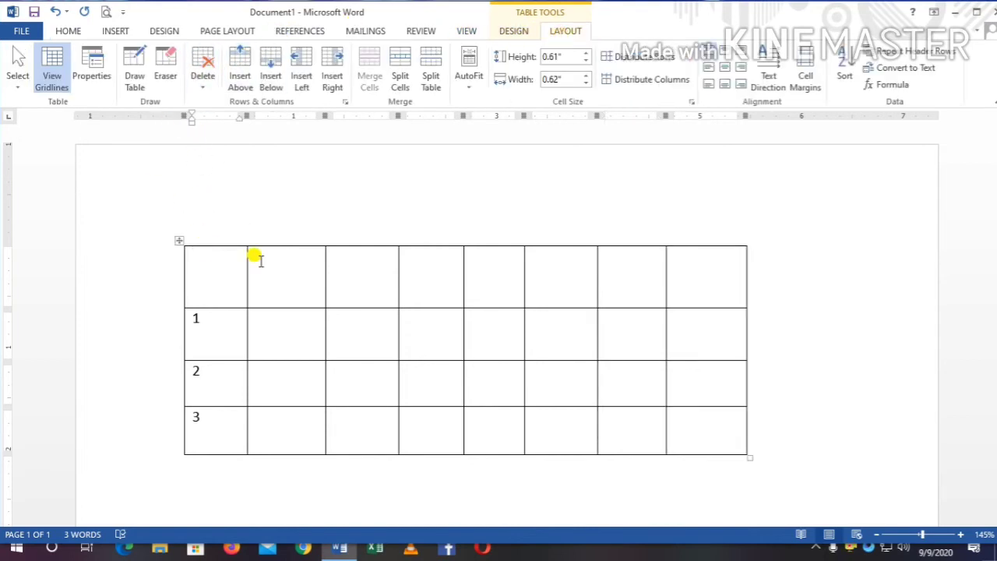
click(204, 58)
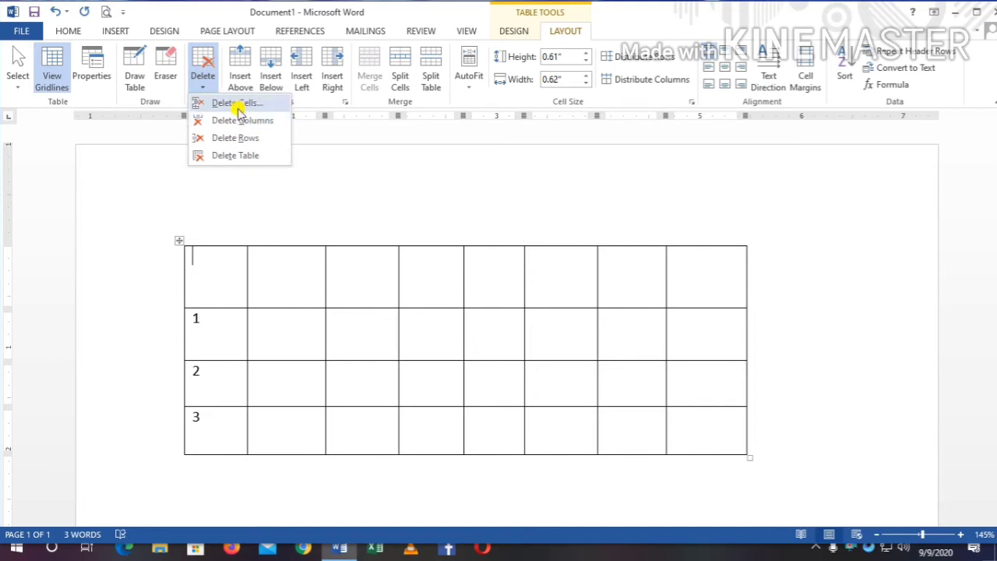
click(246, 121)
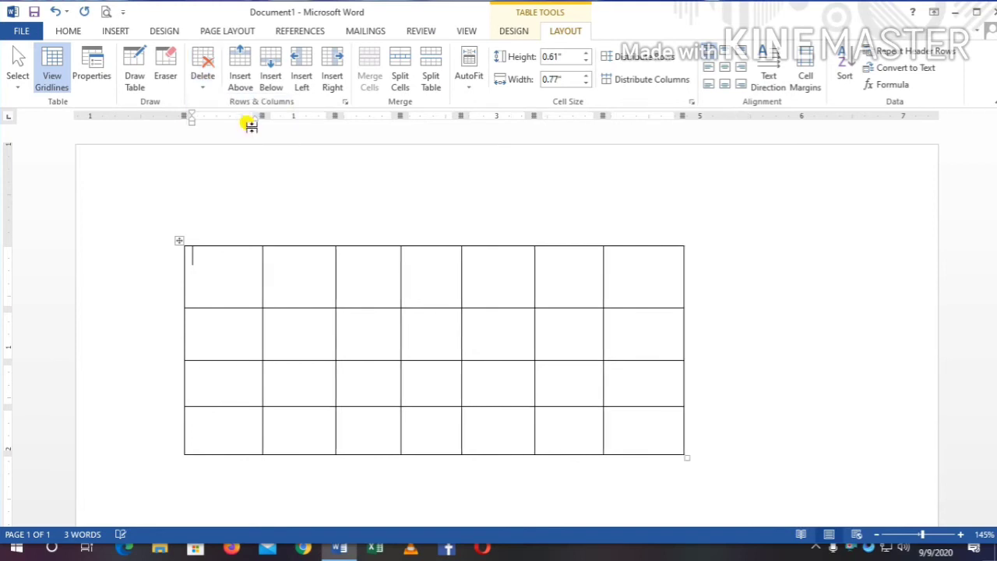
click(206, 81)
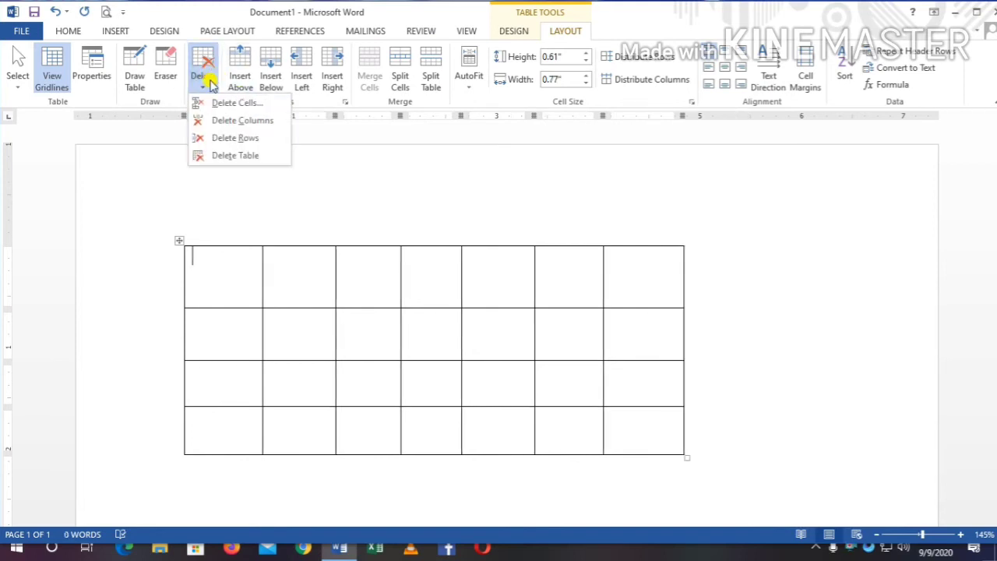
click(236, 155)
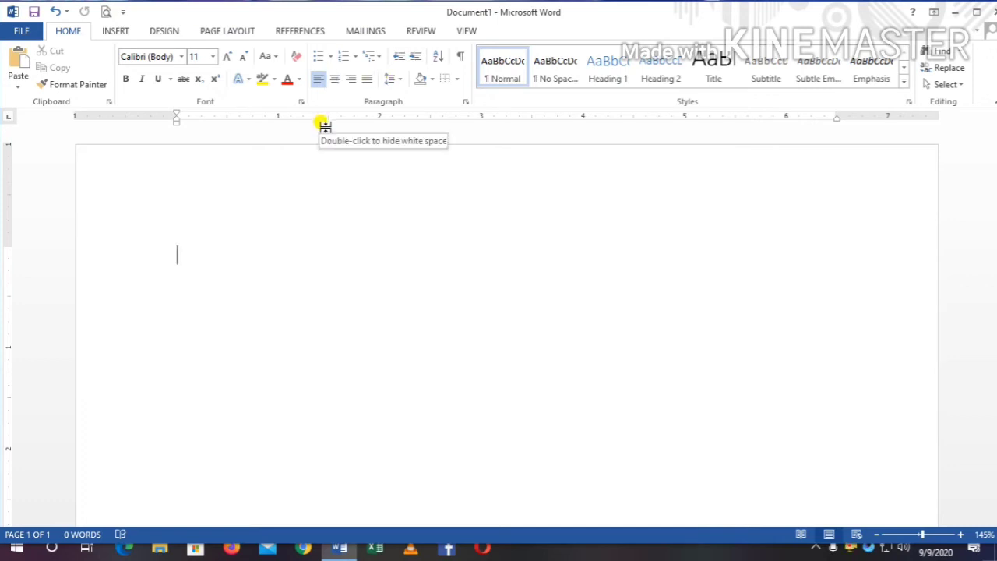
- Enter the word "Computer" on two separate lines of the blank page
text(co)
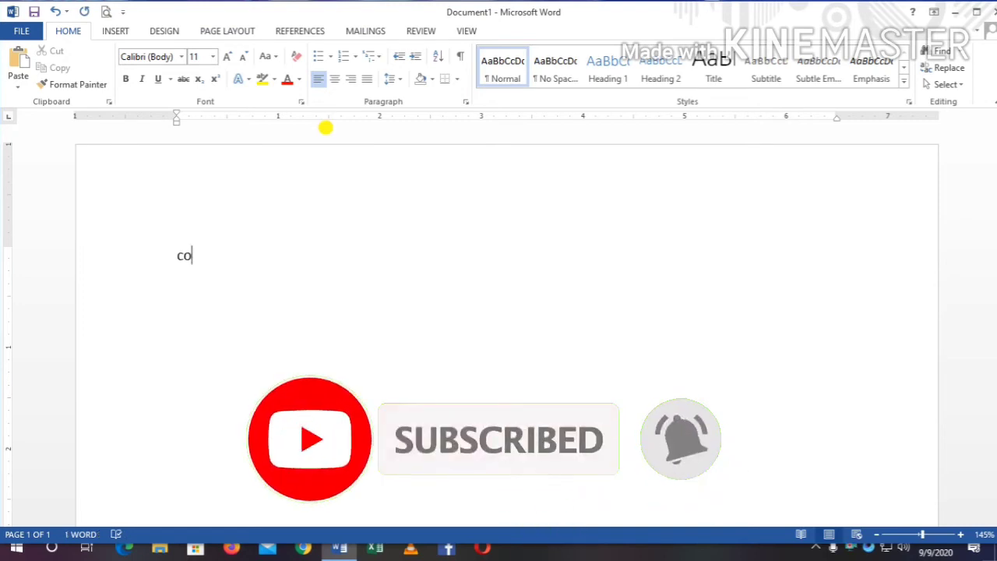
text(m)
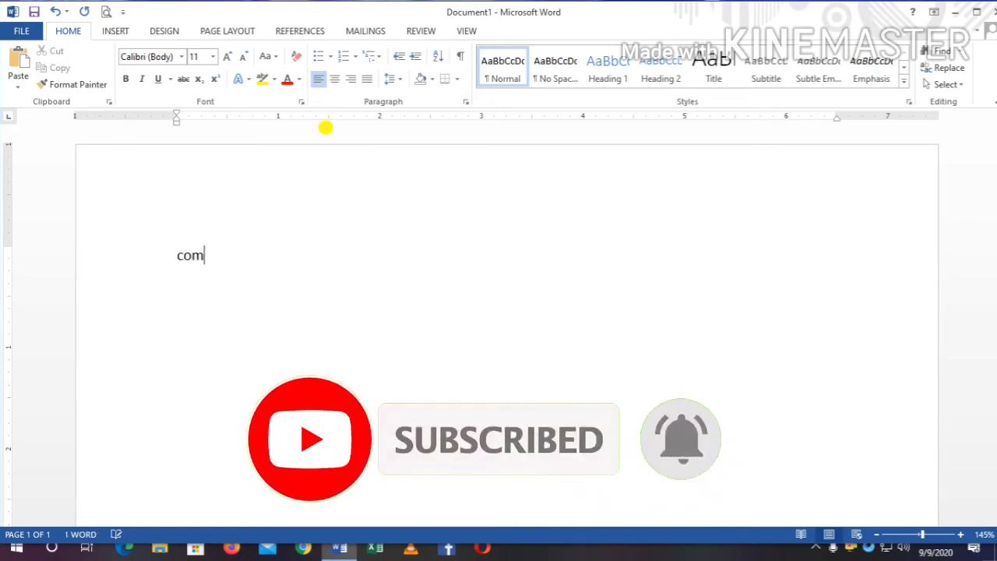
text([p)
key(BackSpace)
key(BackSpace)
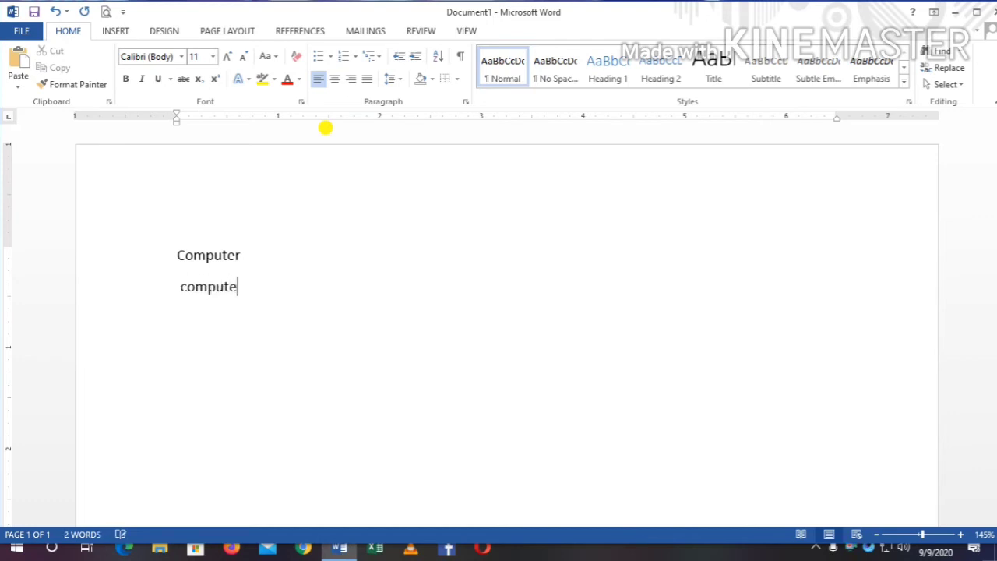
key(Return)
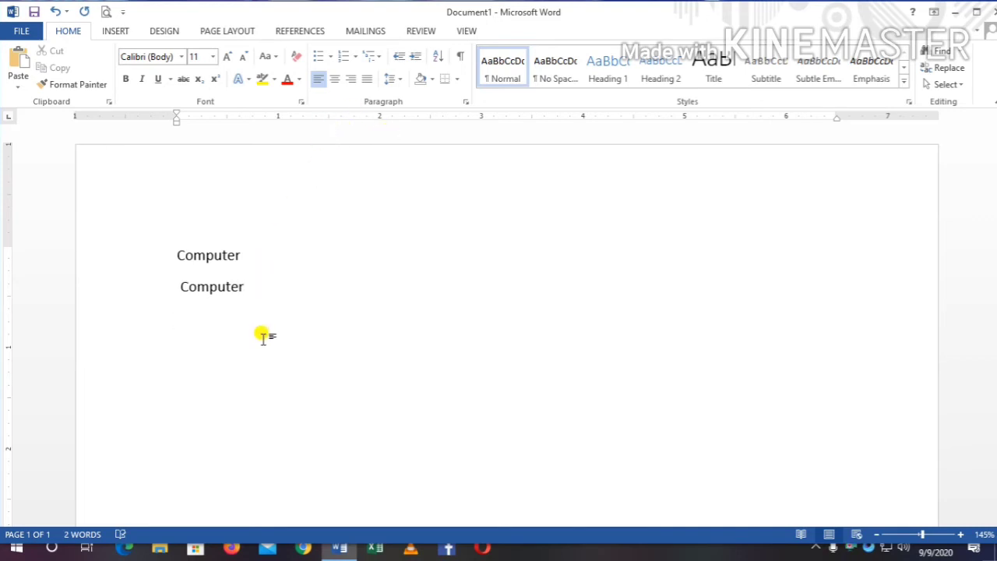
- Copy both Computer lines and paste them four times, replacing the selected originals with the first paste
key(ctrl+a)
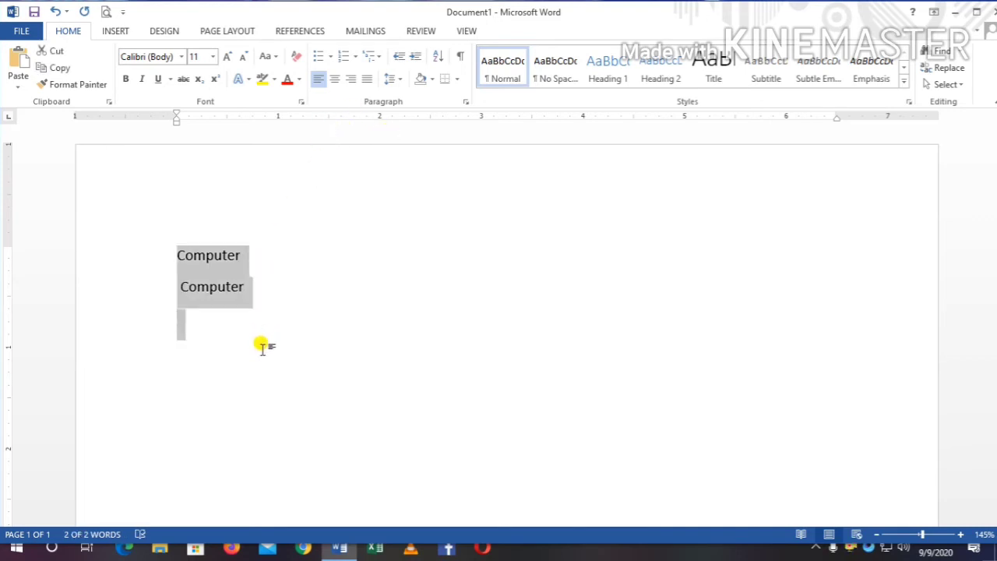
key(ctrl+c)
key(ctrl+v)
key(ctrl+v)
key(ctrl+v)
key(ctrl+v)
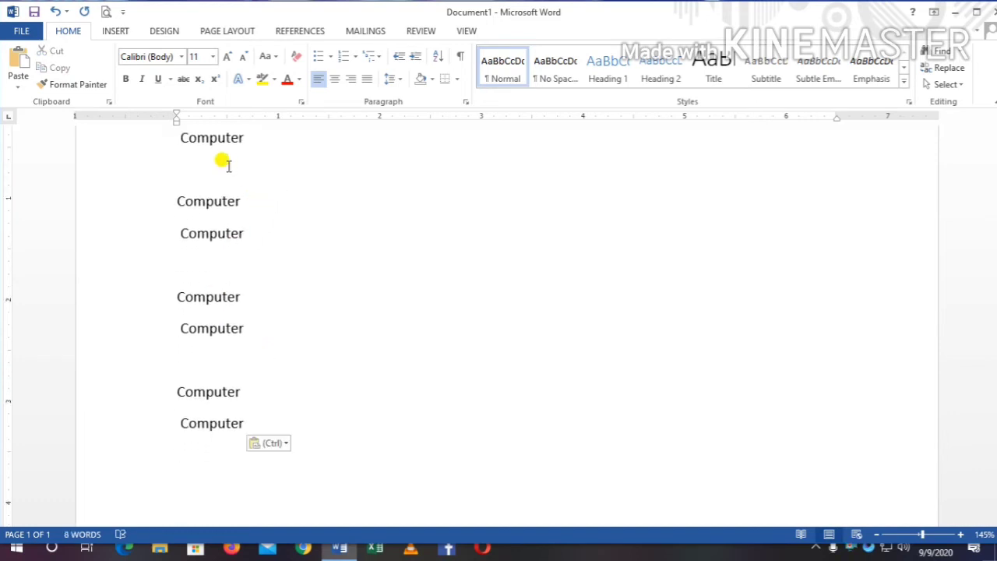
- Remove the three blank lines between the pasted groups of Computer lines
scroll(228, 166, up, 3)
click(240, 323)
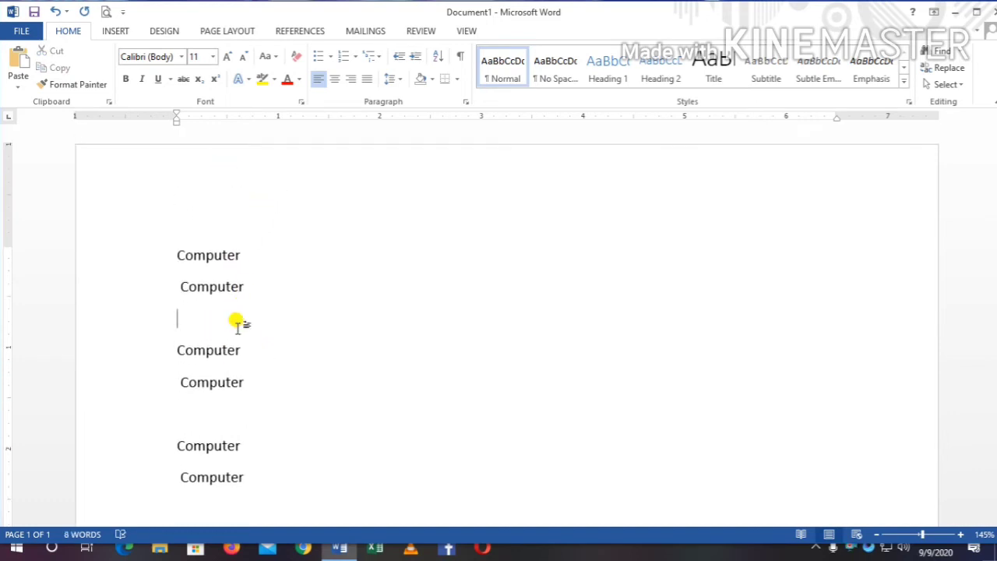
key(BackSpace)
click(234, 379)
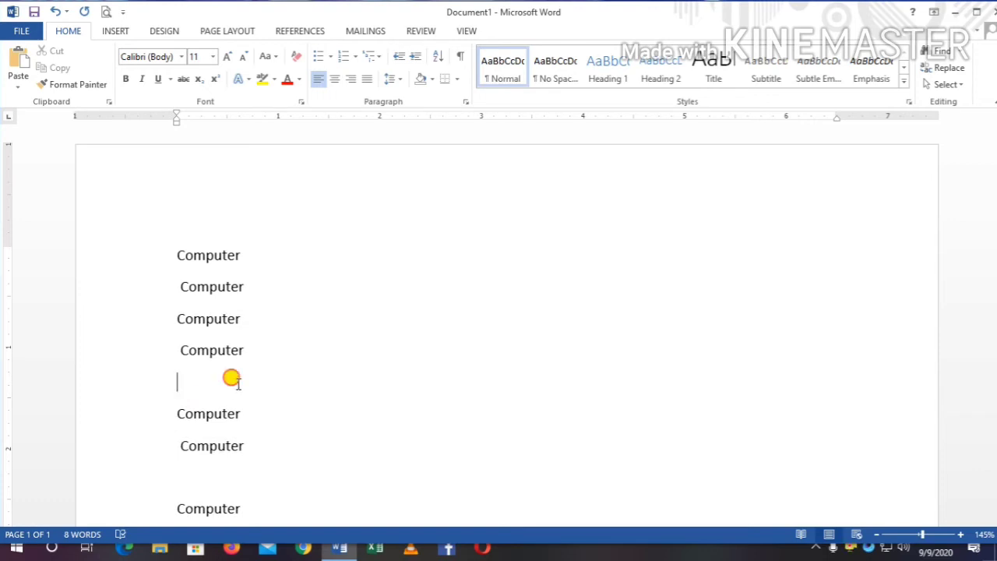
key(BackSpace)
click(254, 447)
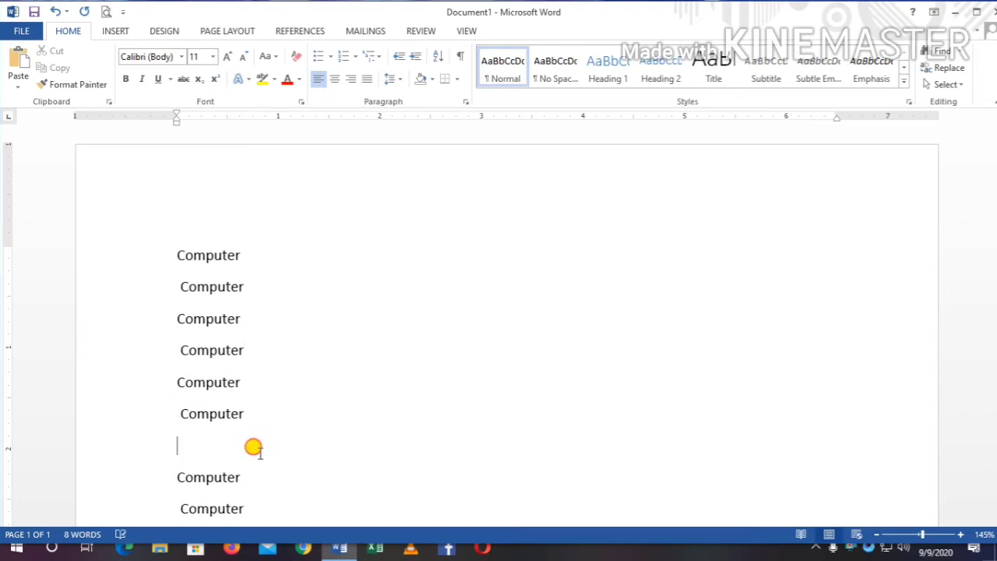
key(BackSpace)
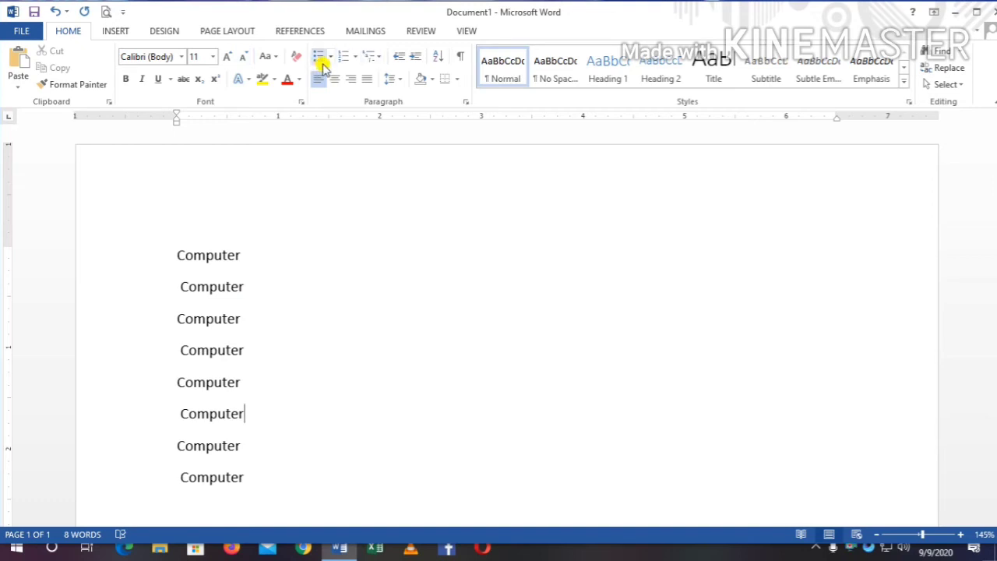
- Try the 1) a) i) multilevel list on the sixth Computer line and undo it, leaving the Save As page unused
click(373, 57)
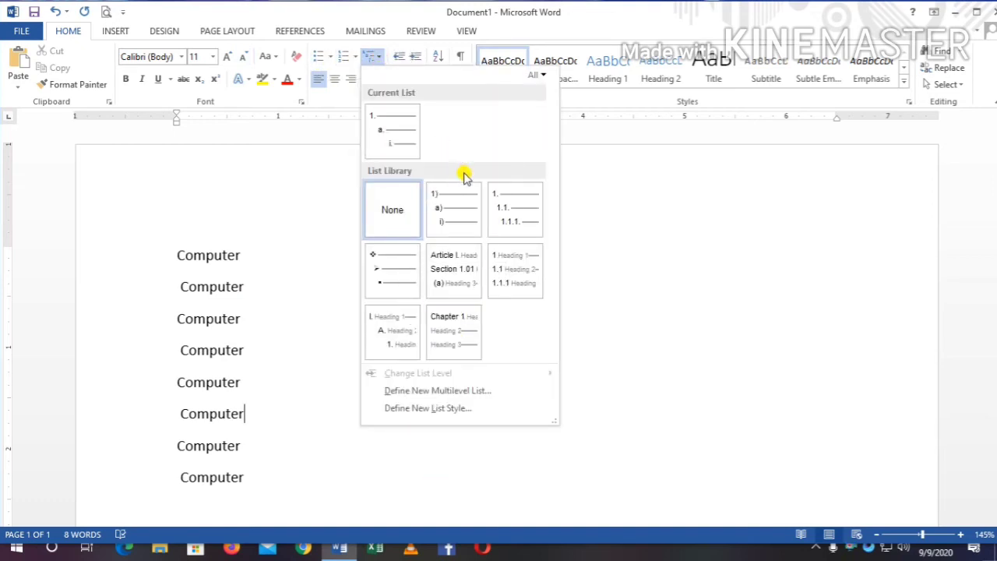
click(459, 224)
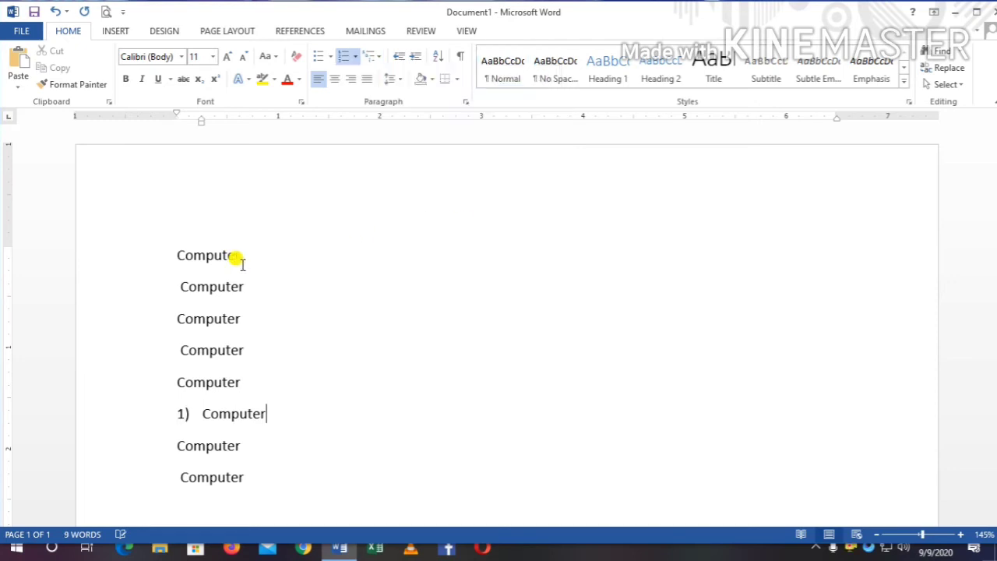
key(ctrl+z)
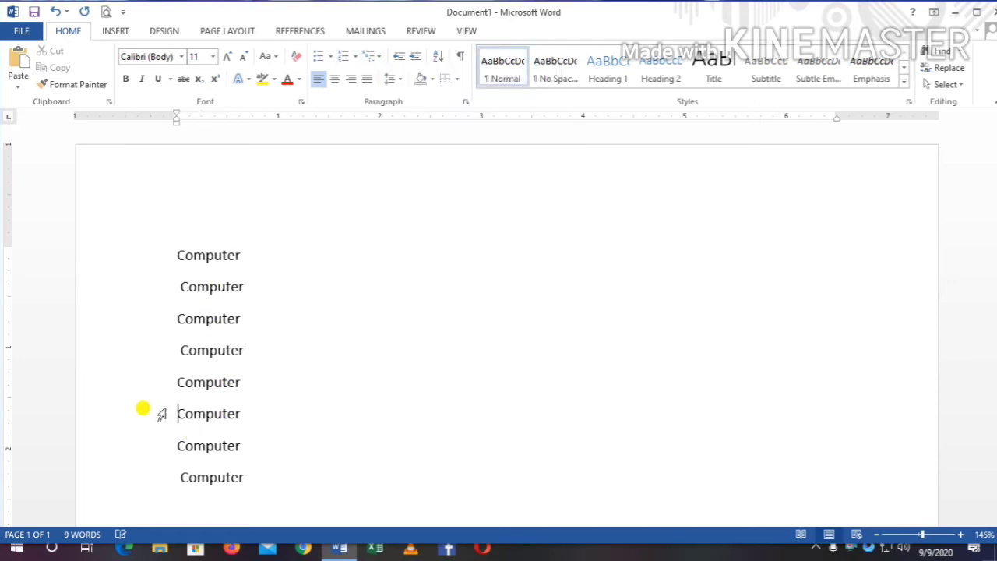
key(ctrl+s)
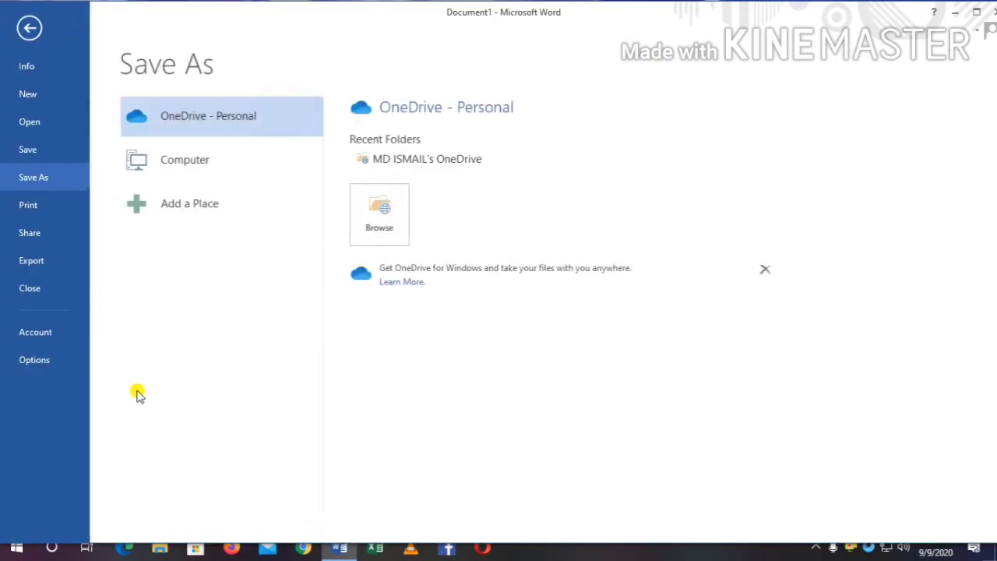
click(25, 31)
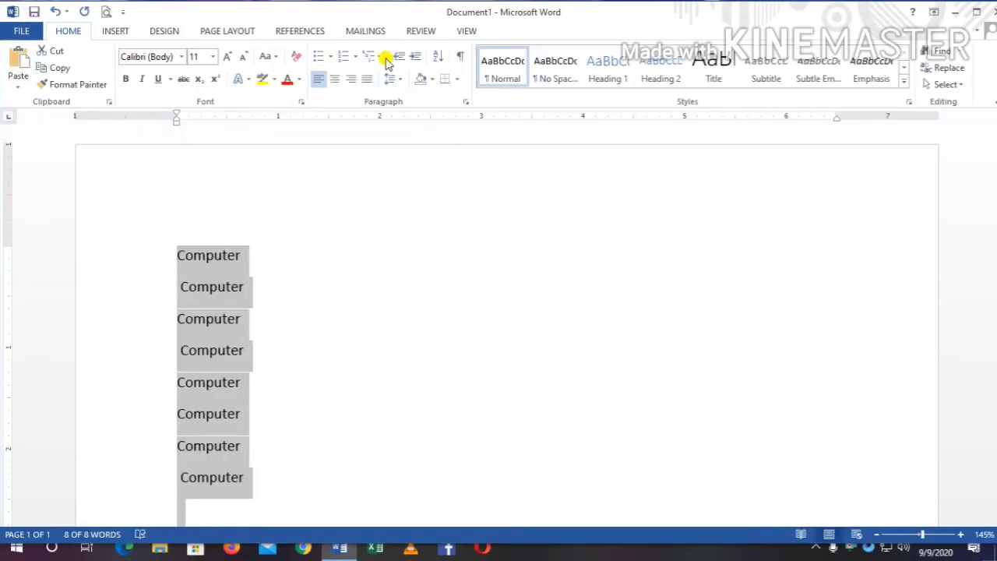
- Apply the "1 Heading 1, 1.1 Heading 2" multilevel list to all the Computer lines
click(373, 56)
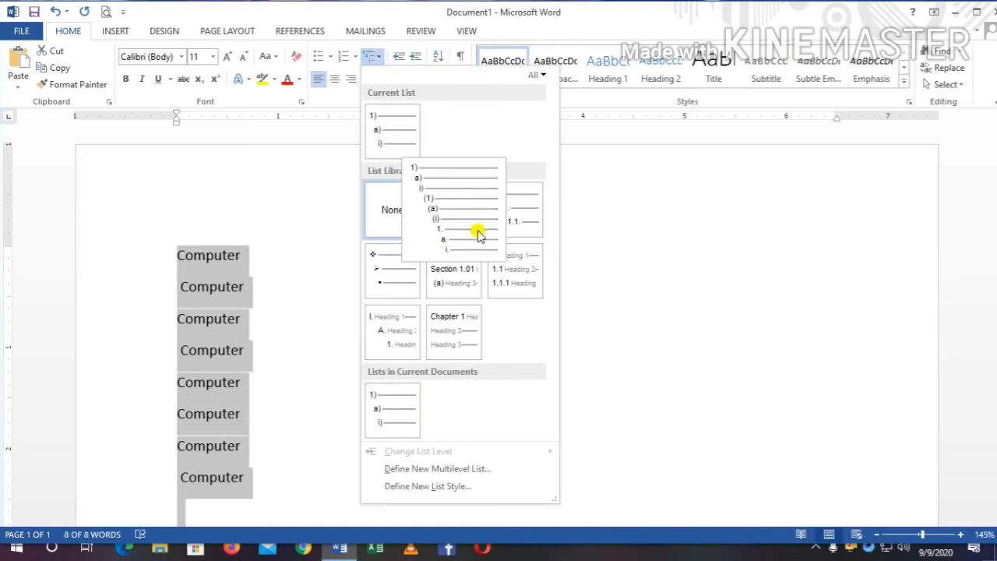
click(521, 258)
scroll(292, 257, down, 4)
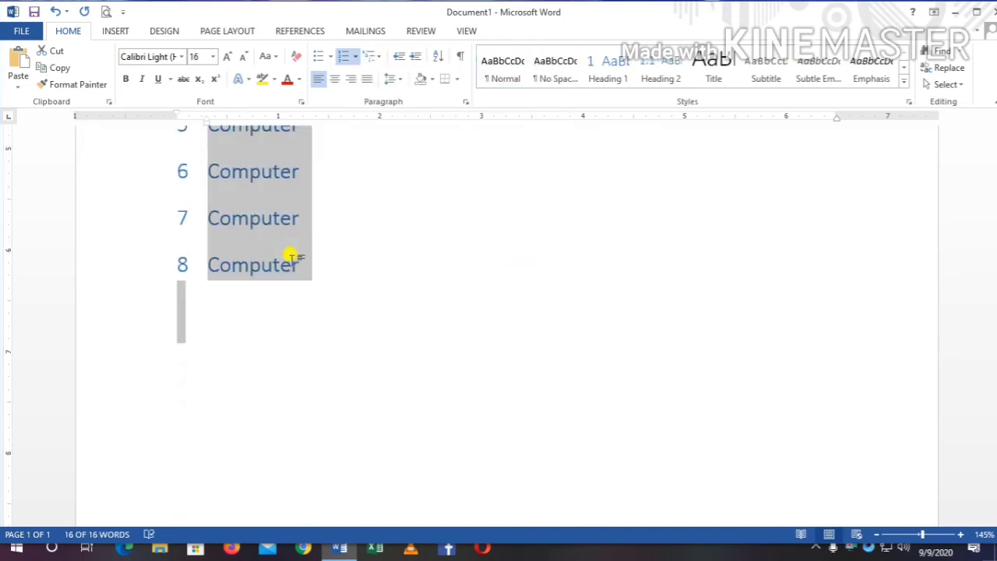
scroll(291, 257, up, 5)
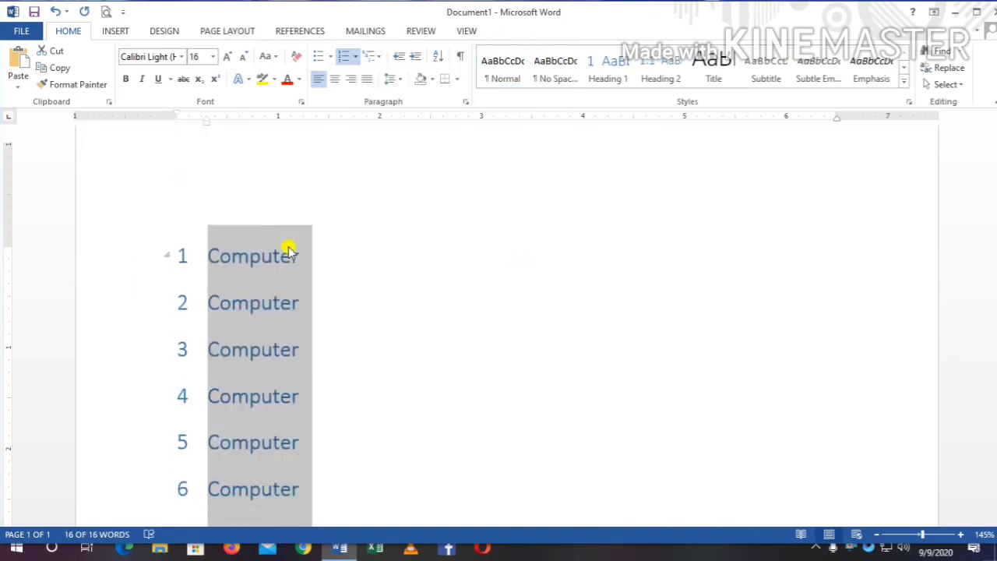
- Change all the Computer lines to the 1) a) i) multilevel list, and replace it with the diamond and arrow bullet list
click(375, 59)
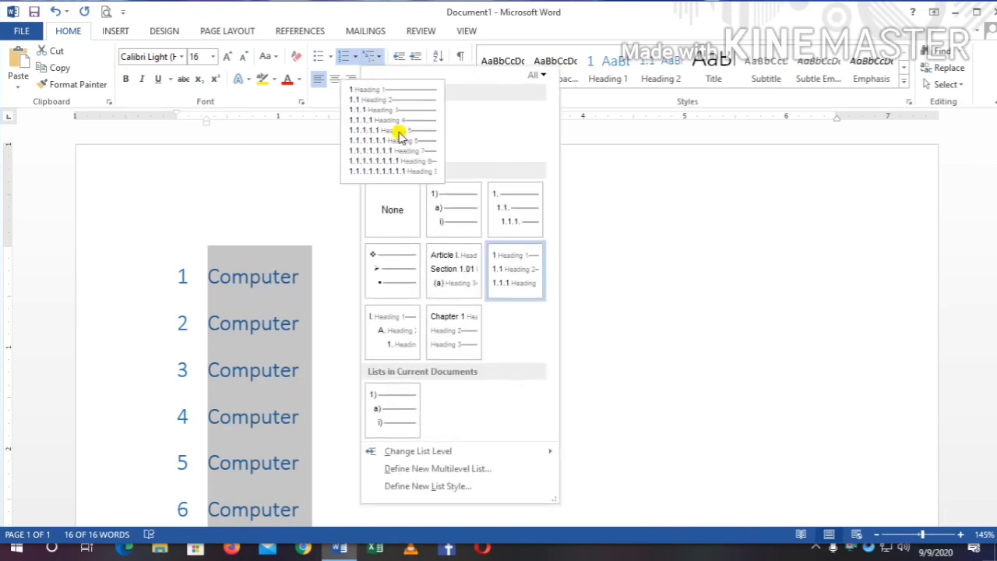
click(390, 399)
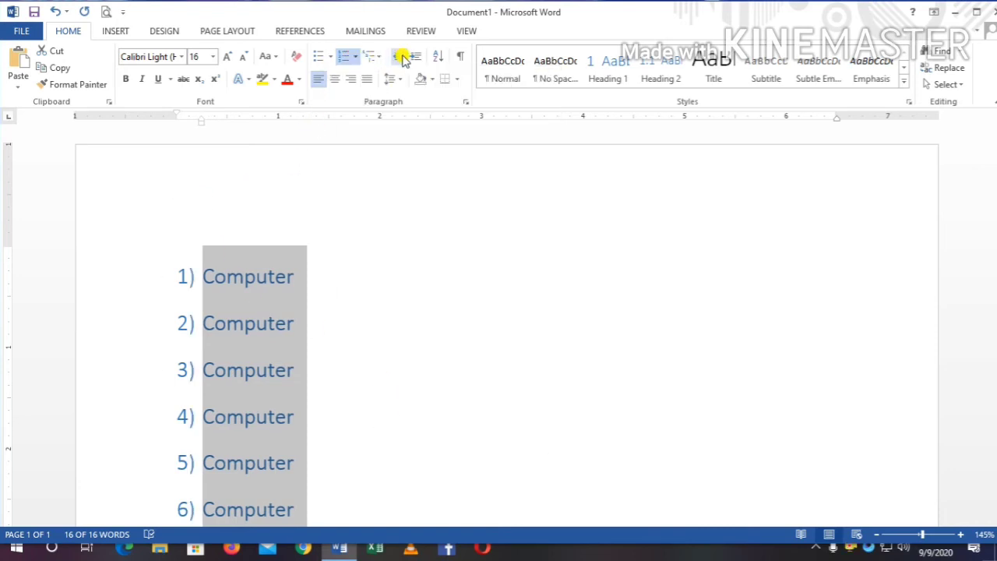
click(377, 58)
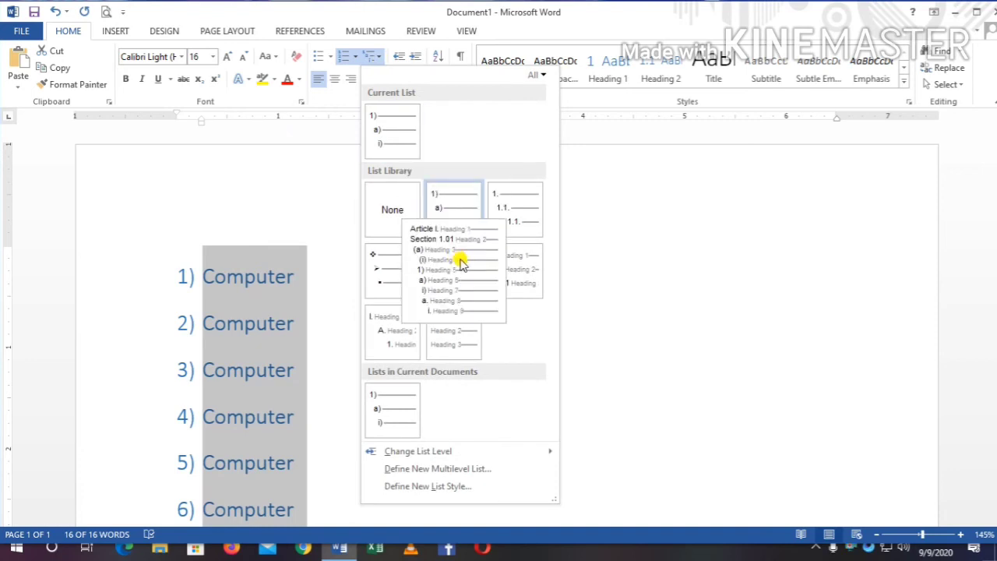
click(368, 285)
scroll(298, 279, down, 3)
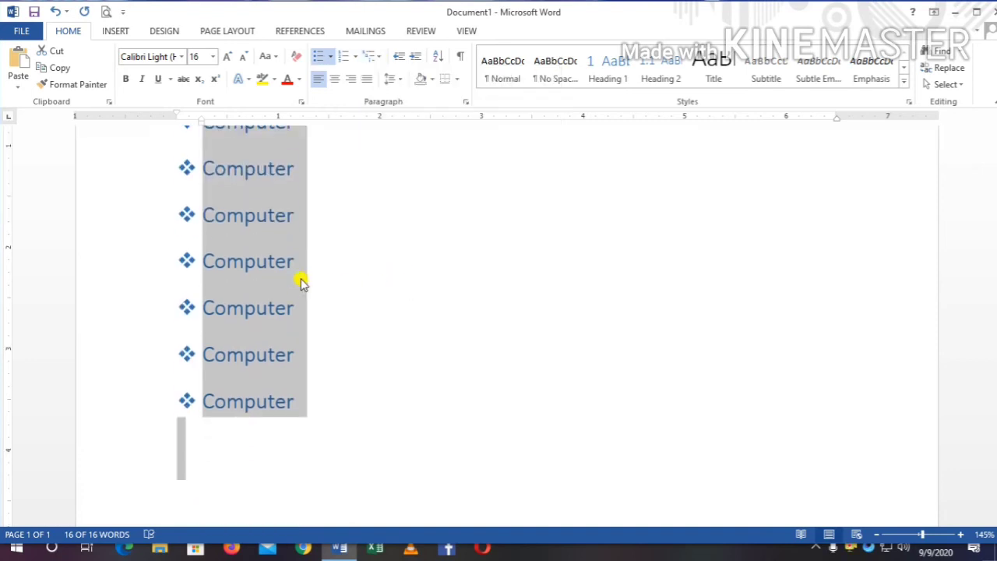
scroll(304, 237, up, 3)
- Reapply the diamond bullet list from the lists in the current document and place the cursor after the first Computer
click(375, 57)
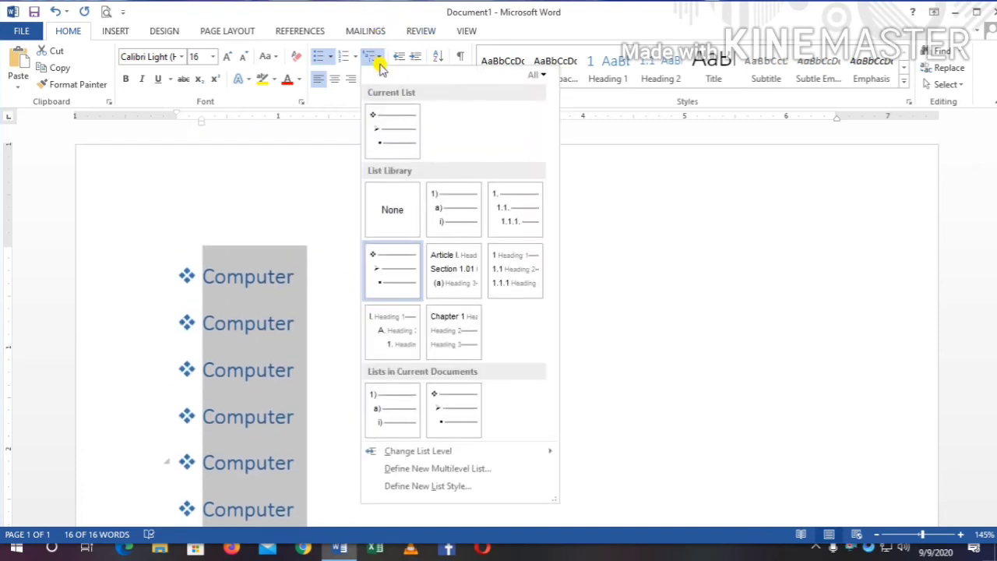
click(436, 407)
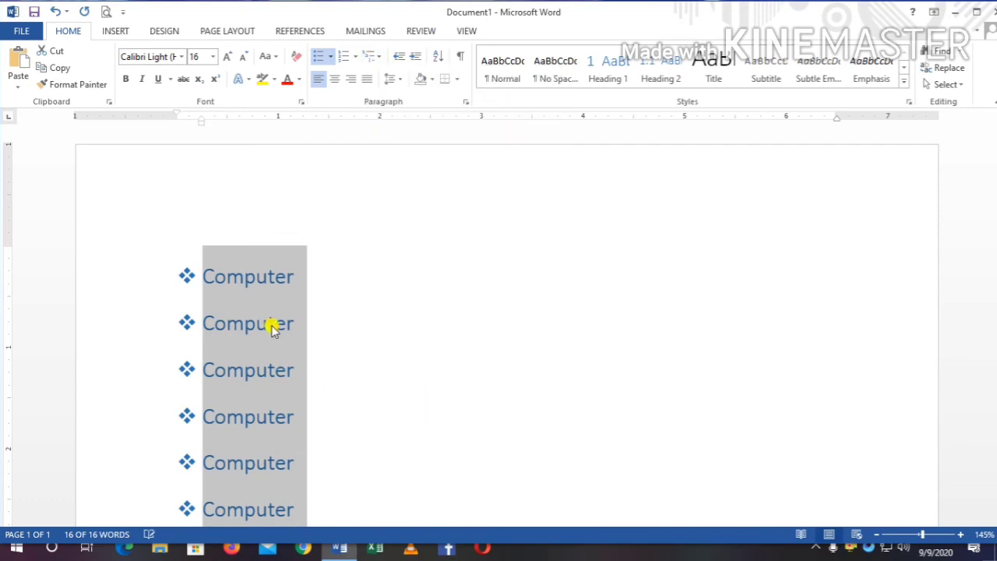
click(295, 277)
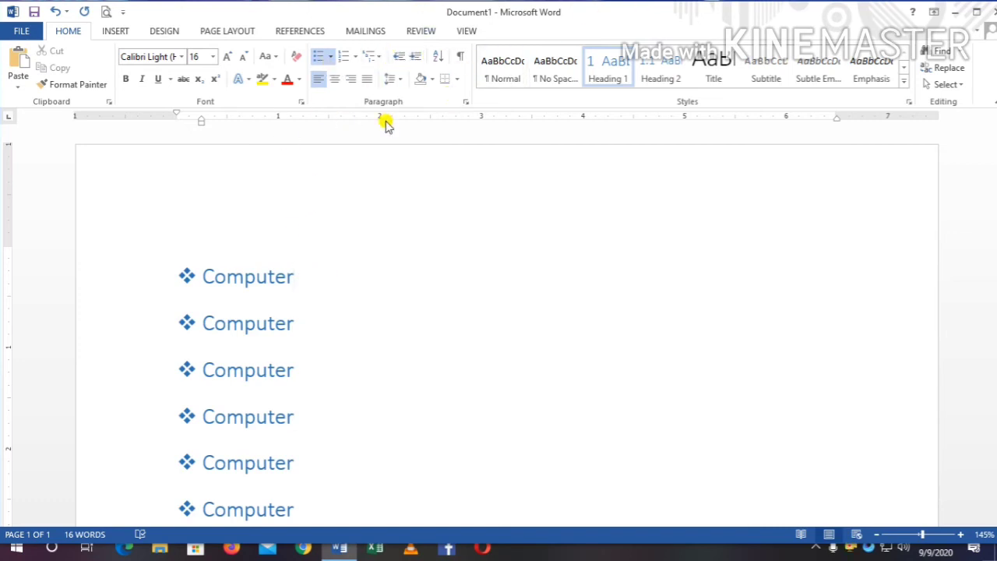
click(410, 32)
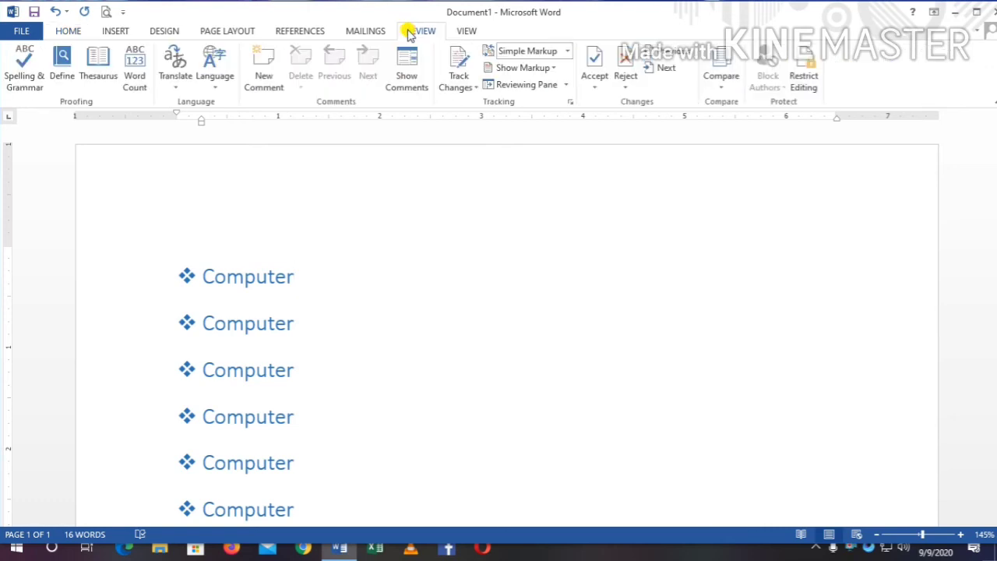
click(366, 31)
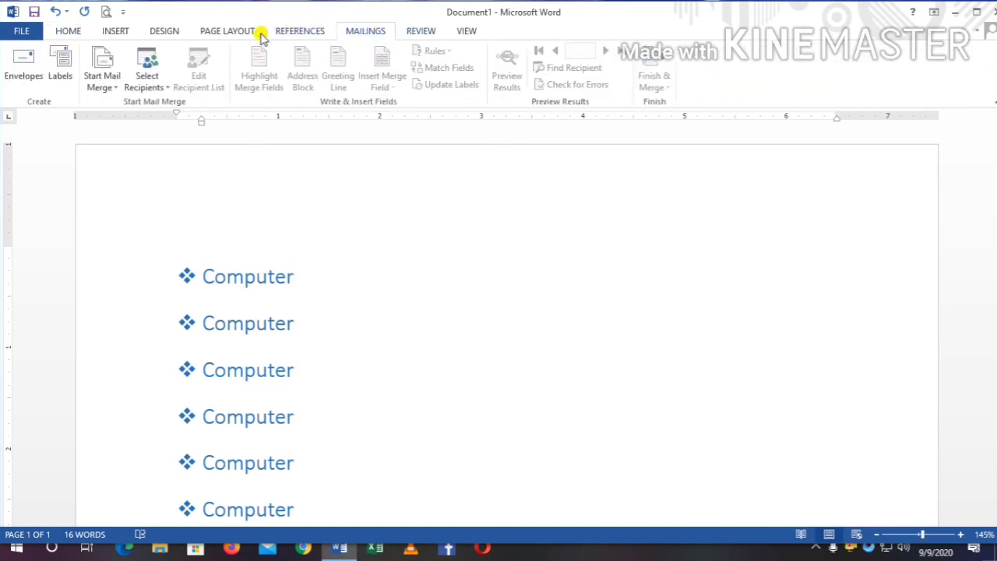
click(115, 31)
click(68, 31)
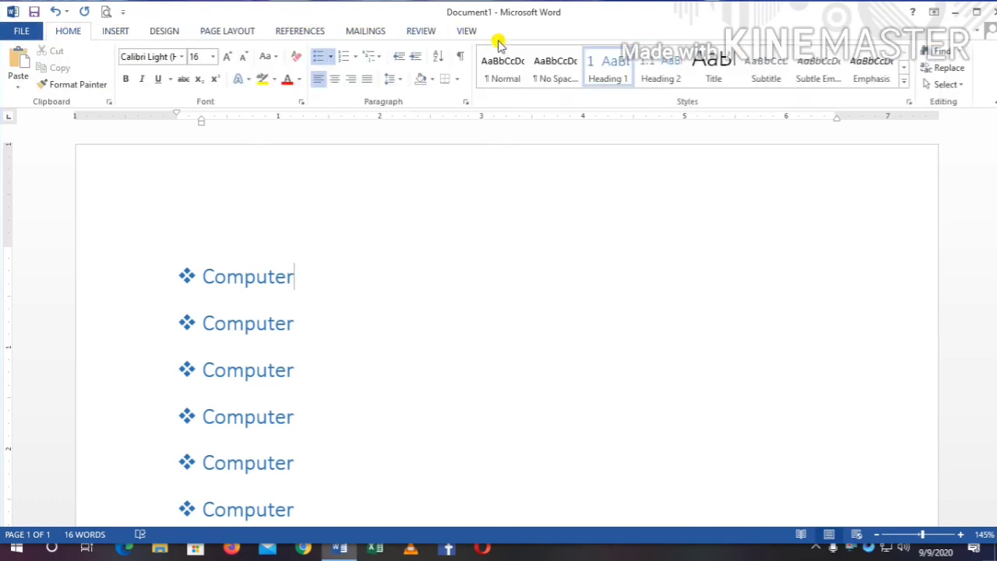
- In the Borders and Shading settings, choose a Box paragraph border with the dash-dot line style and a dark orange color
click(460, 80)
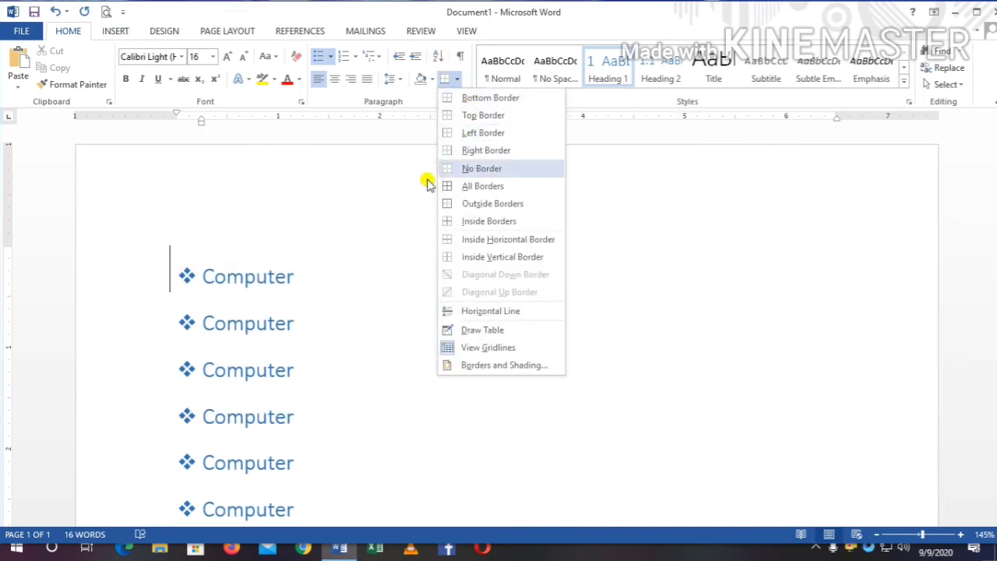
click(465, 365)
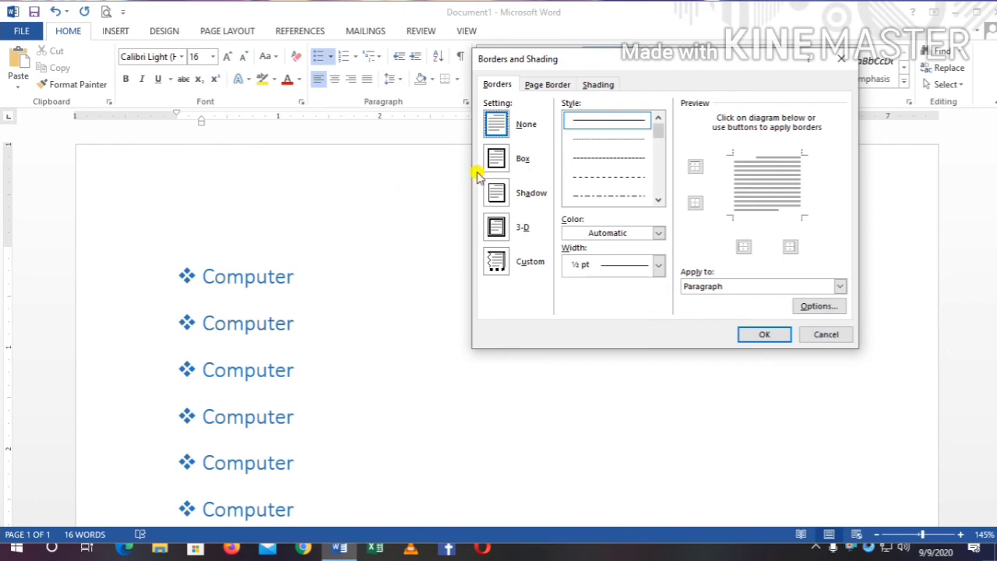
click(496, 159)
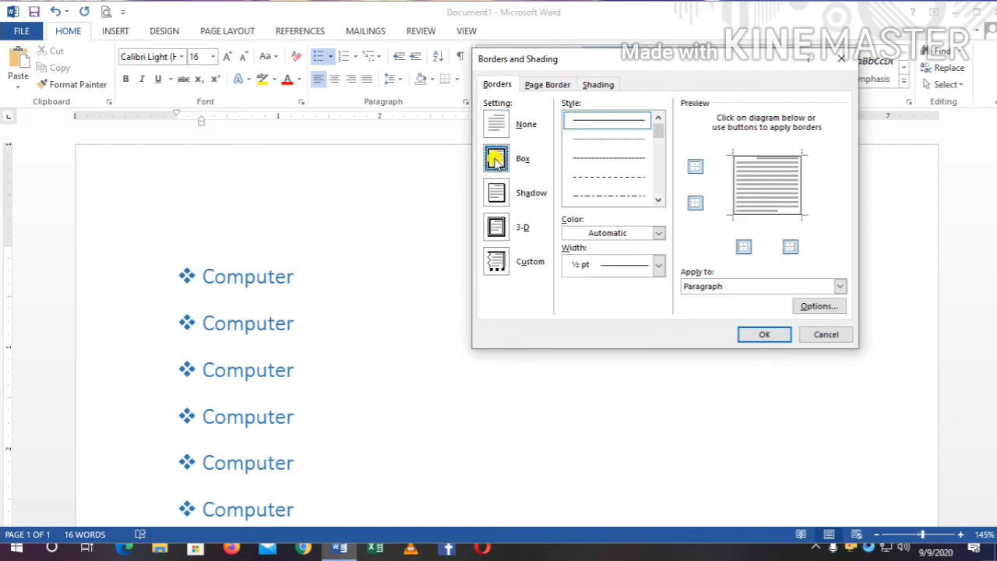
click(607, 174)
click(595, 196)
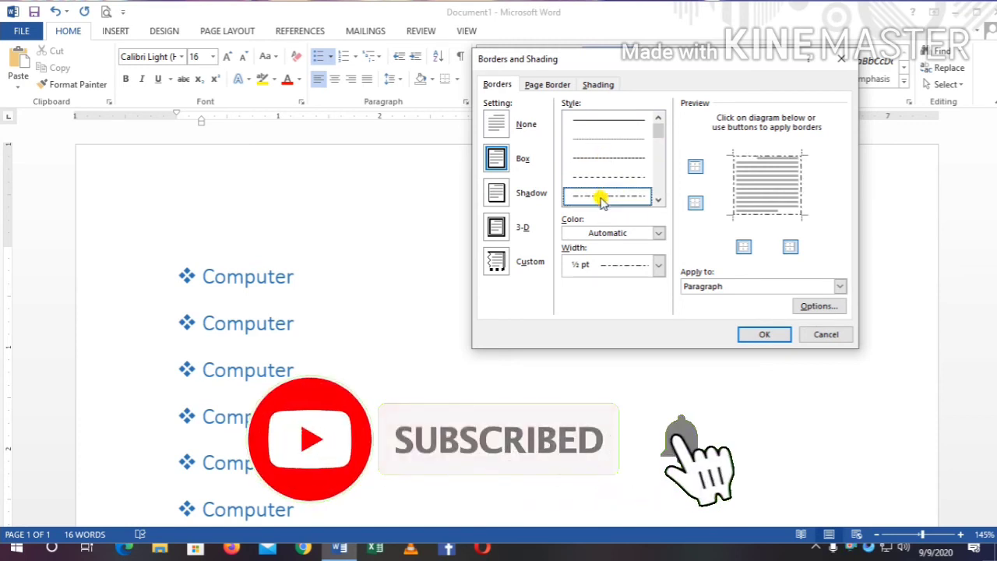
click(659, 234)
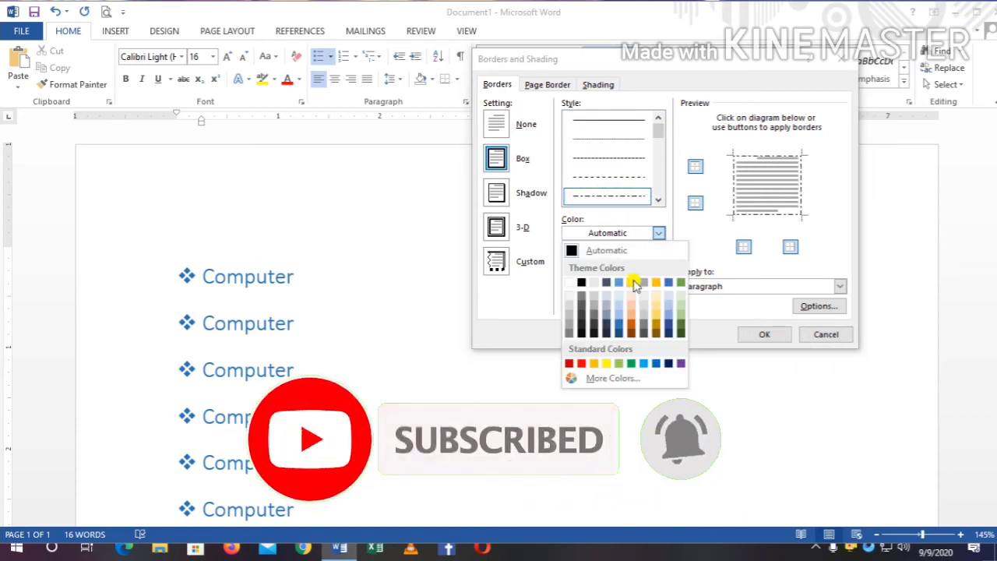
click(631, 331)
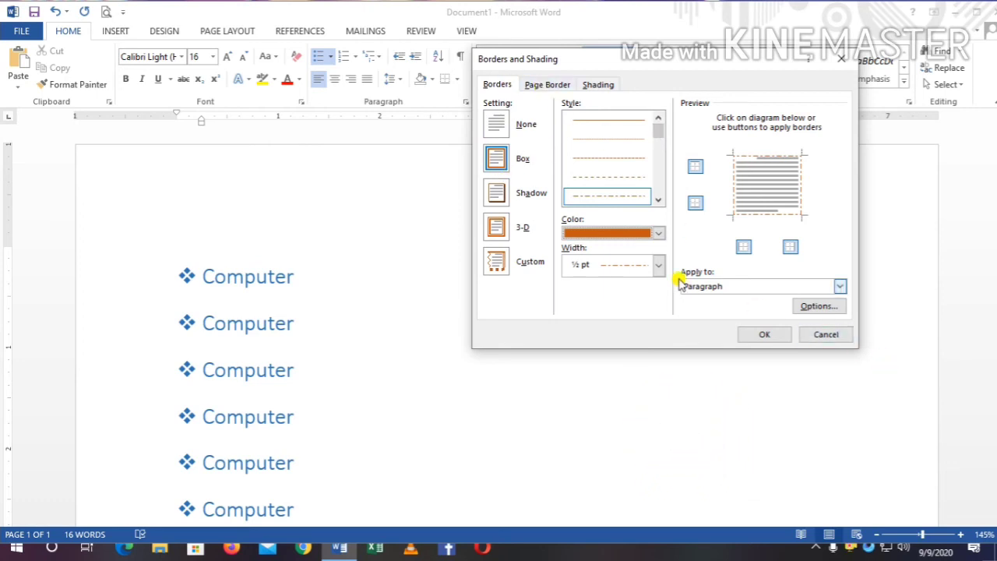
- Add a red Box page border in the 3 pt thick-and-thin double line style to the whole document and apply the border settings
click(548, 84)
click(497, 158)
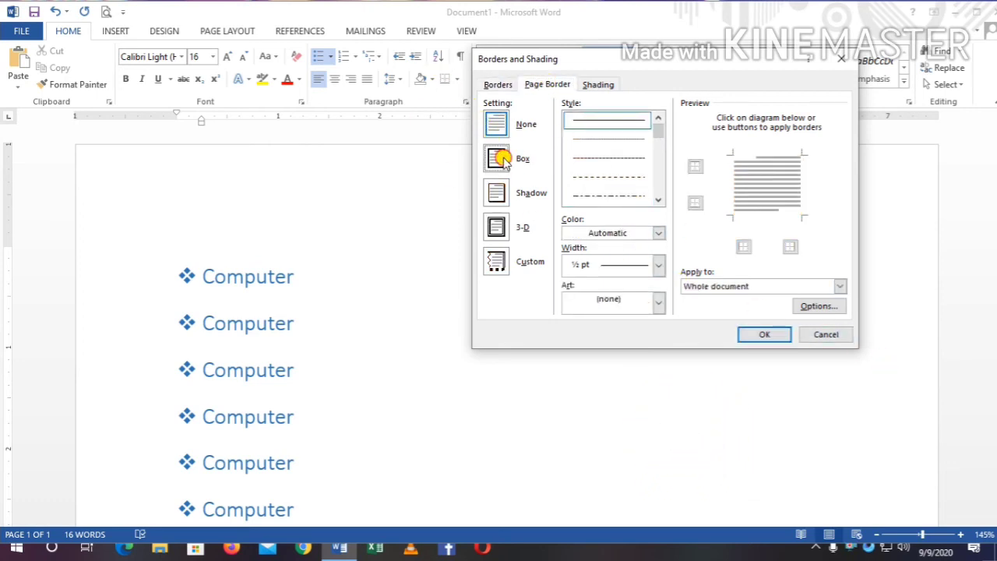
click(658, 200)
click(615, 197)
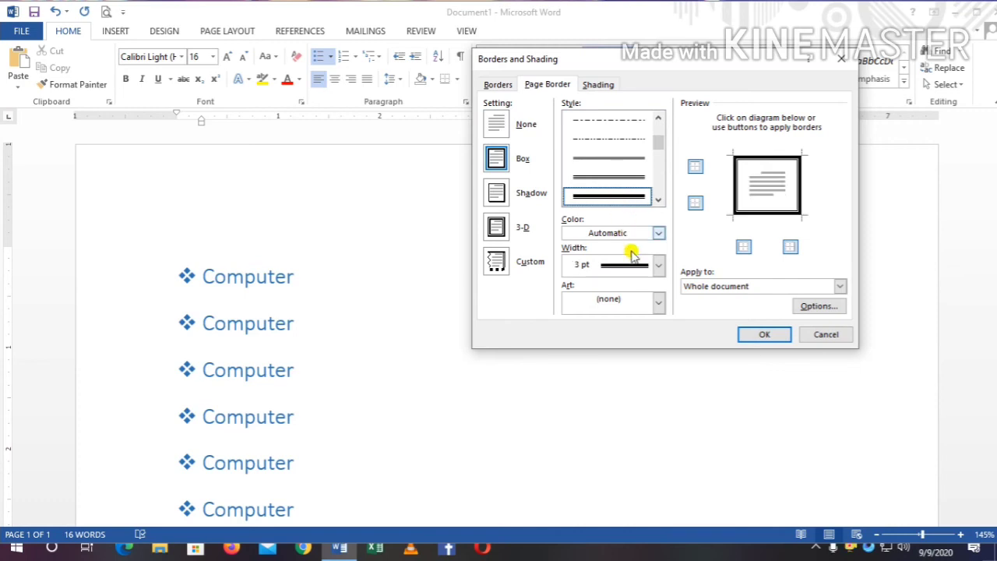
click(617, 233)
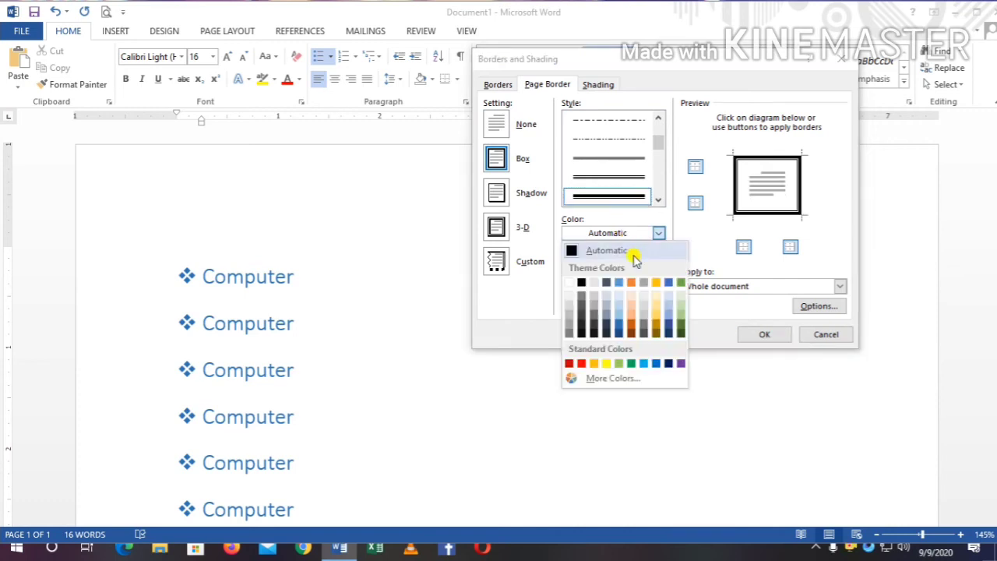
click(578, 363)
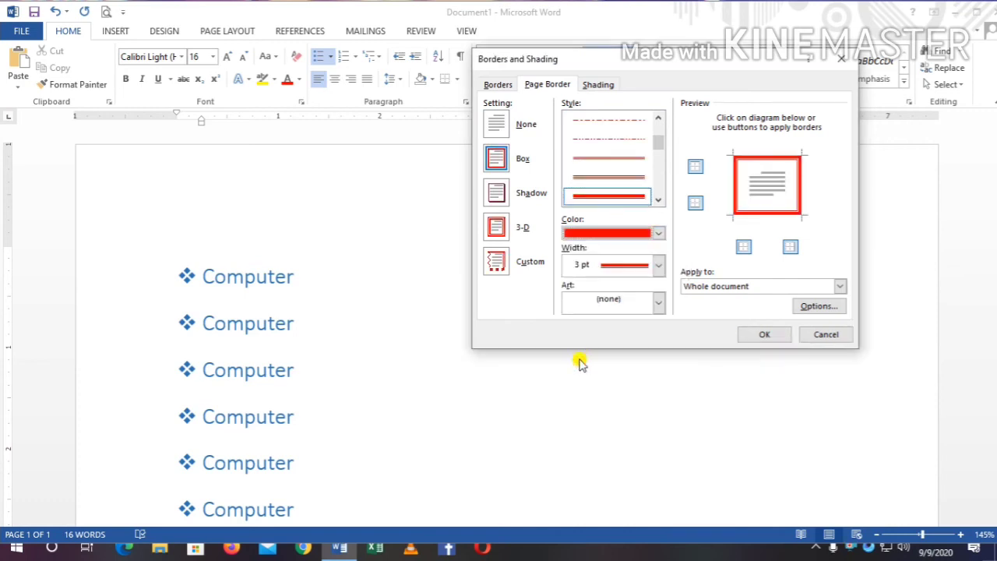
click(766, 336)
scroll(296, 216, down, 3)
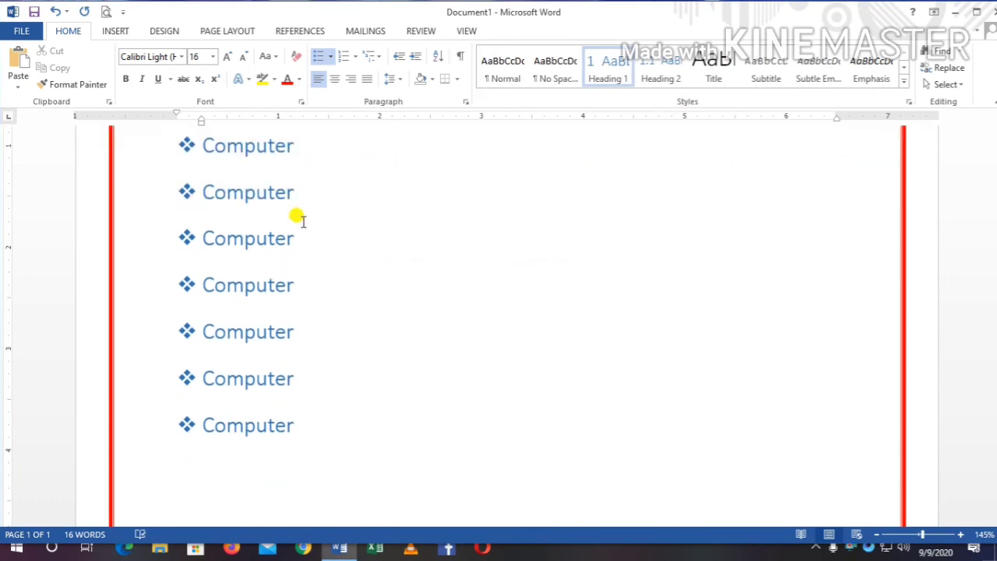
scroll(413, 282, up, 3)
click(442, 310)
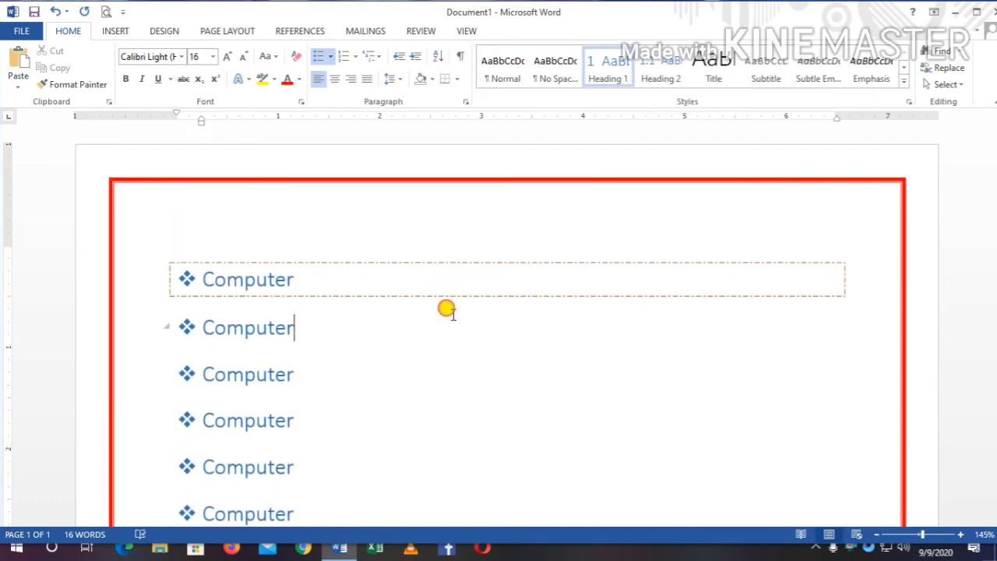
- Select all the Computer lines and apply a Box paragraph border in the 3 pt thin-thick-thin triple line style
click(257, 280)
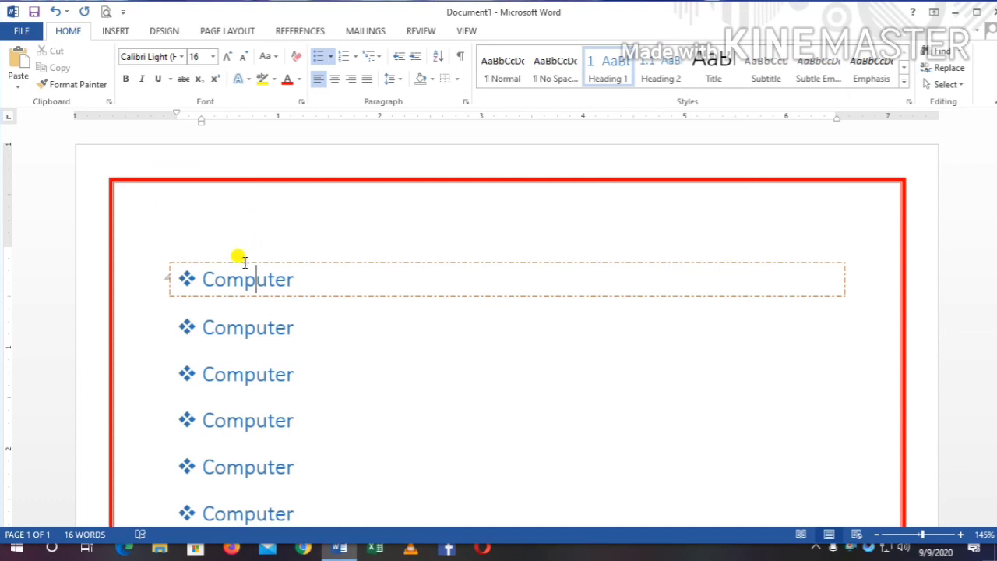
key(ctrl+a)
click(378, 267)
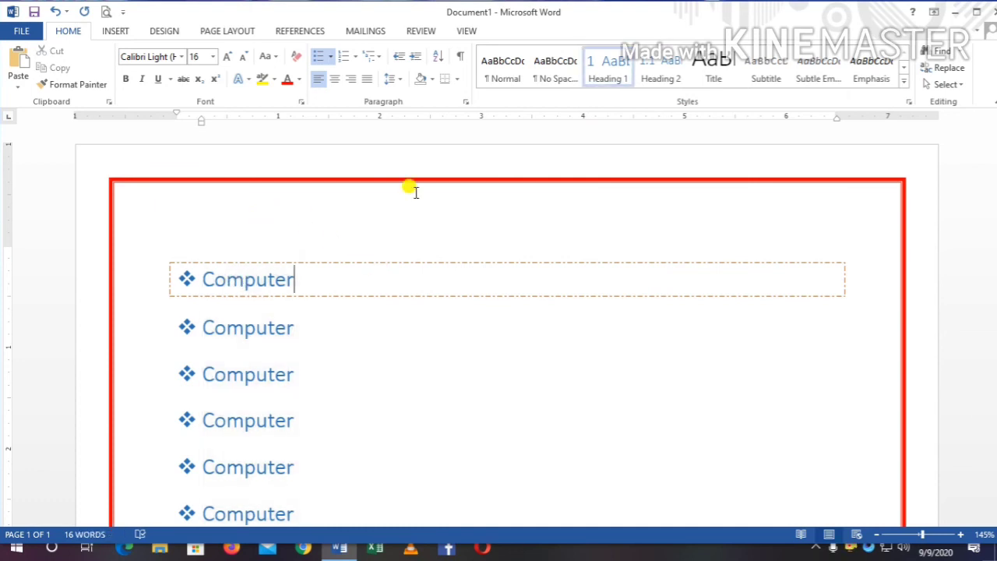
key(ctrl+a)
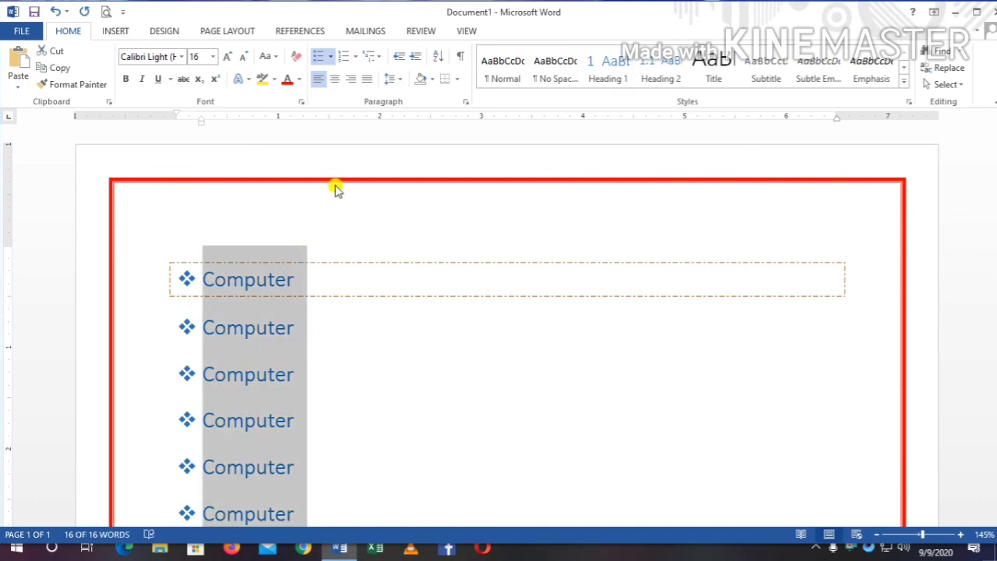
click(457, 79)
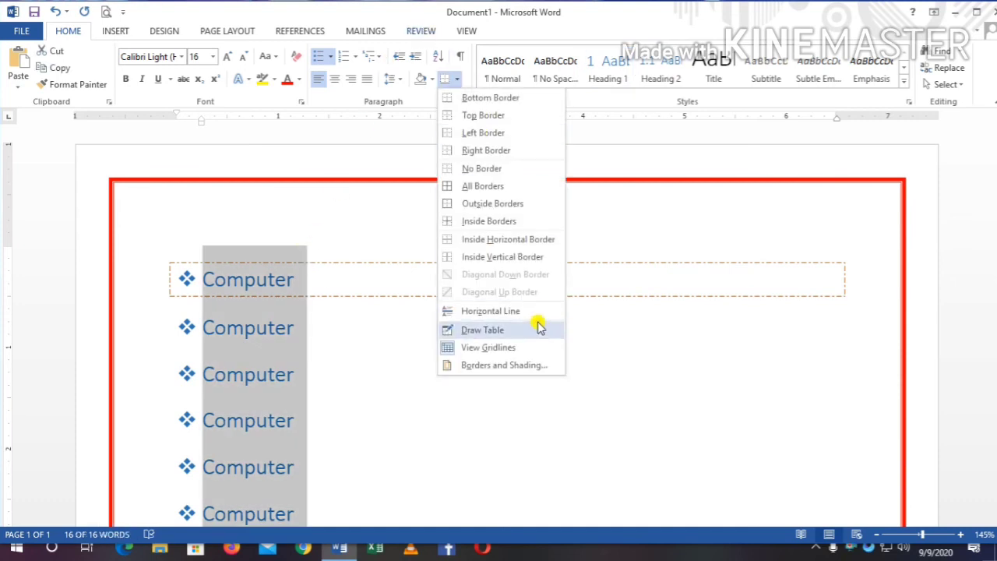
click(503, 364)
click(545, 85)
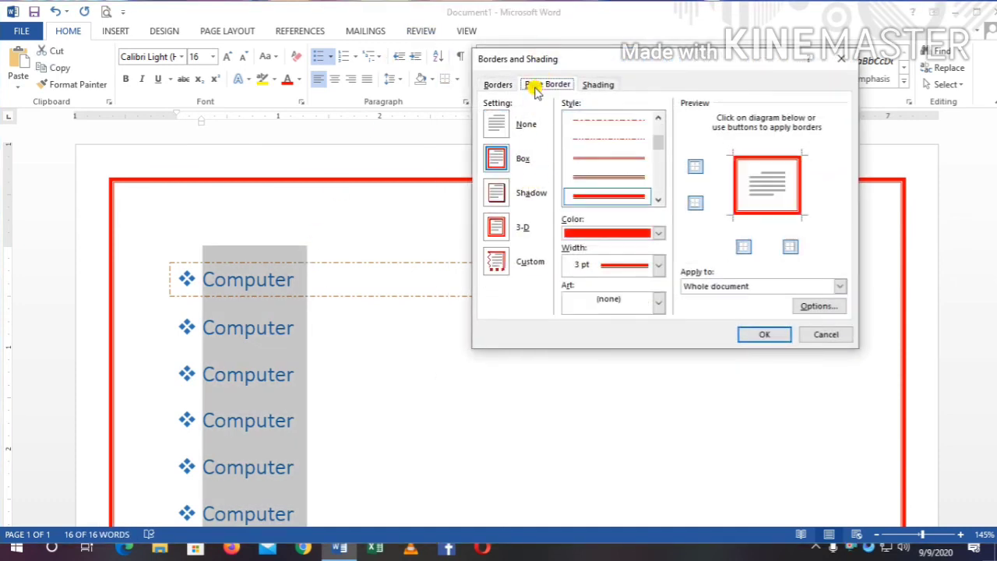
click(497, 85)
click(494, 163)
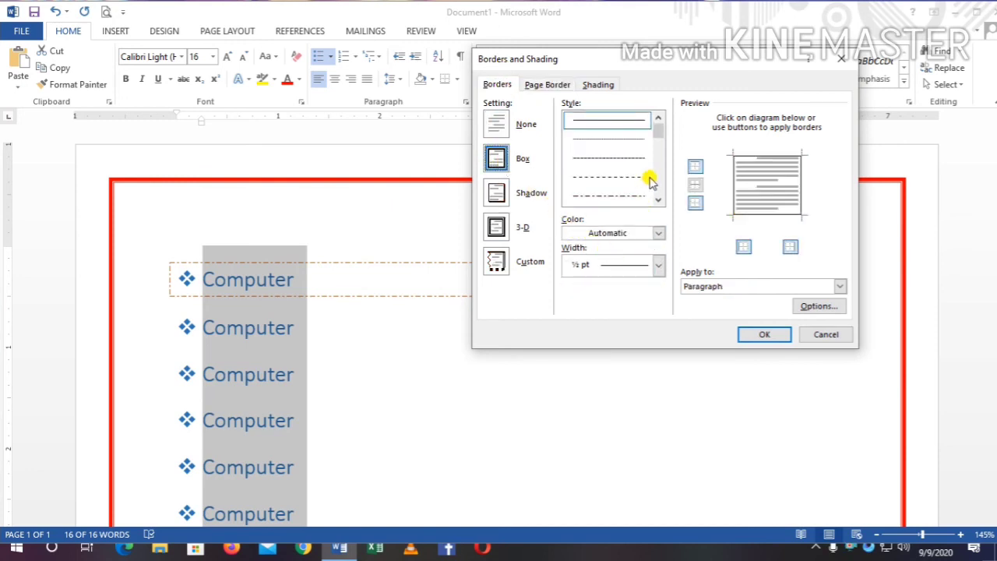
scroll(639, 190, down, 5)
click(625, 196)
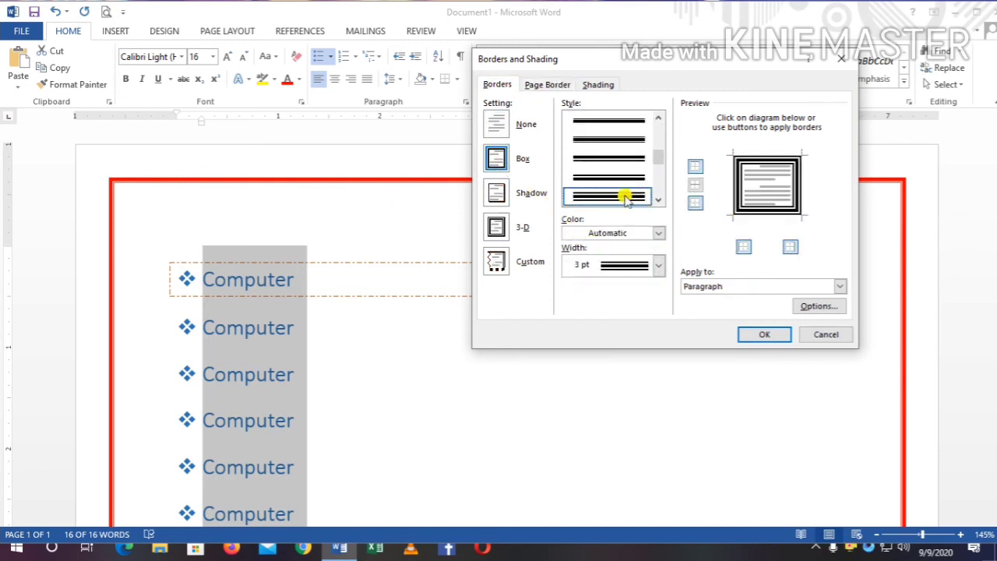
click(747, 332)
scroll(590, 343, down, 4)
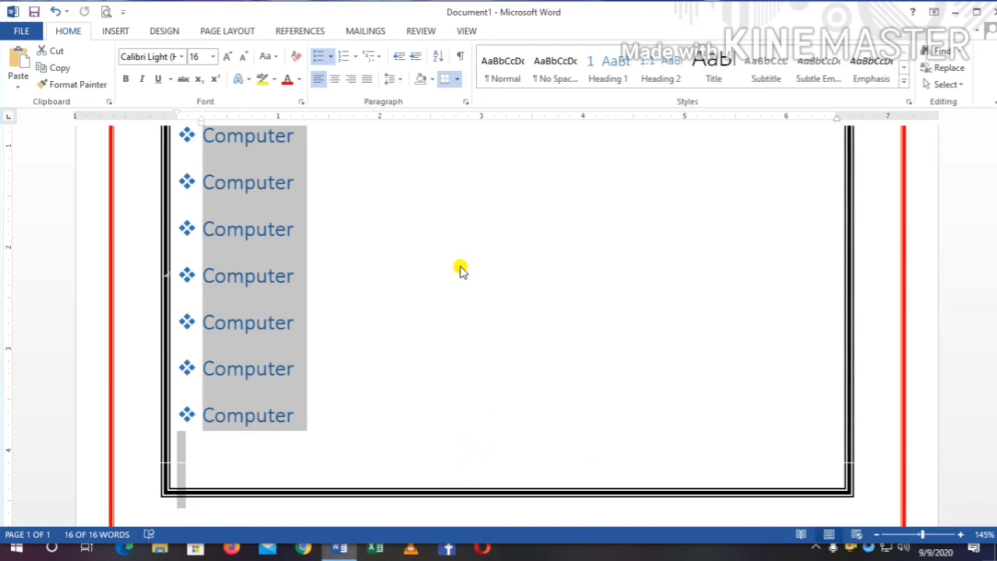
scroll(204, 249, up, 3)
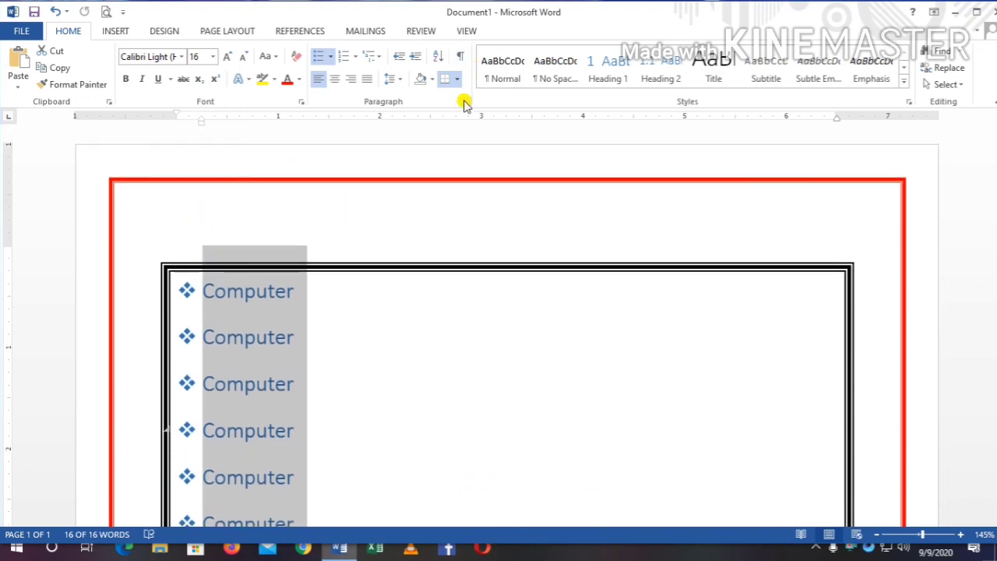
- In the Borders and Shading settings, set both the paragraph border and the page border to None
click(456, 79)
click(493, 366)
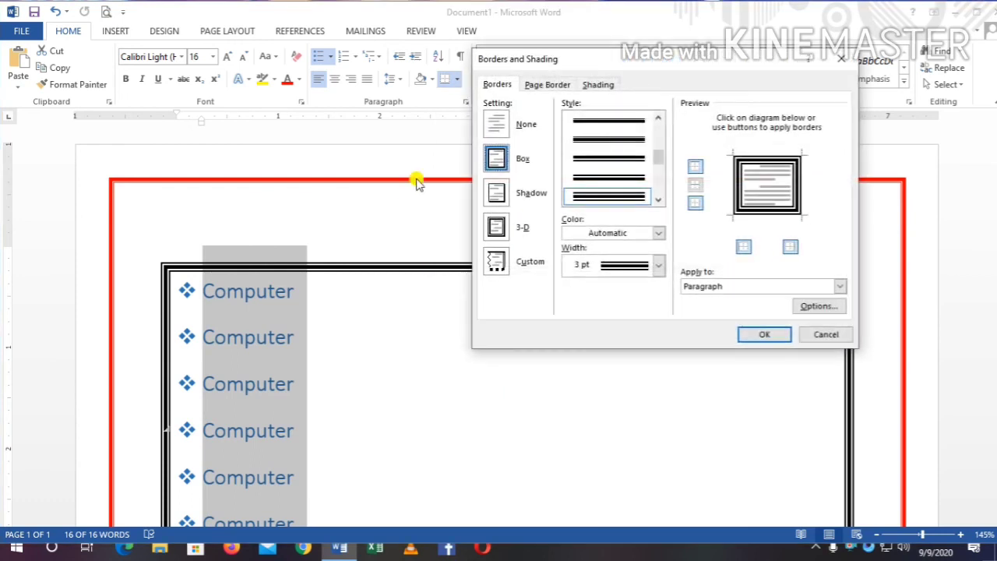
click(497, 125)
click(528, 85)
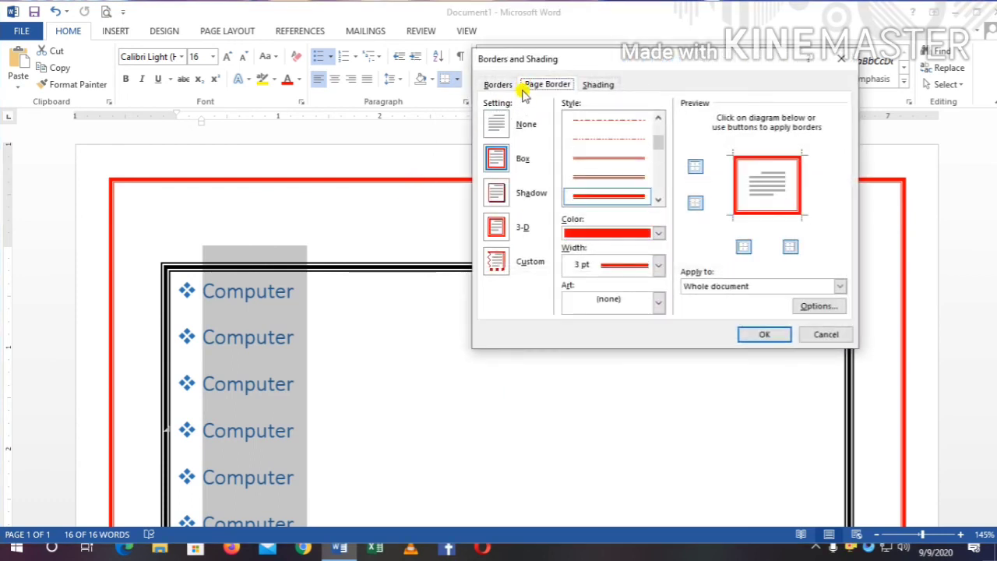
click(499, 128)
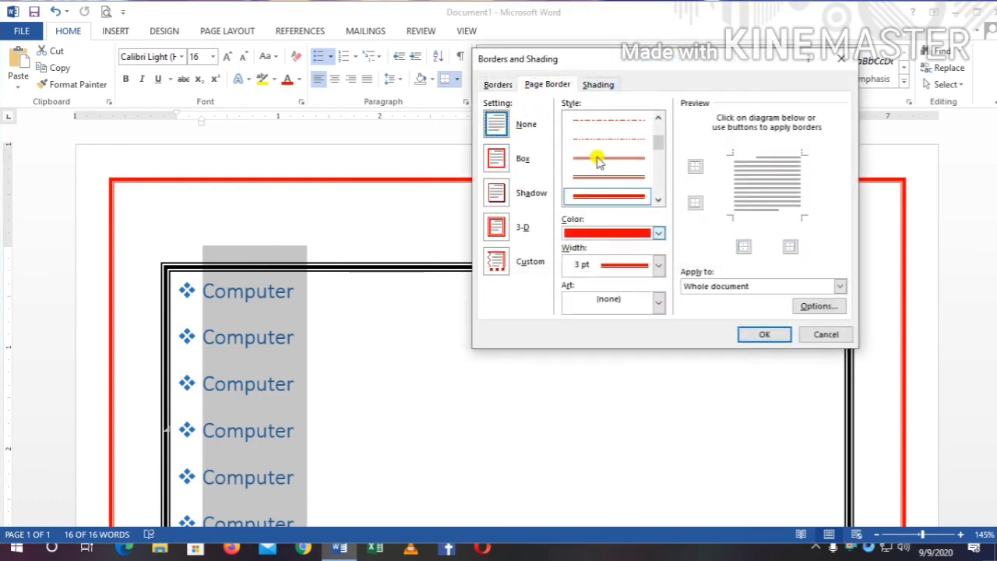
- Choose red as the shading fill for the selected Computer paragraphs
click(599, 86)
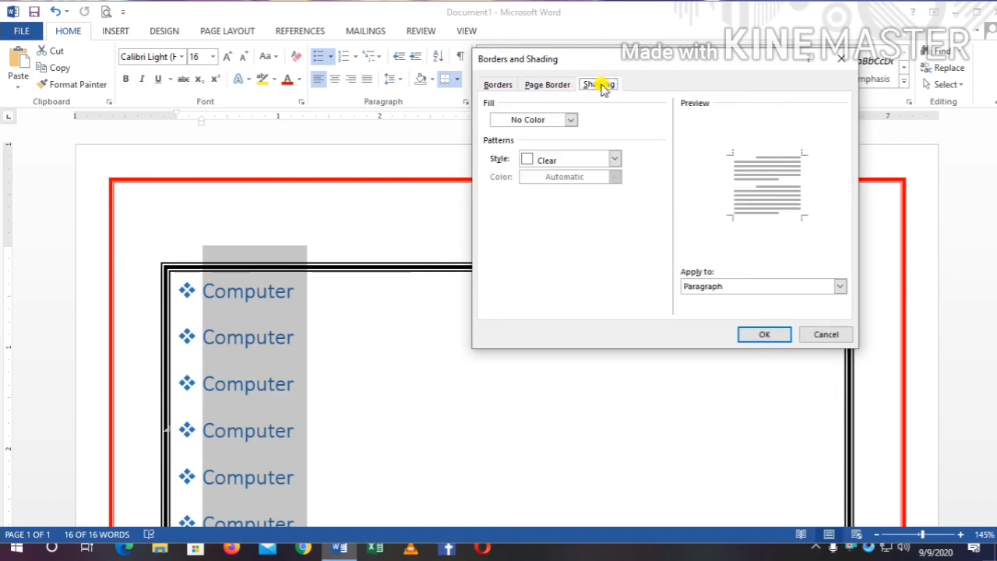
click(573, 119)
click(508, 232)
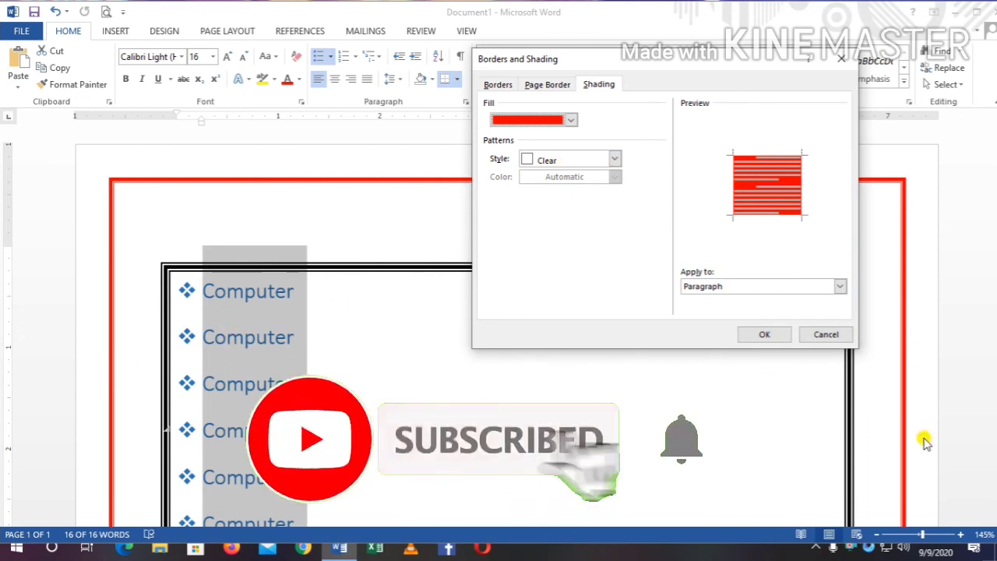
- Set the page border and the paragraph border to Box, apply the settings, and review the whole page
click(548, 84)
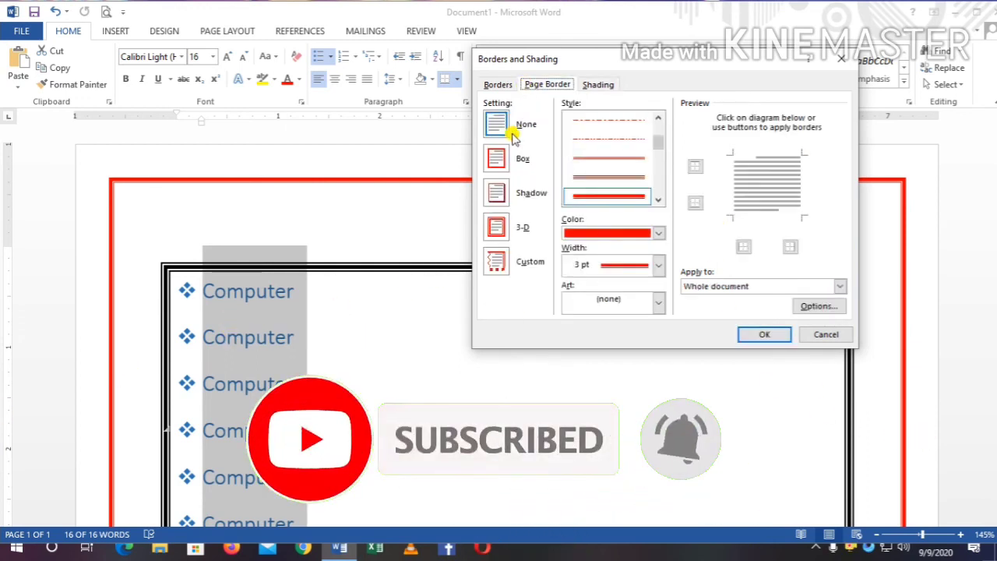
click(496, 157)
drag(493, 75, 490, 87)
click(494, 96)
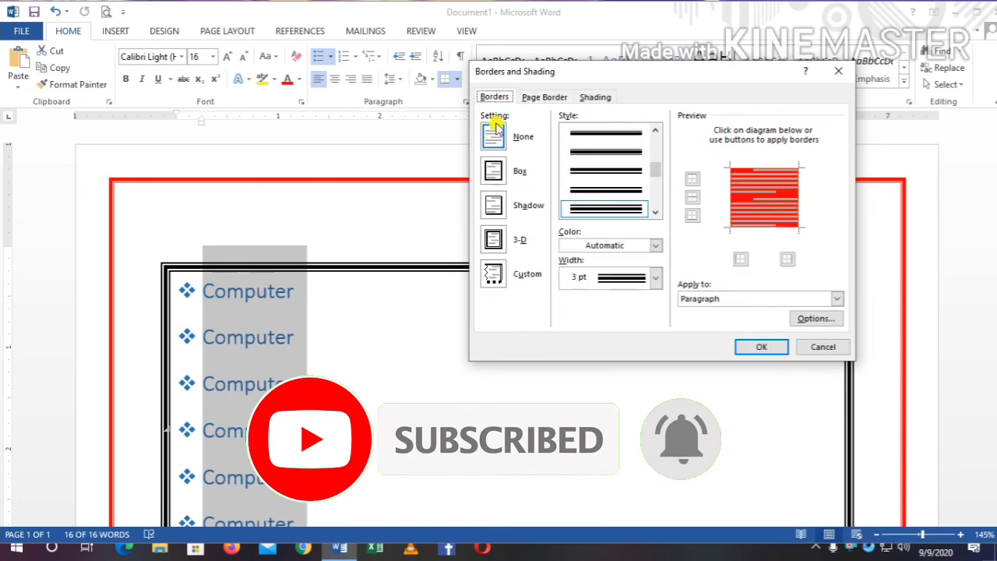
click(493, 170)
click(747, 346)
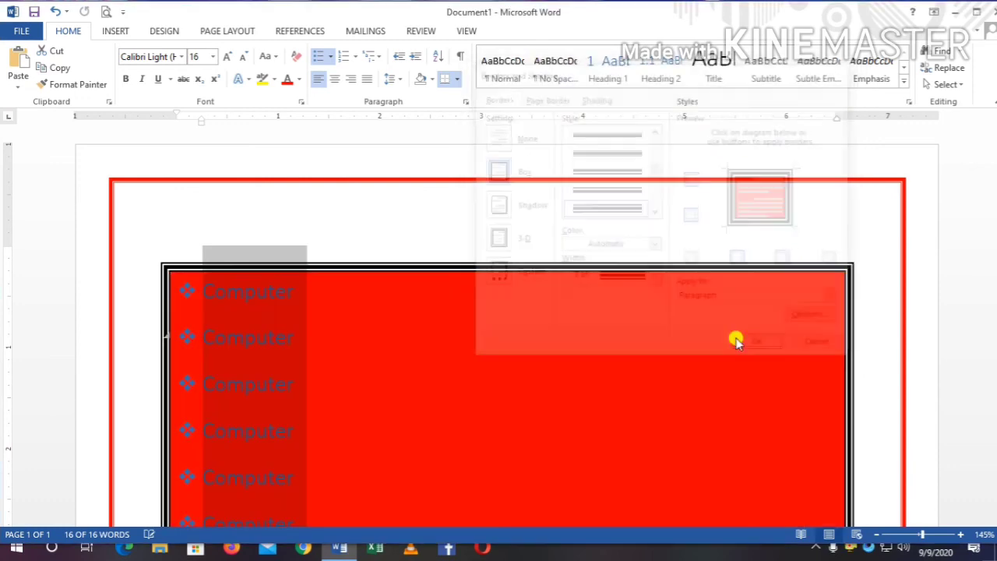
scroll(462, 217, down, 3)
scroll(462, 218, up, 3)
scroll(492, 346, down, 8)
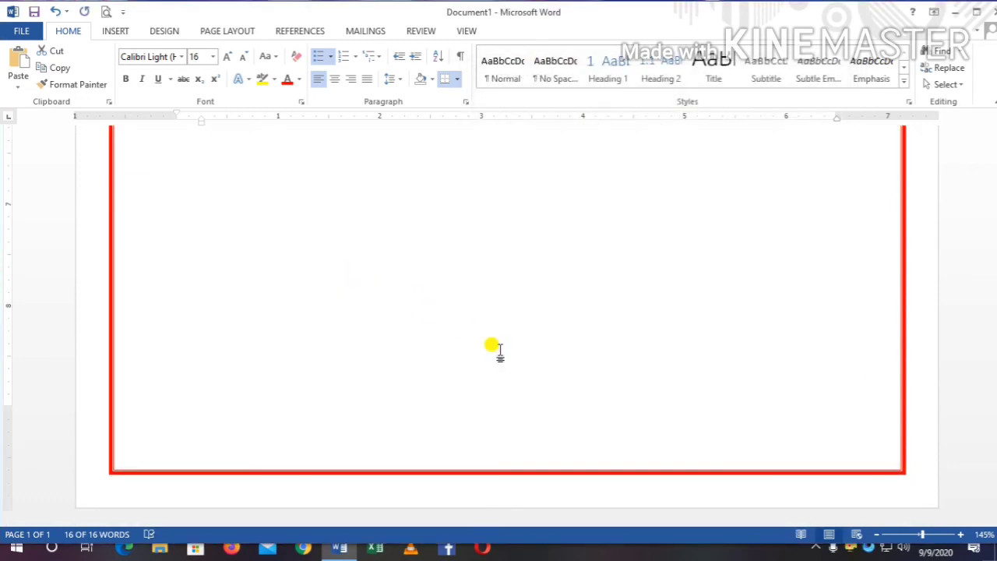
scroll(159, 291, up, 9)
scroll(93, 206, up, 3)
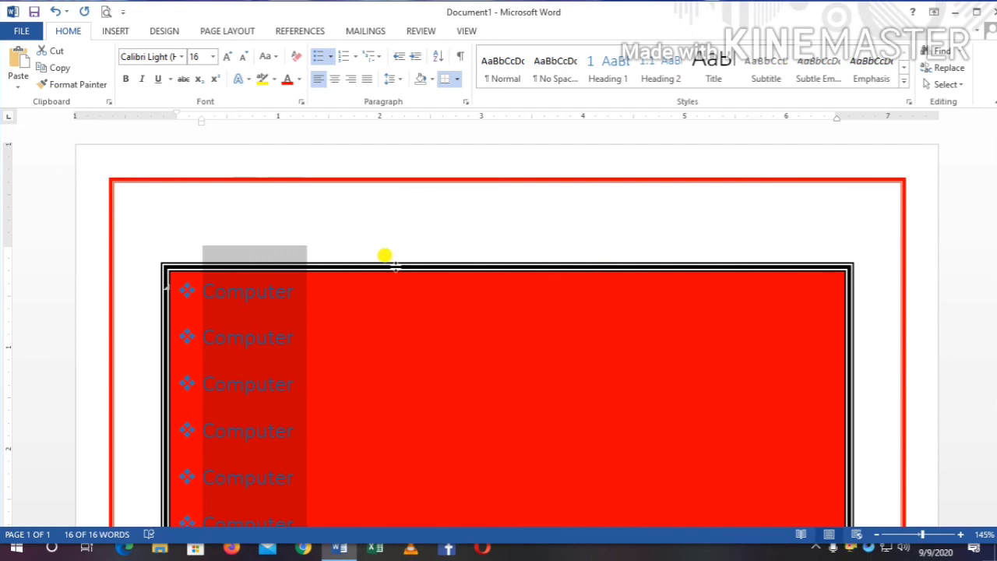
- Increase the space between the paragraph border's upper edge and the first Computer line
mouse_move(517, 264)
mouse_down()
mouse_move(517, 247)
mouse_move(512, 255)
mouse_up()
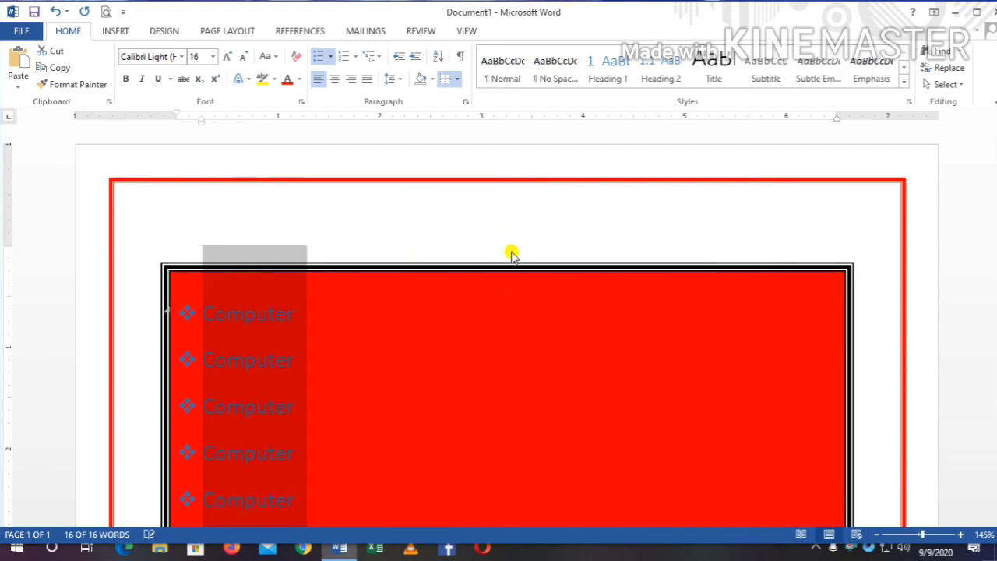
scroll(322, 302, down, 2)
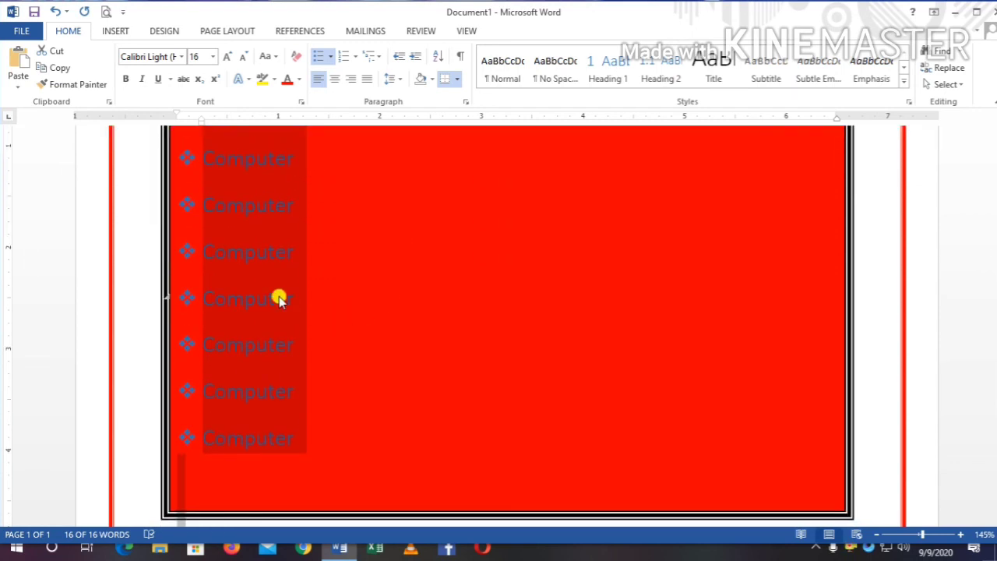
scroll(455, 352, up, 2)
click(456, 352)
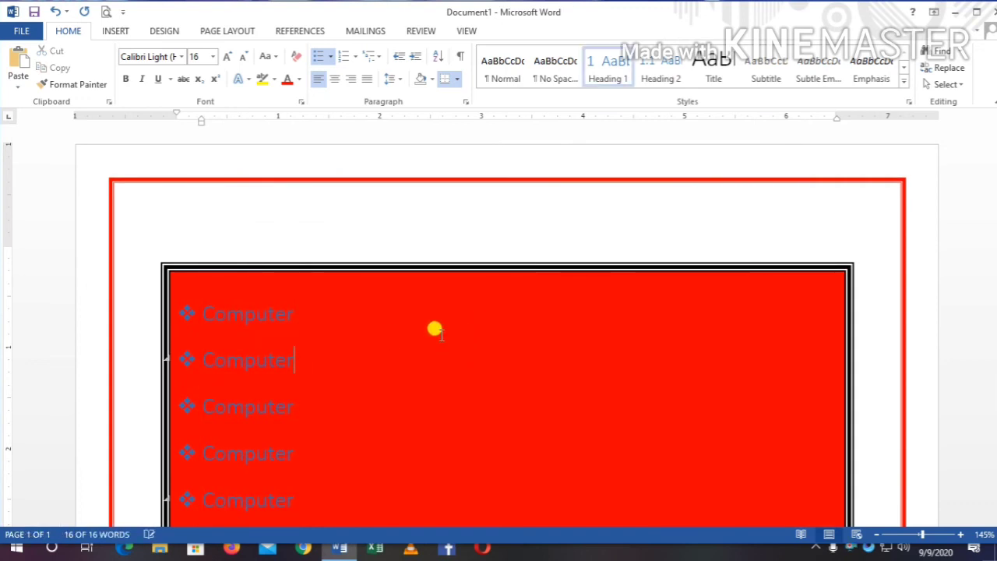
drag(296, 320, 211, 320)
drag(503, 369, 512, 384)
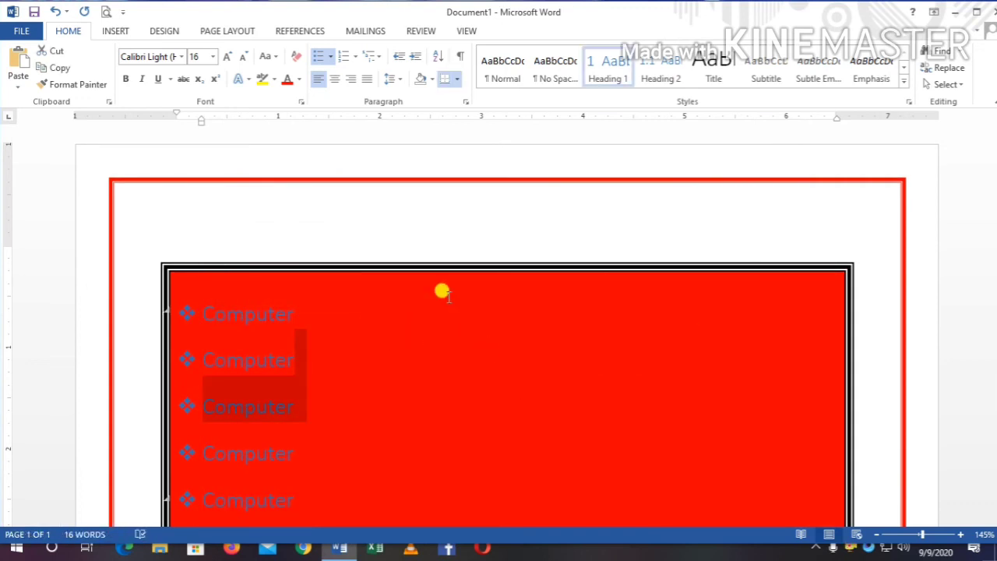
click(437, 292)
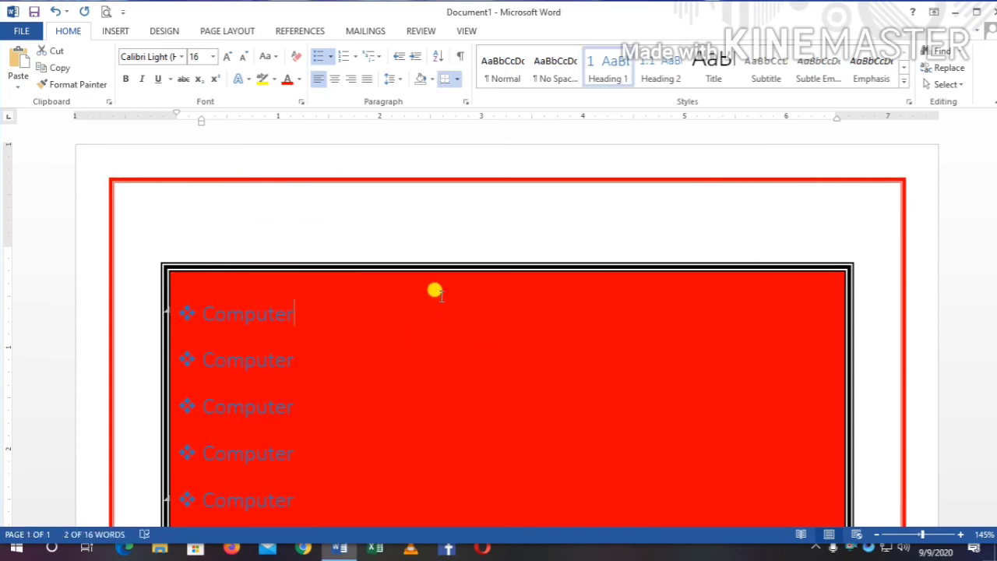
click(457, 78)
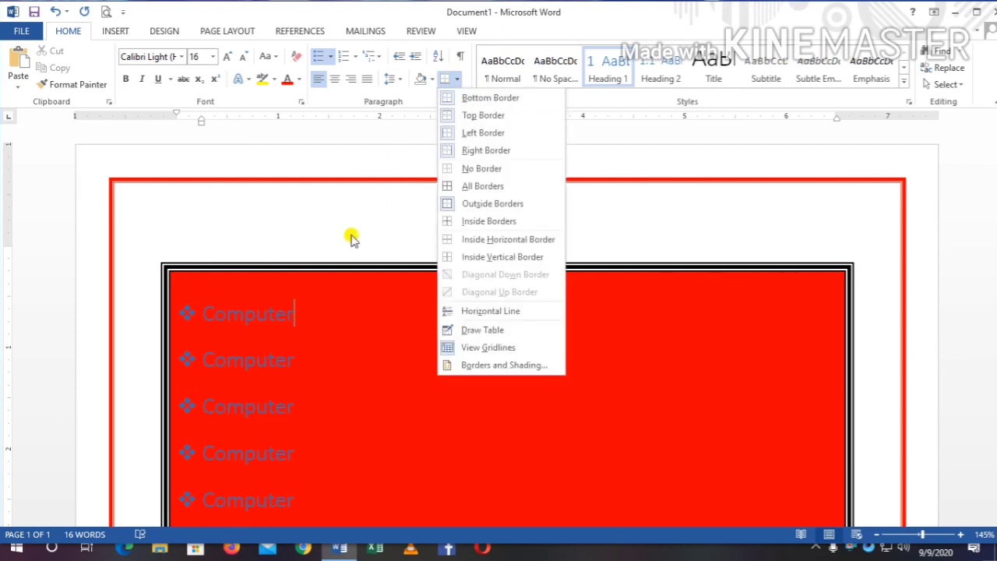
click(312, 196)
- Select all the Computer paragraphs and set their paragraph border to None in the Borders and Shading settings
key(ctrl+a)
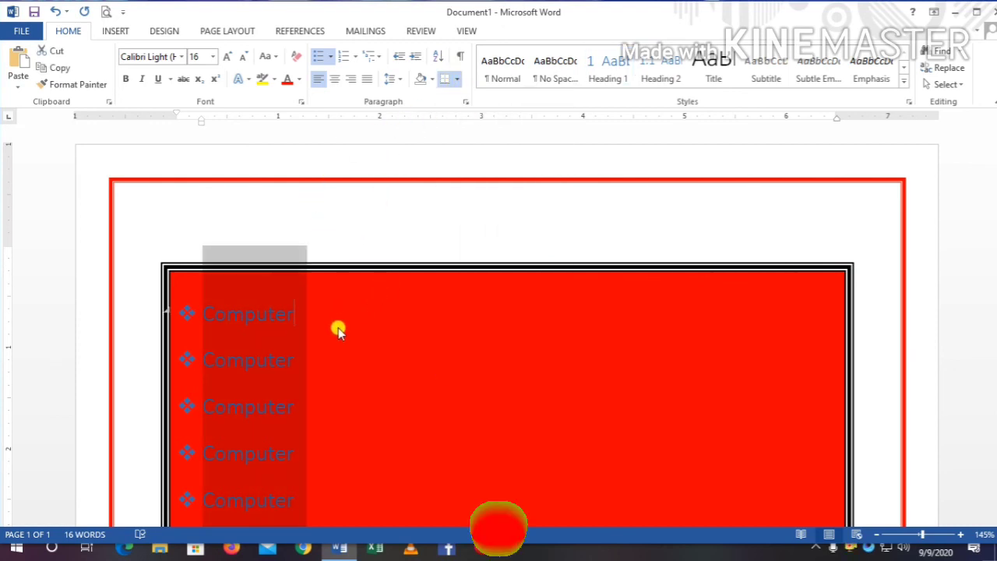
click(457, 78)
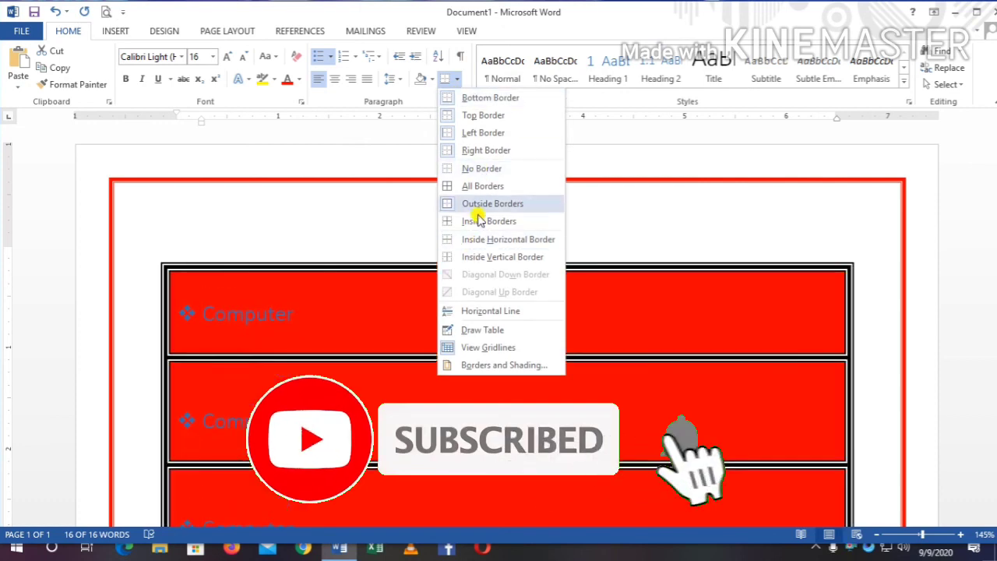
click(467, 364)
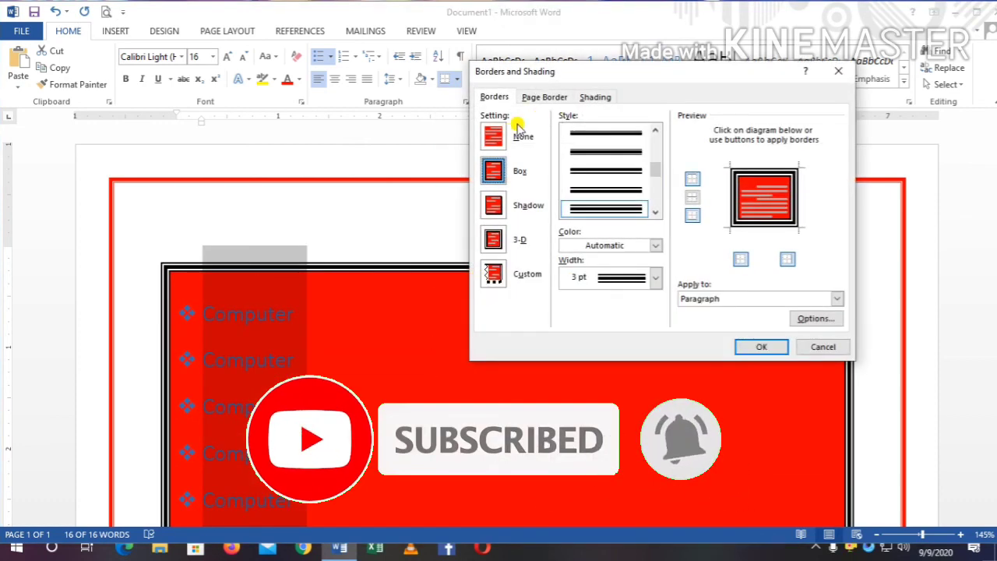
click(493, 137)
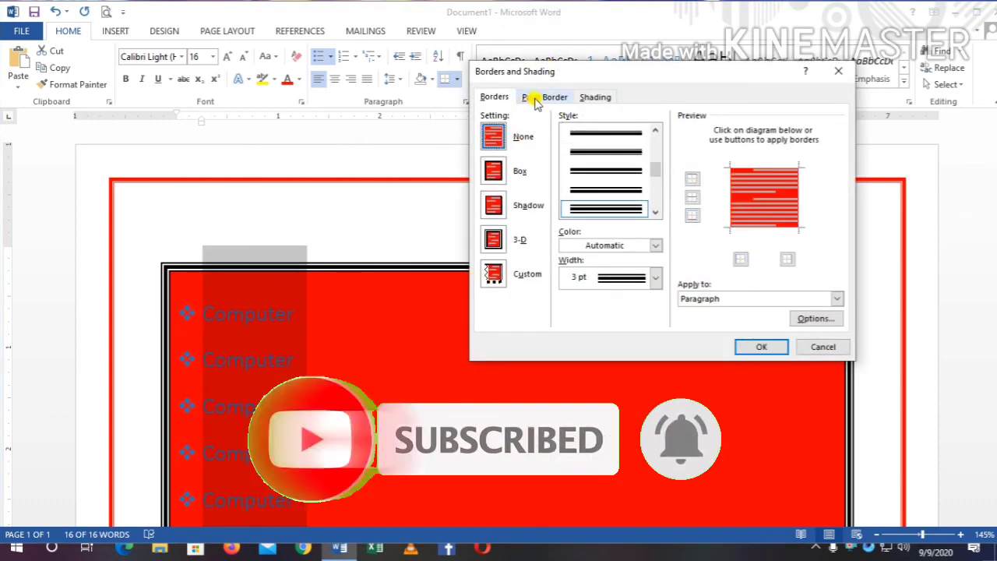
- Replace the whole document's red line page border with the red apple art border and apply the border settings
click(532, 99)
click(524, 140)
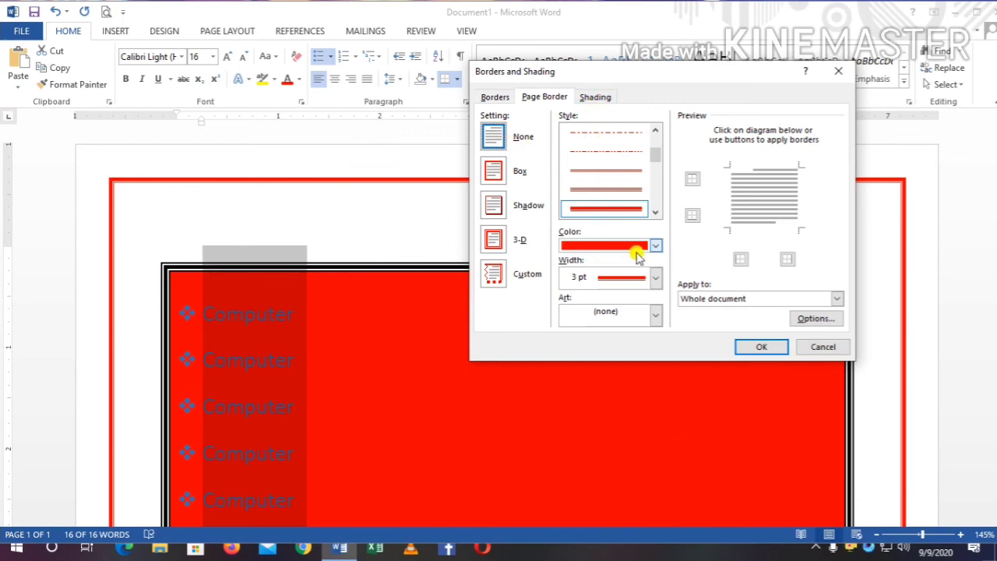
click(655, 315)
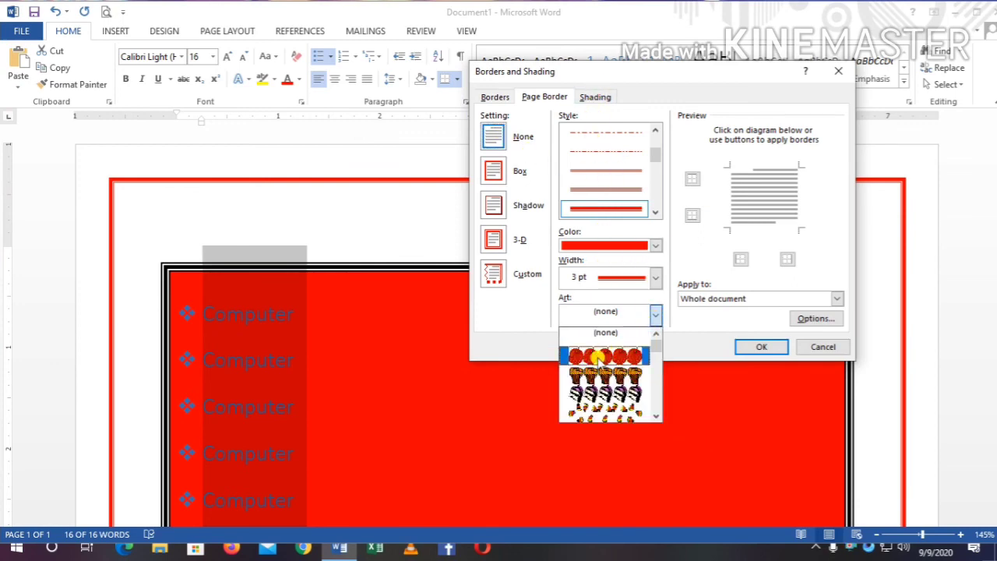
click(596, 355)
click(760, 348)
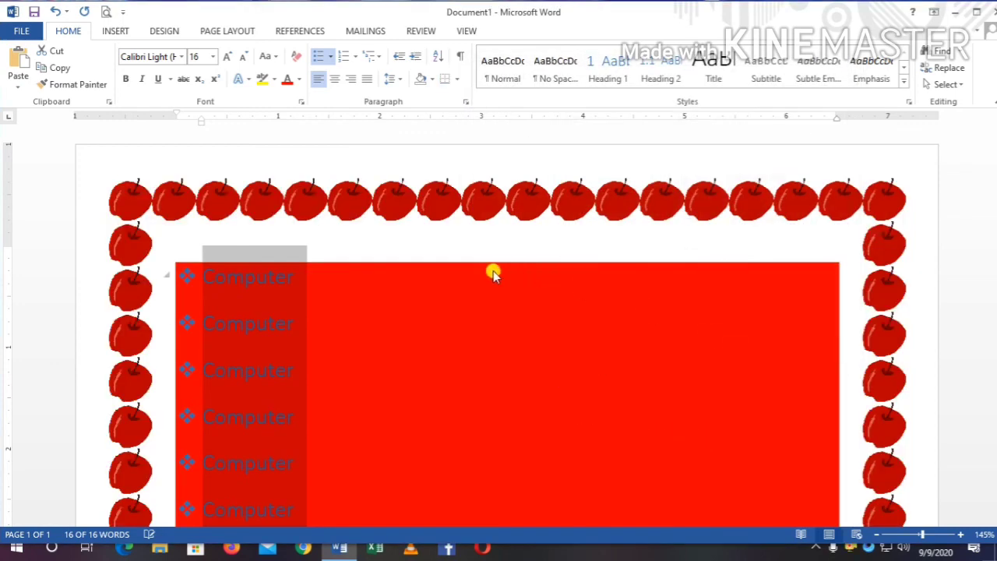
- Examine the apple art border around the whole page, from its upper edge to its lower edge
scroll(122, 256, down, 6)
scroll(574, 363, up, 10)
scroll(924, 333, down, 10)
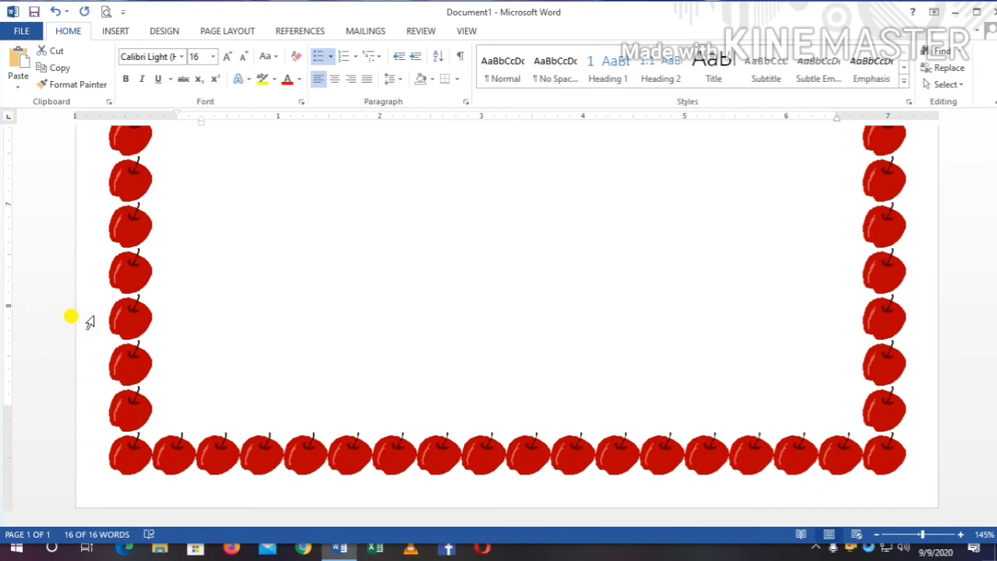
scroll(317, 288, up, 10)
scroll(247, 314, down, 10)
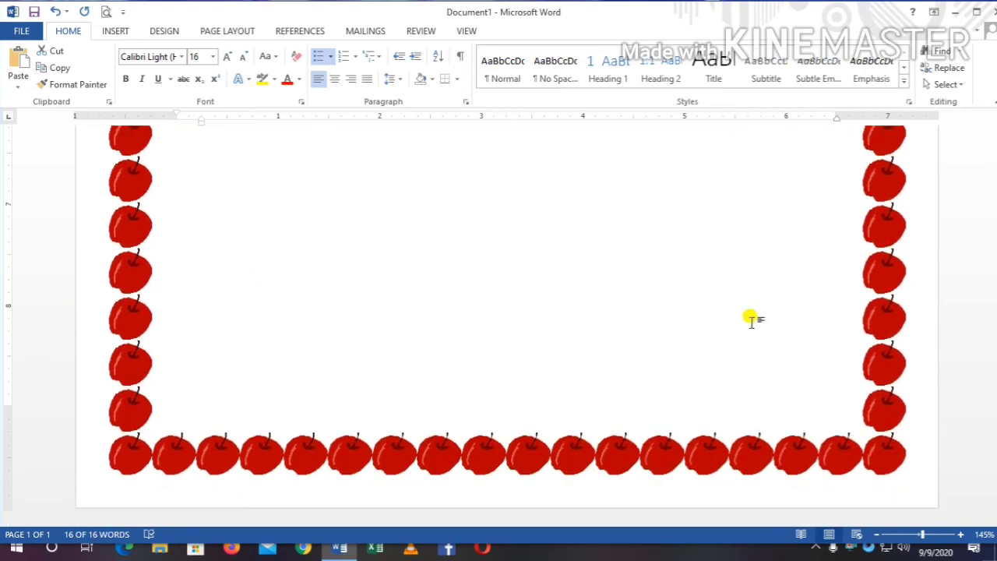
scroll(467, 163, up, 10)
scroll(329, 335, down, 10)
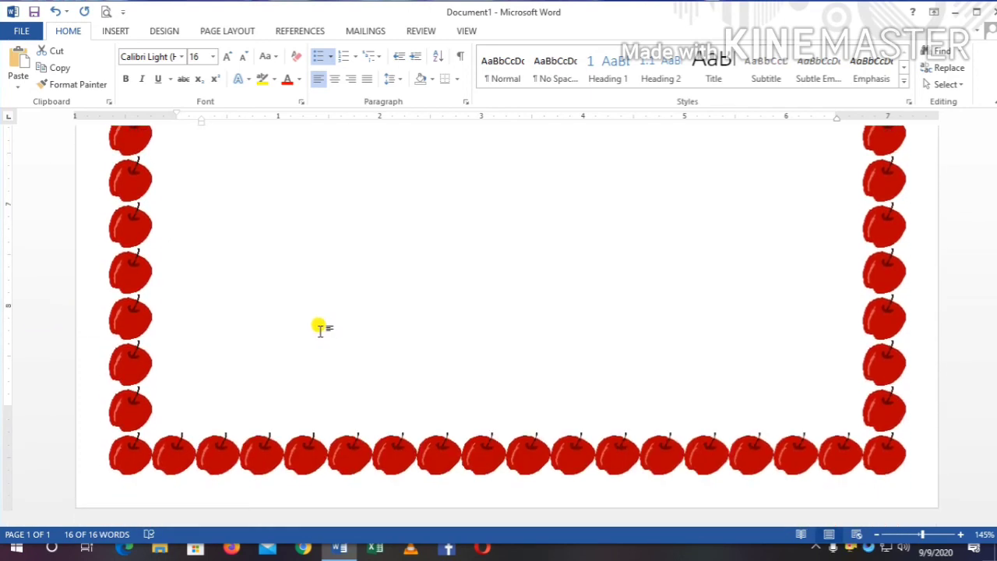
scroll(320, 328, up, 8)
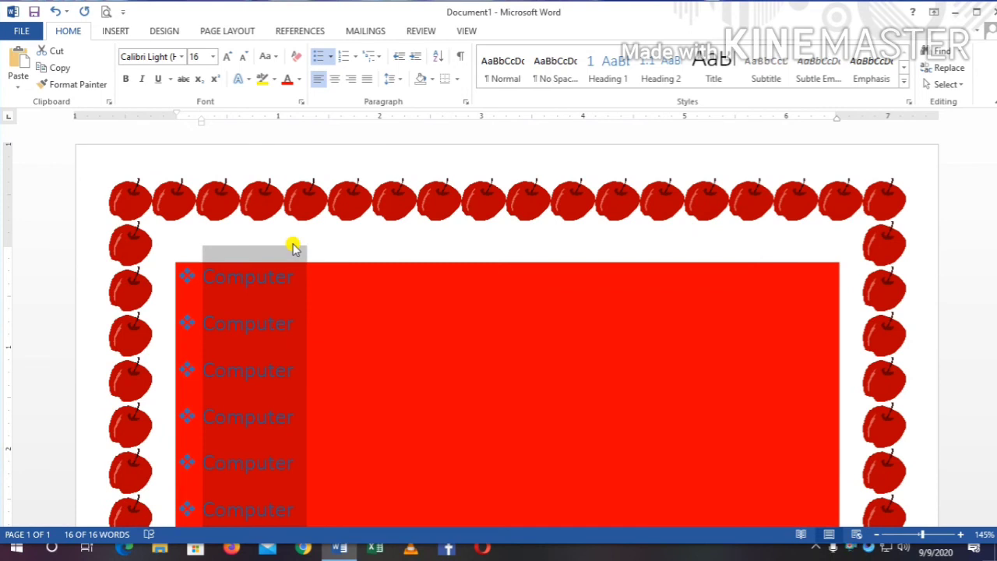